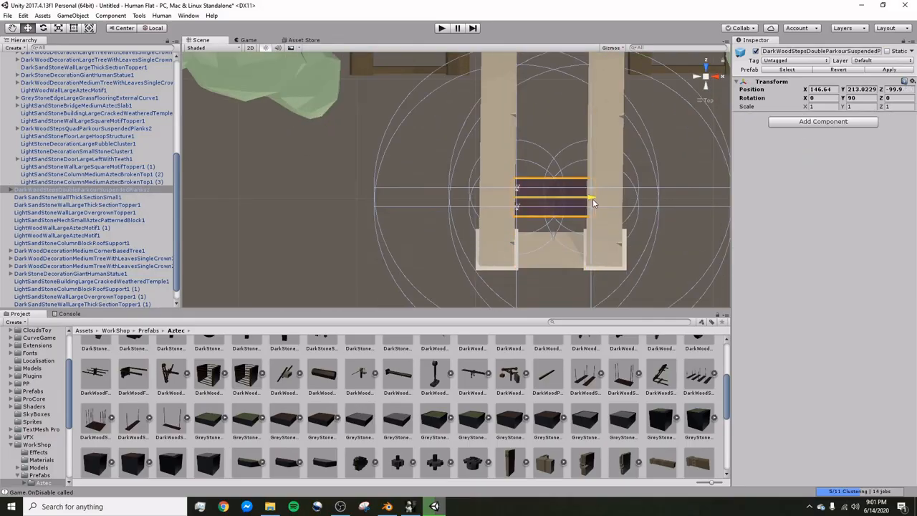
alt+drag(593, 201, 540, 133)
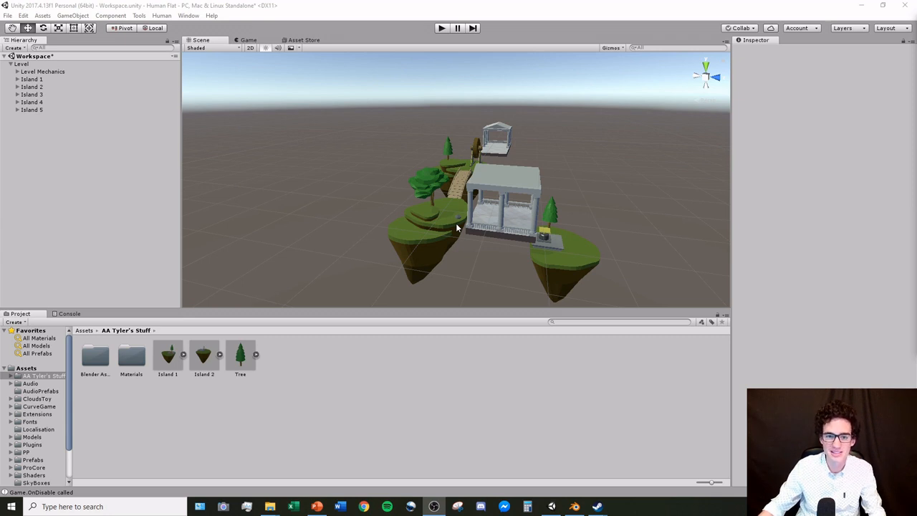
Step: Find the yellow Fruit hanging from the tree on Island 3 and examine it up close
scroll(469, 242, up, 10)
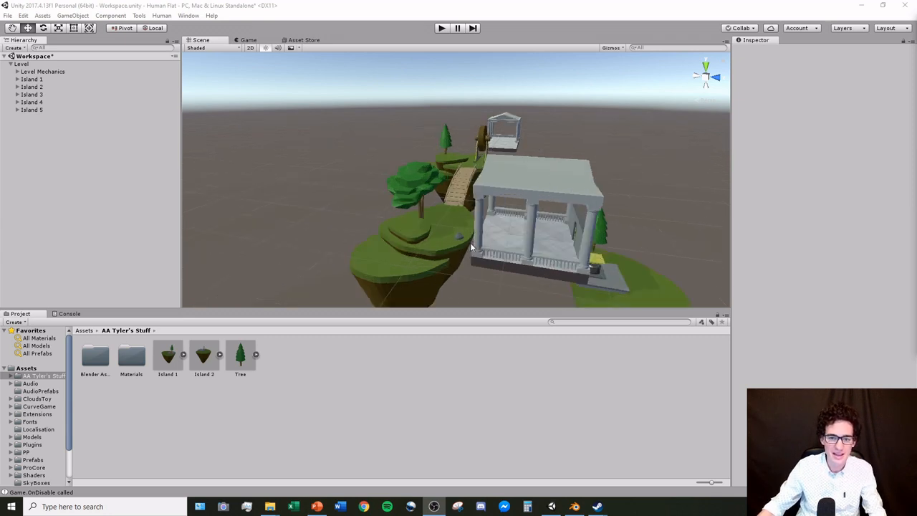
mouse_move(434, 239)
middle_down()
mouse_move(451, 227)
mouse_move(447, 236)
middle_up()
scroll(448, 237, down, 4)
right_drag(449, 238, 394, 217)
scroll(394, 217, down, 3)
click(389, 158)
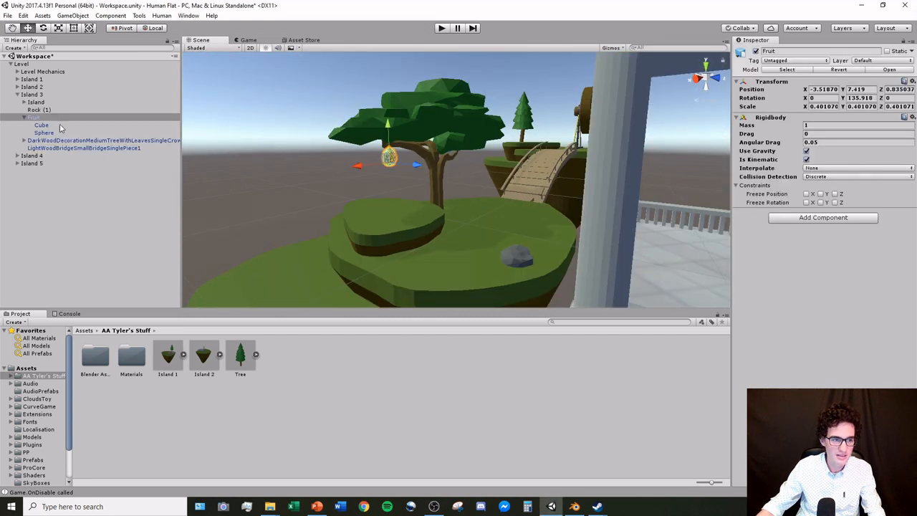
double_click(33, 117)
click(368, 212)
scroll(372, 214, down, 2)
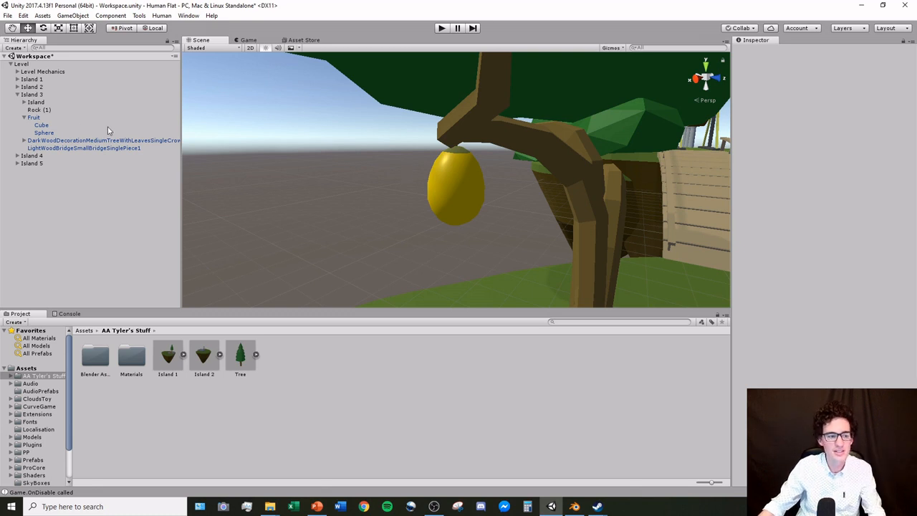
Step: Set the Fruit's Rigidbody mass to 15 and add a Fixed Joint component to it
click(24, 117)
click(33, 117)
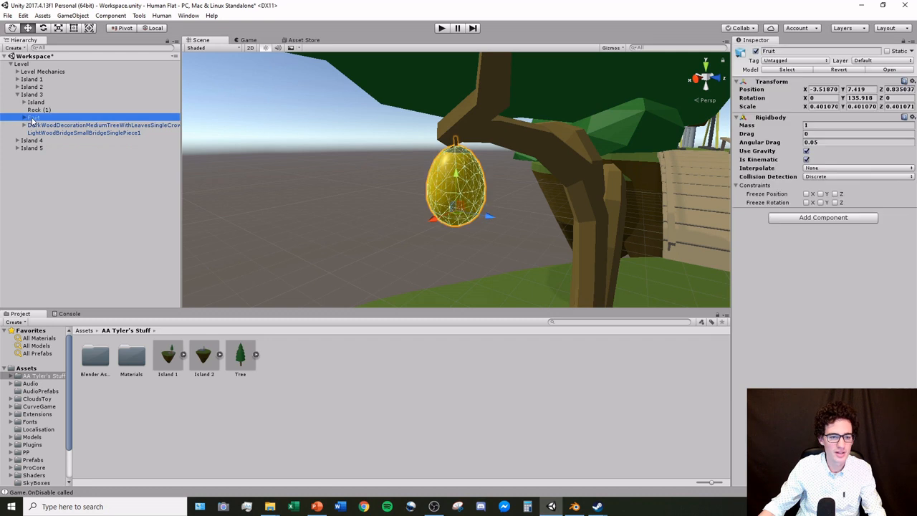
click(827, 126)
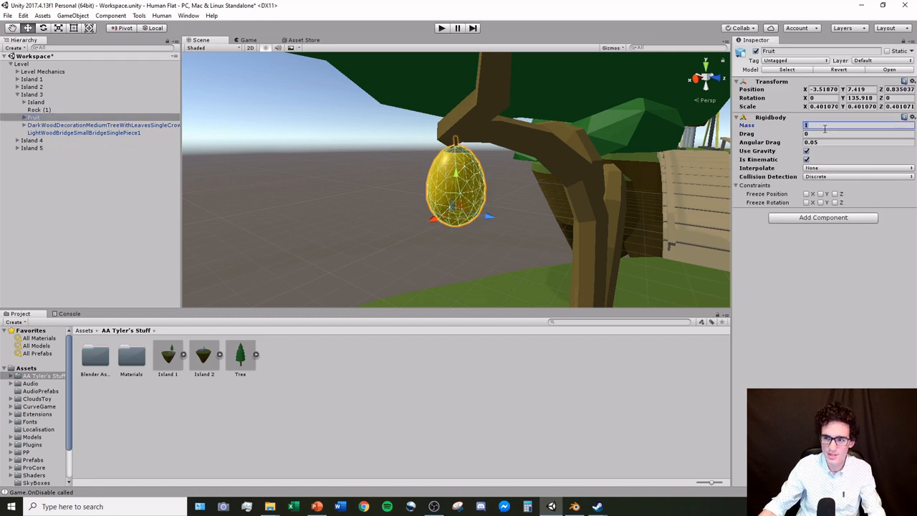
text(15)
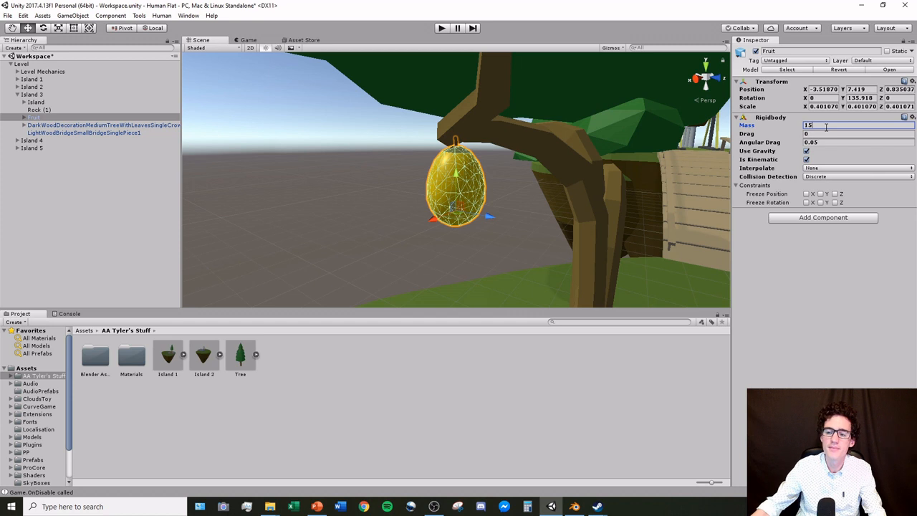
click(805, 219)
text(fixed)
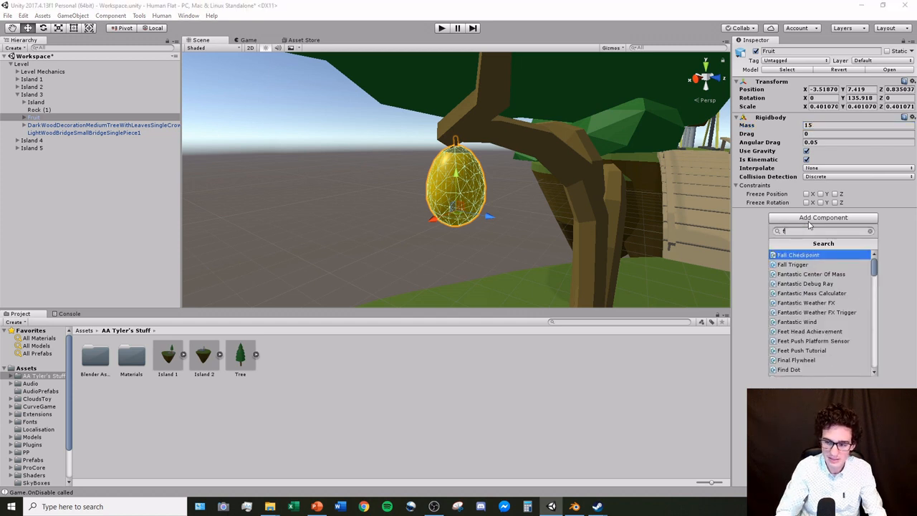
key(Return)
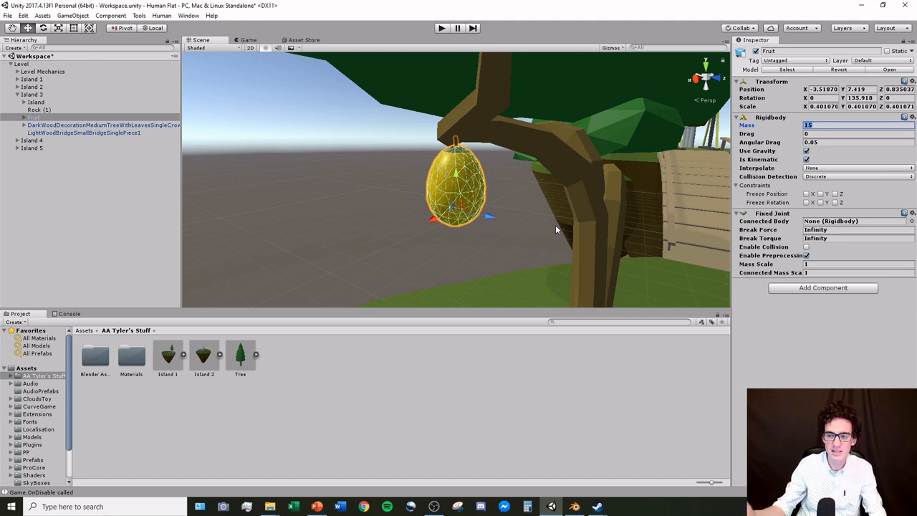
Step: Set the Fruit joint's break force to 500 and turn off Is Kinematic on its Rigidbody
click(837, 230)
text(500)
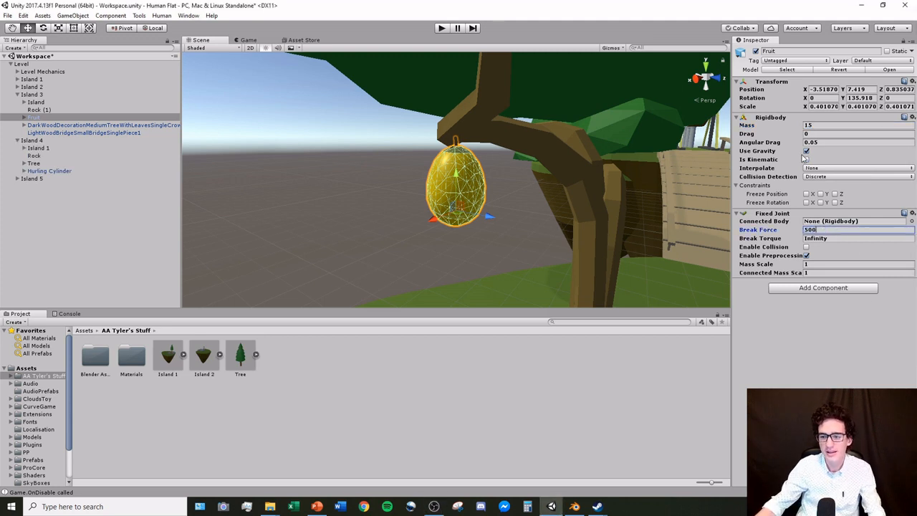
key(Return)
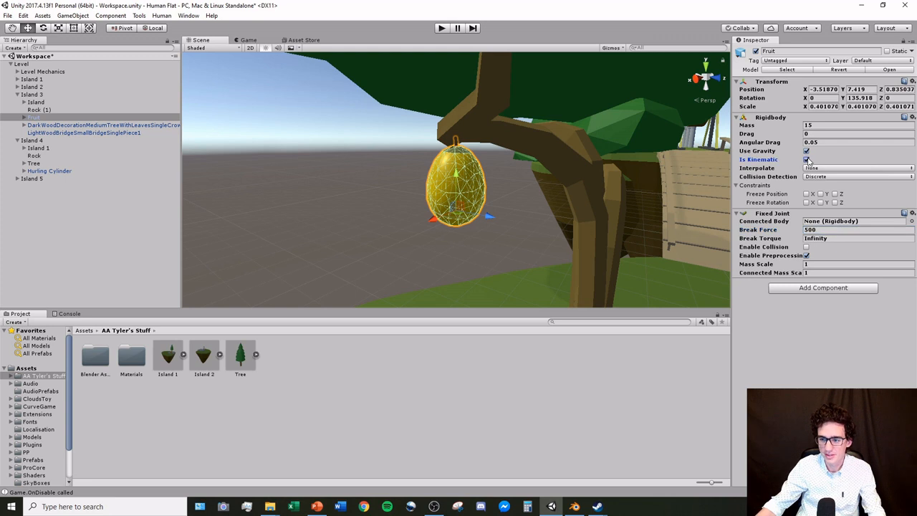
click(528, 213)
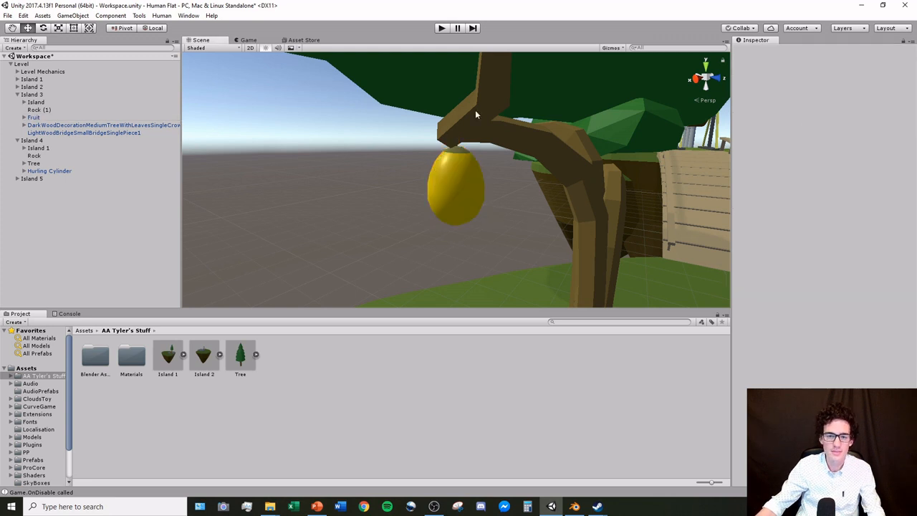
Step: Play-test the level by walking the character to the tree and pulling the fruit off the branch
click(443, 30)
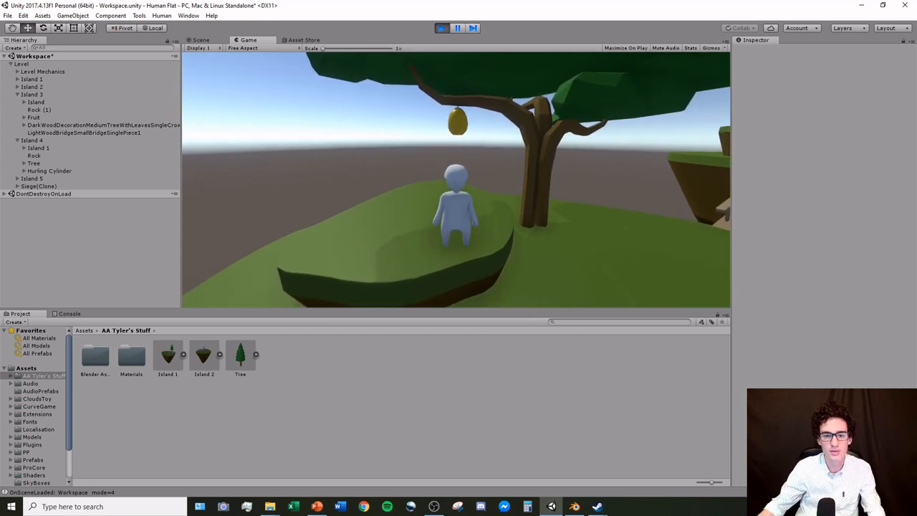
key(w)
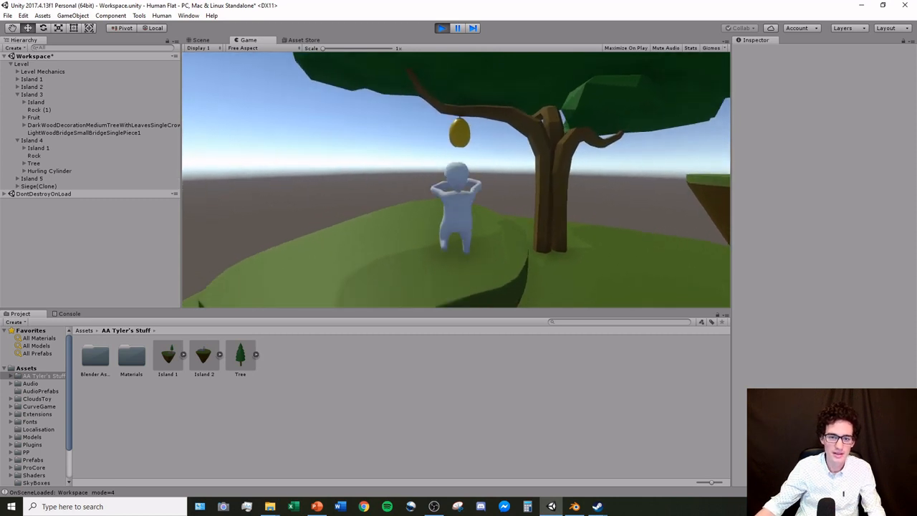
key(w)
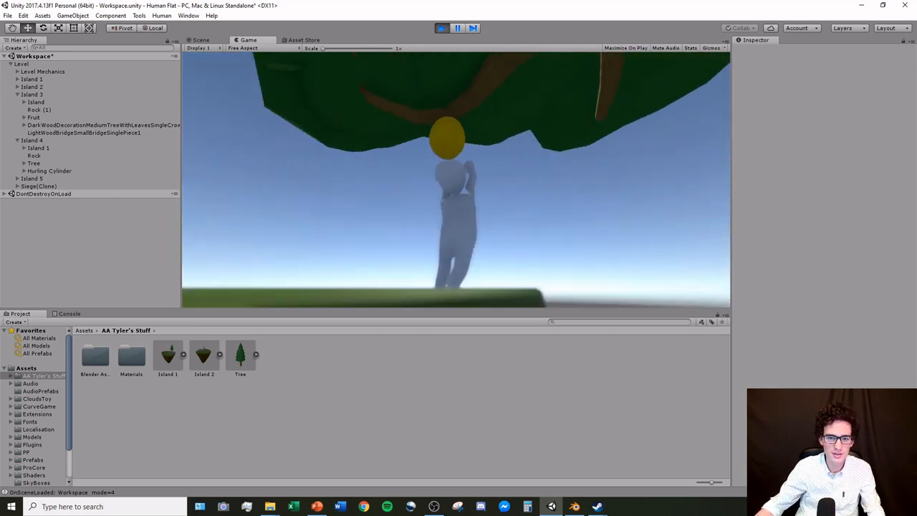
key(space)
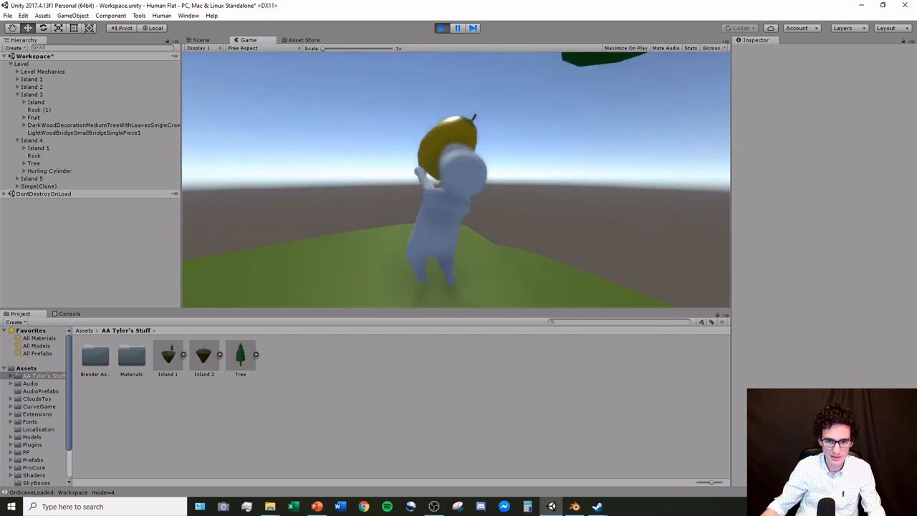
key(w)
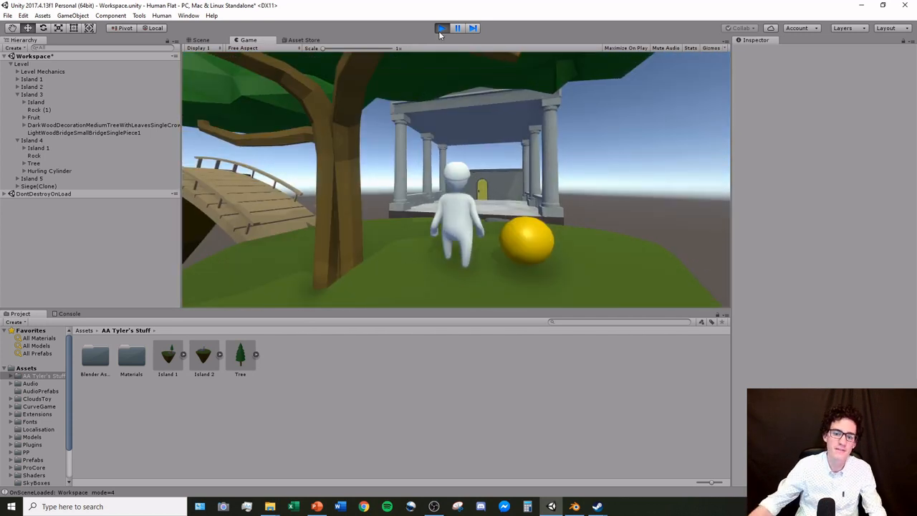
Step: Test how the detached fruit moves by having the character grab and push it across the grass, and end the play test
click(570, 174)
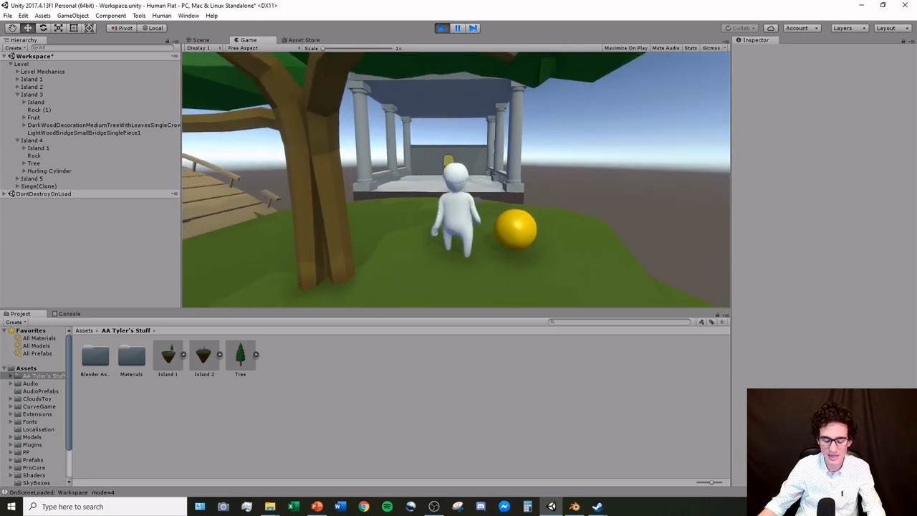
key(w)
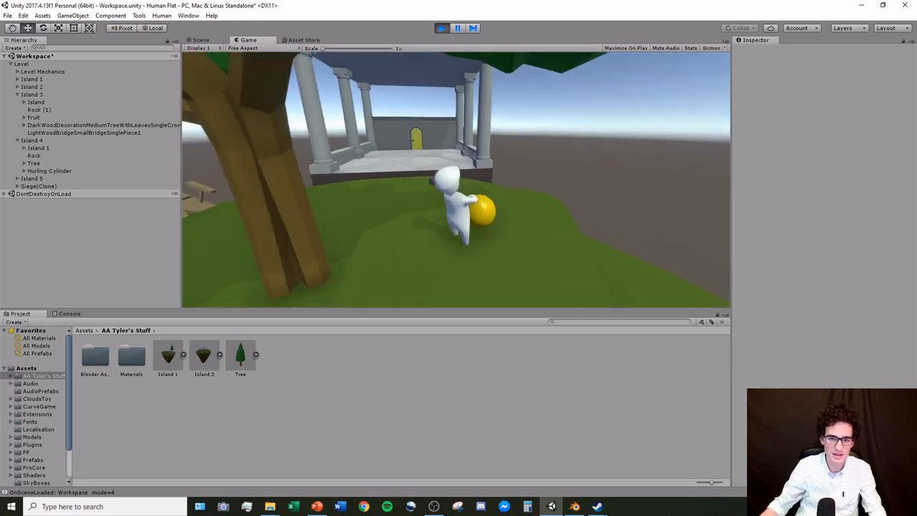
key(w)
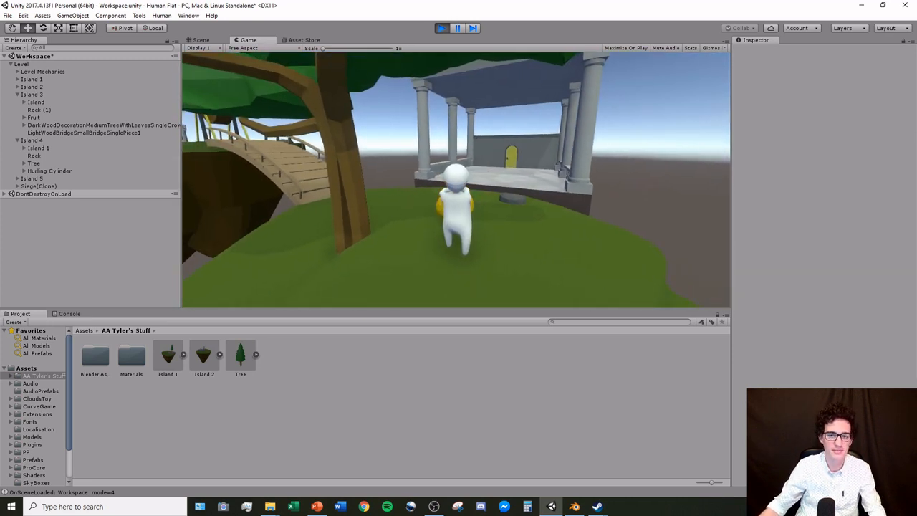
key(w)
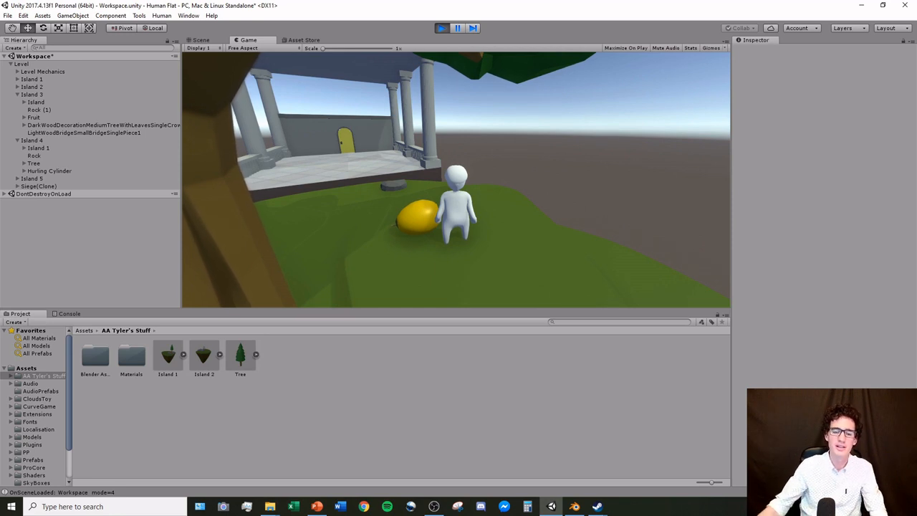
key(w)
key(w)
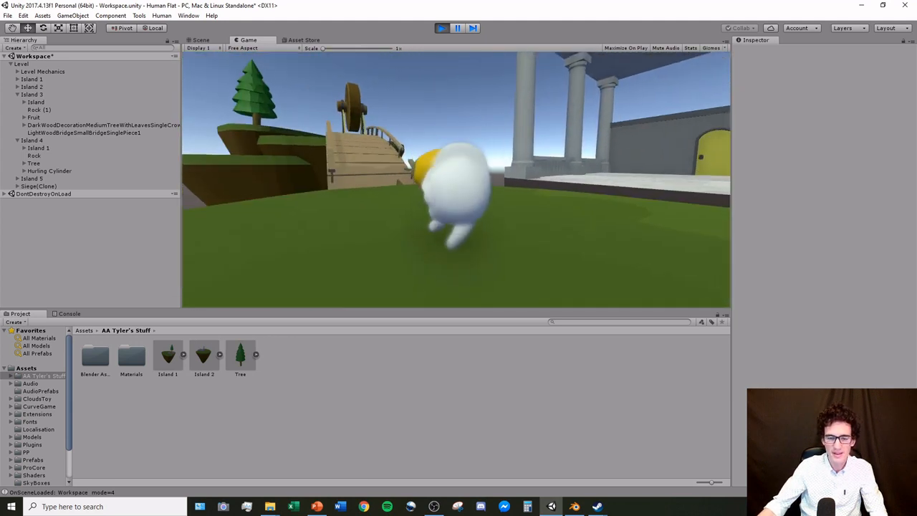
key(w)
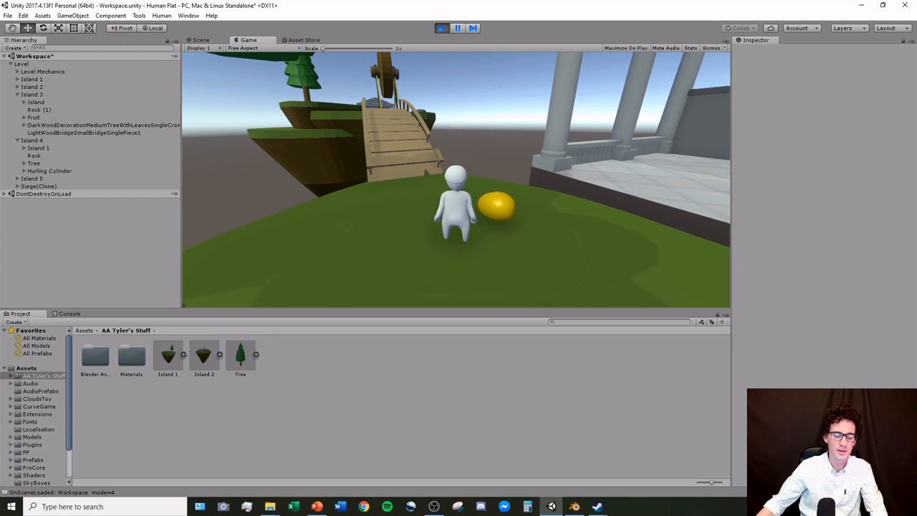
click(441, 28)
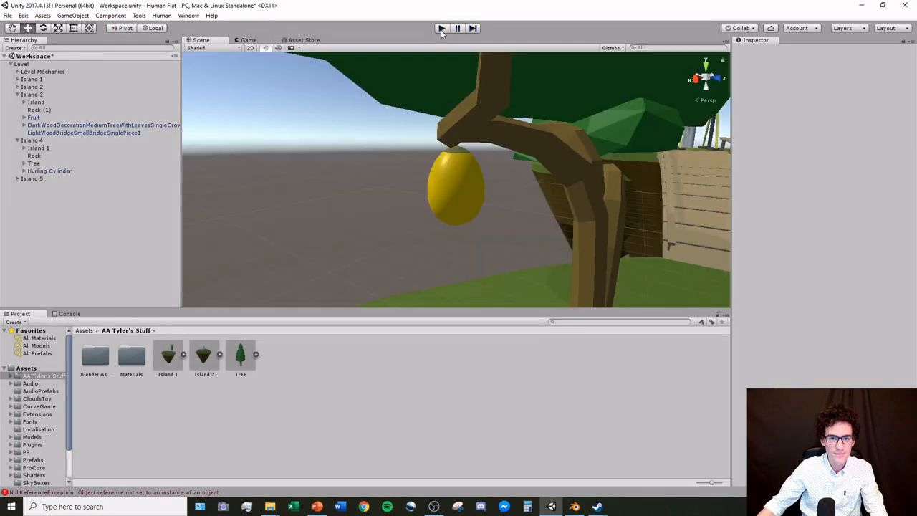
Step: Set the Fruit's Rigidbody mass to 2
click(44, 117)
click(811, 125)
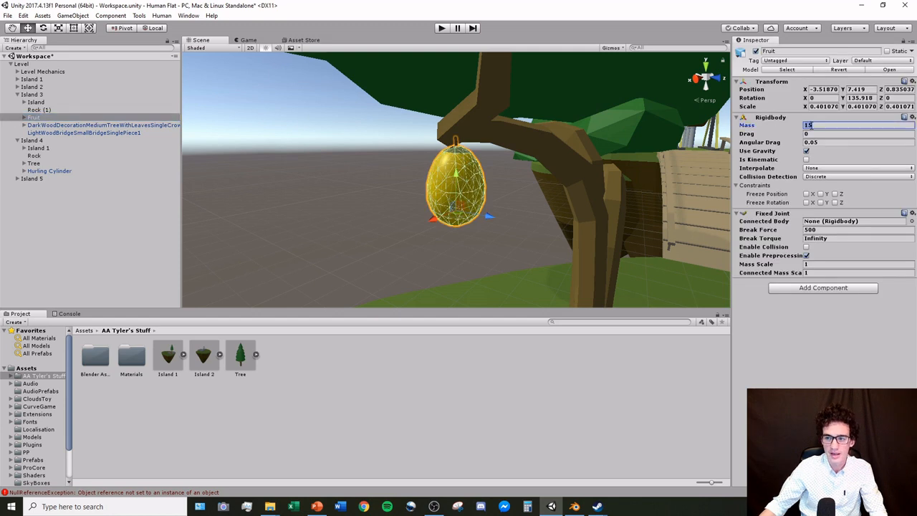
text(2)
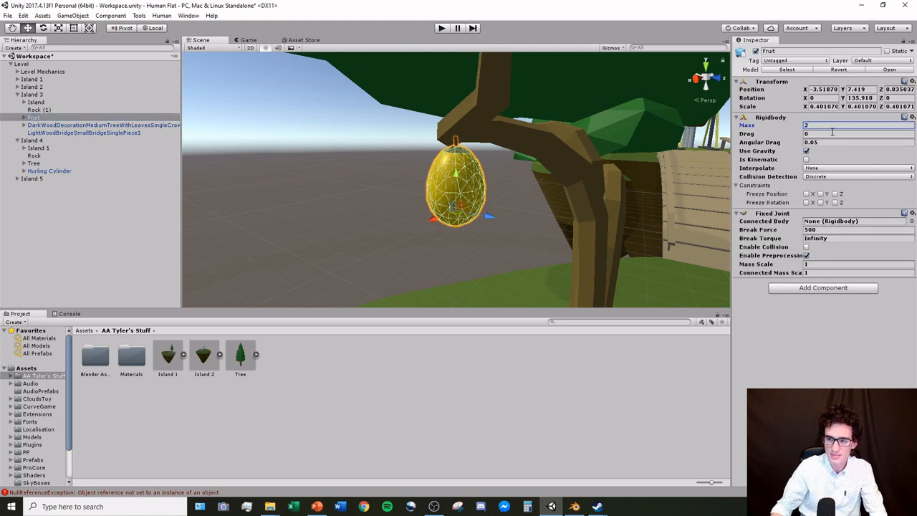
Step: Create an empty child object under Fruit and try to name it Weight
click(38, 119)
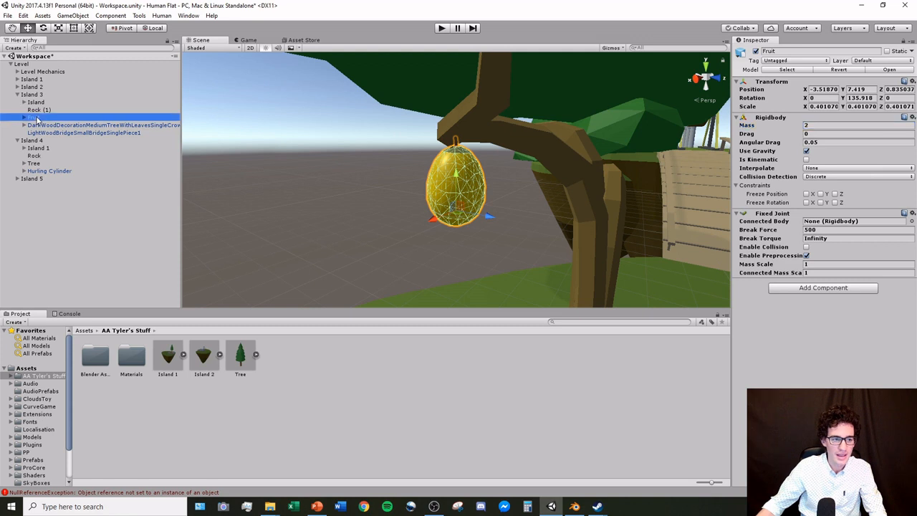
right_click(37, 119)
click(72, 205)
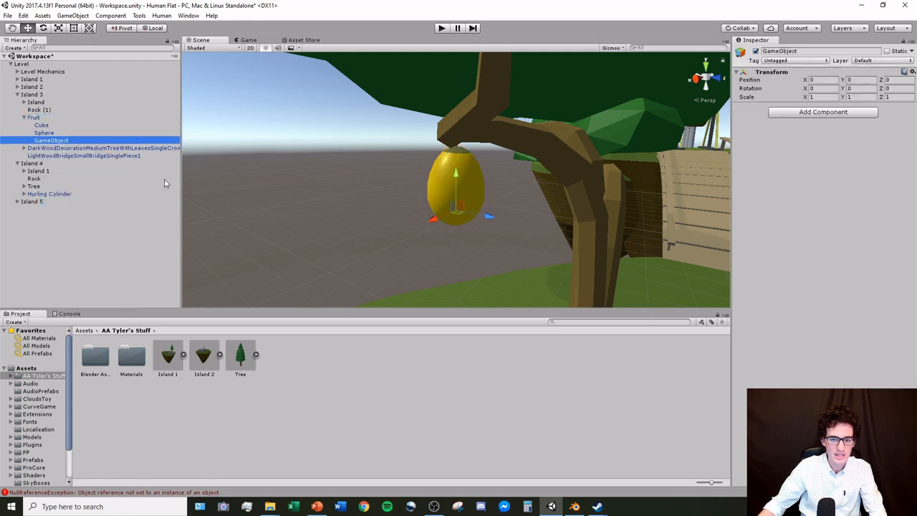
click(815, 52)
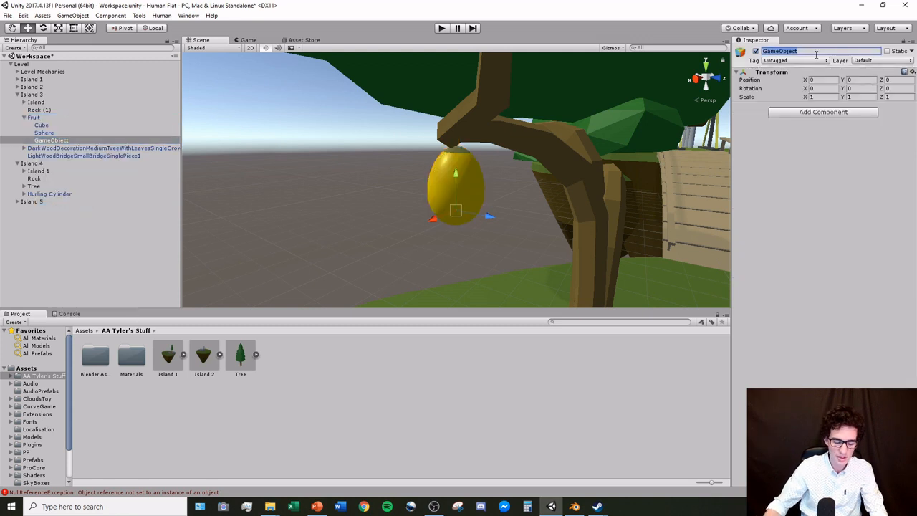
text(Weight)
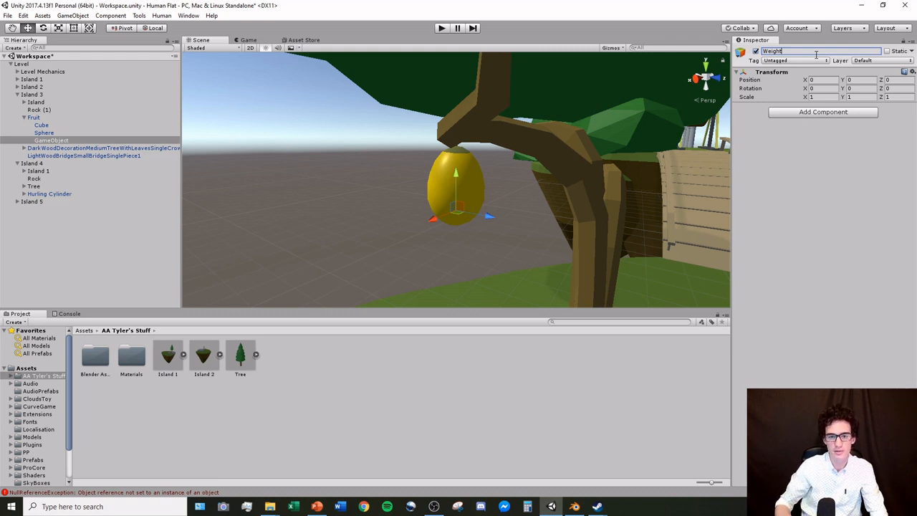
Step: Add a Rigidbody component to the empty child object and set its mass to 13
click(808, 112)
text(Rigid)
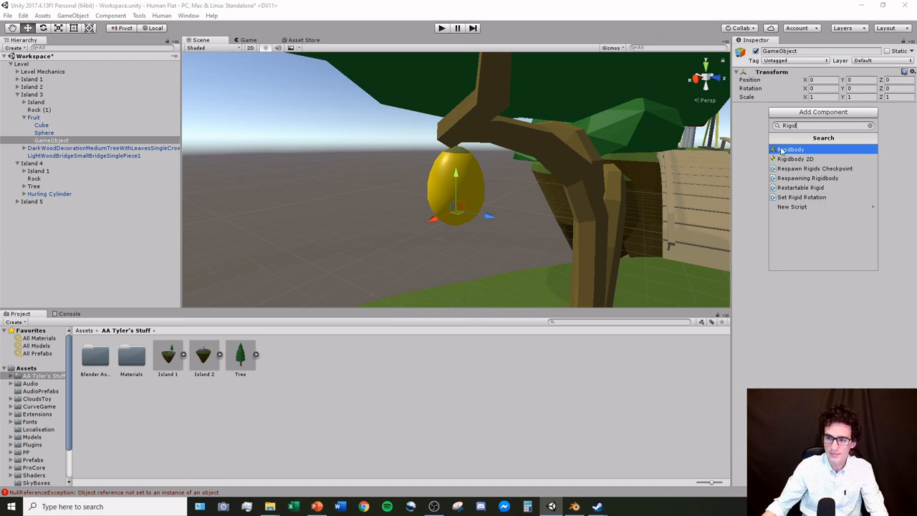
click(783, 152)
click(820, 116)
text(13)
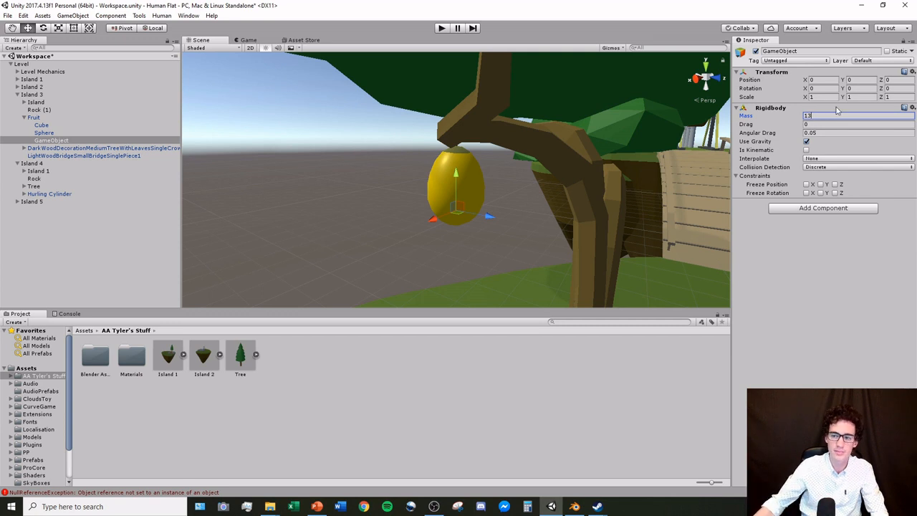
Step: Add a Fixed Joint to the empty child object and assign Fruit as its connected body
click(814, 209)
text(Fixed)
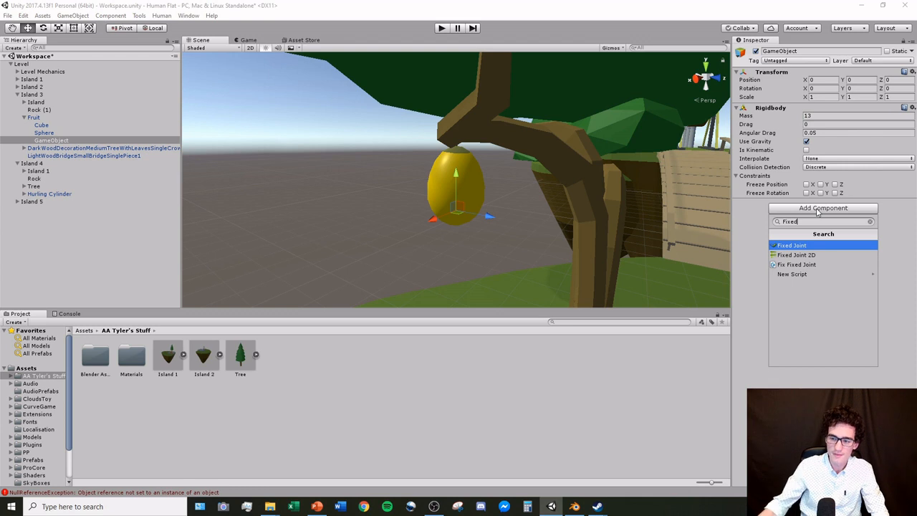
click(830, 245)
drag(34, 117, 825, 213)
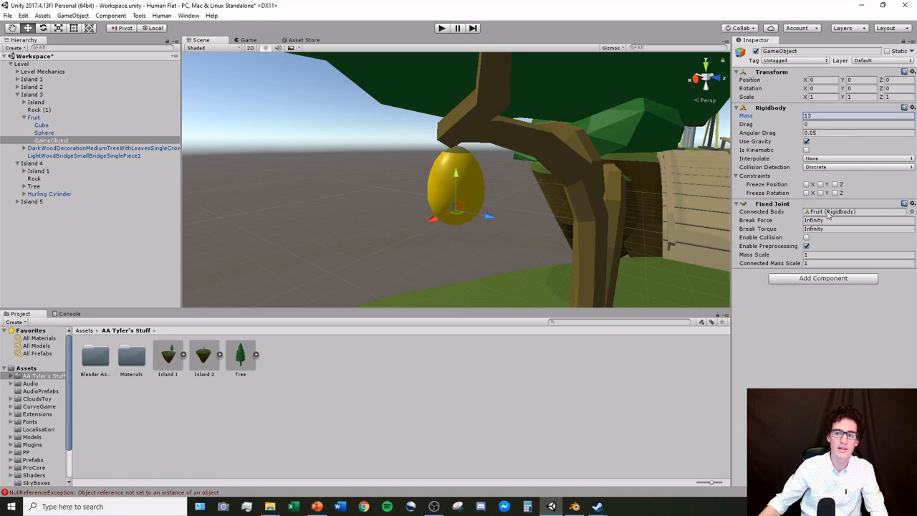
Step: Lower the empty child object to just beneath the fruit, at a local Y position of about -0.84
alt+drag(701, 79, 461, 203)
scroll(501, 211, down, 2)
right_drag(530, 215, 459, 234)
middle_drag(540, 243, 408, 220)
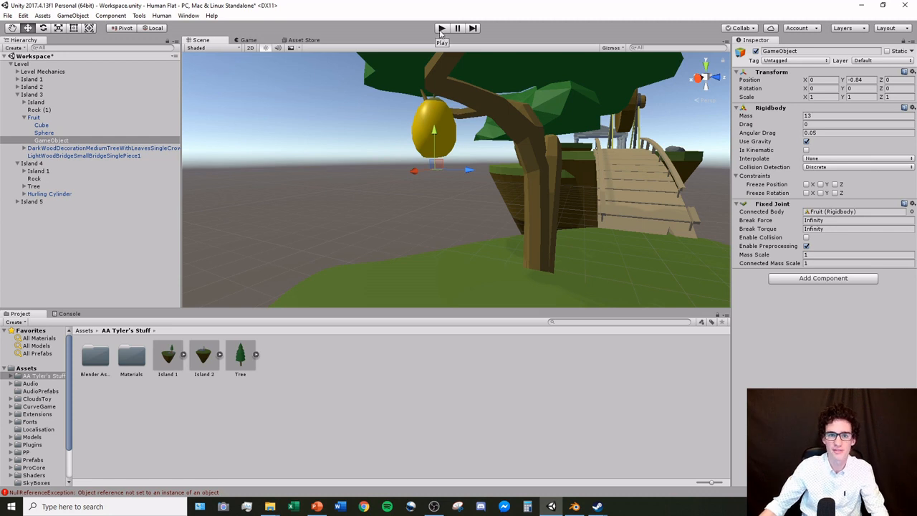
Step: Play-test the level by having the character pull the fruit off the tree, carry it, drop it and jump against it
click(441, 29)
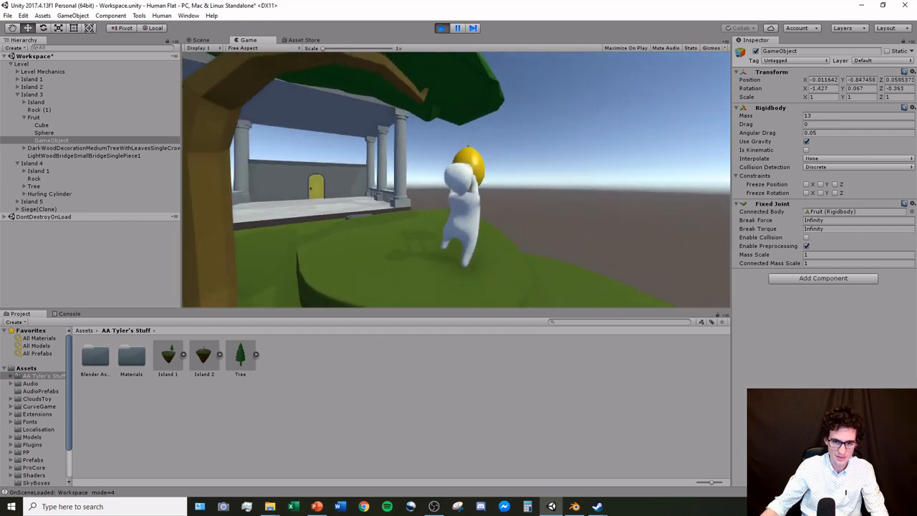
key(w)
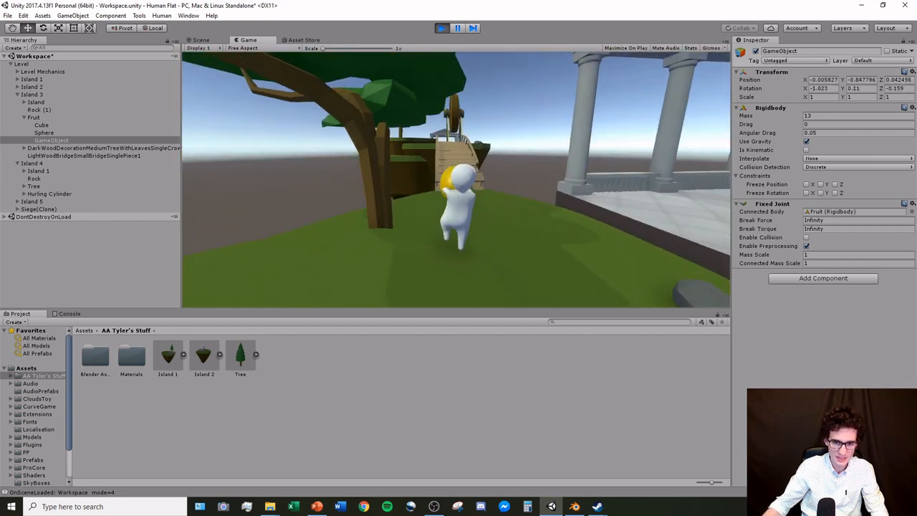
key(w)
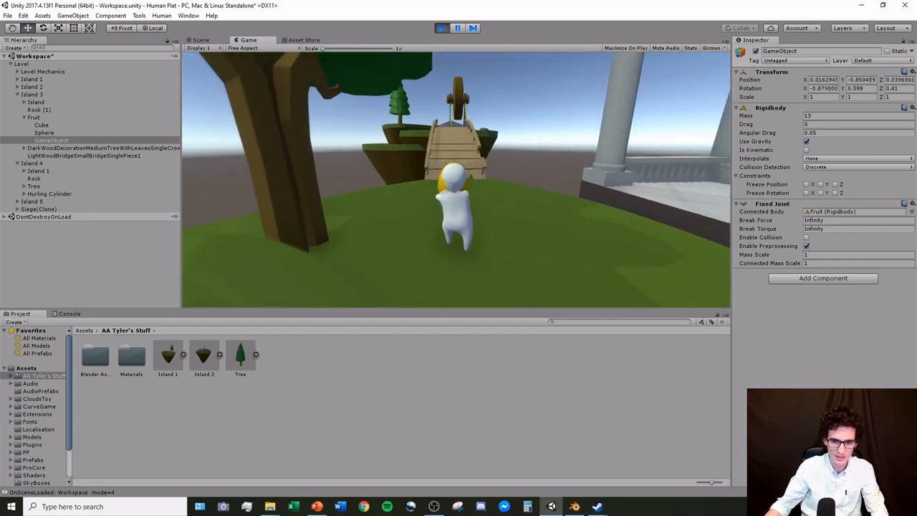
key(s)
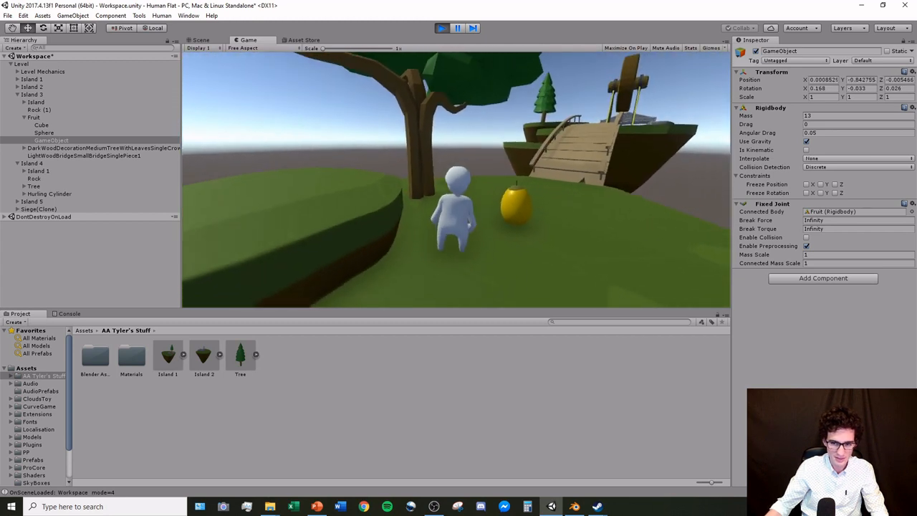
key(w)
key(space)
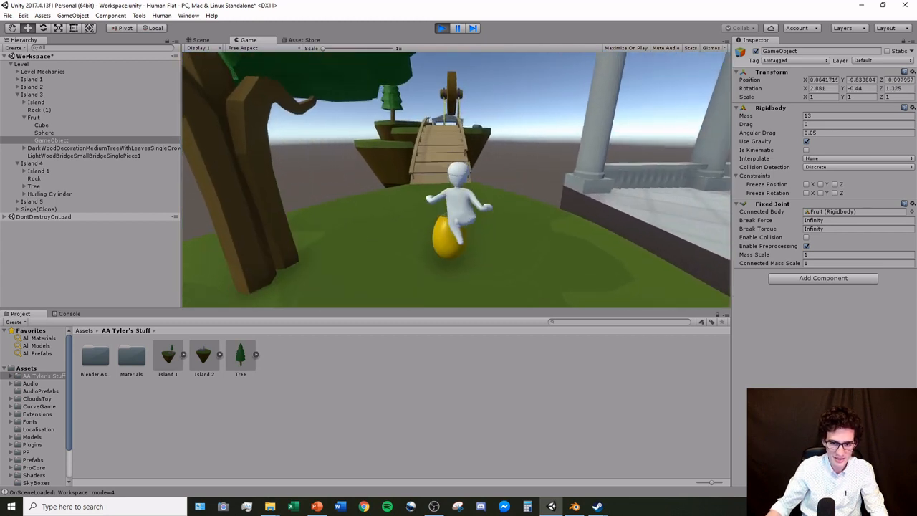
key(s)
key(Escape)
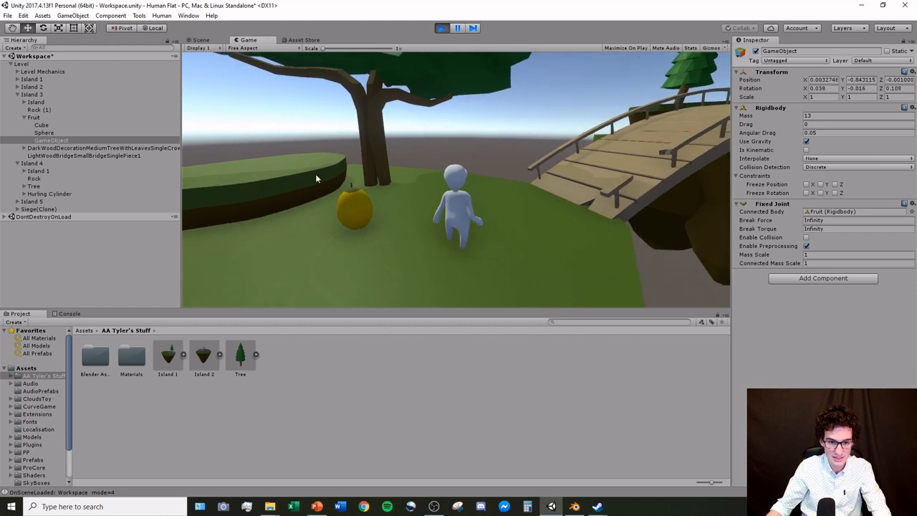
Step: Inspect Fruit and its empty weight child up close in the running scene, and end the play test
click(36, 117)
click(202, 40)
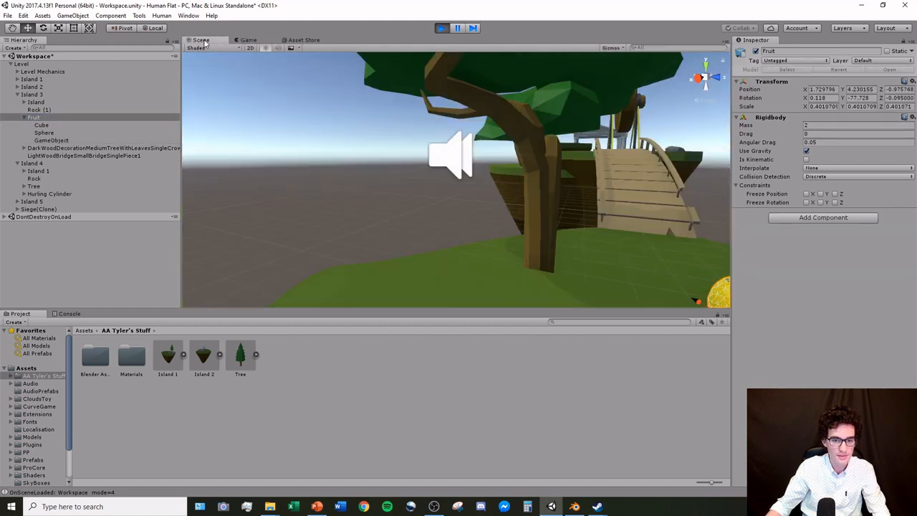
double_click(35, 118)
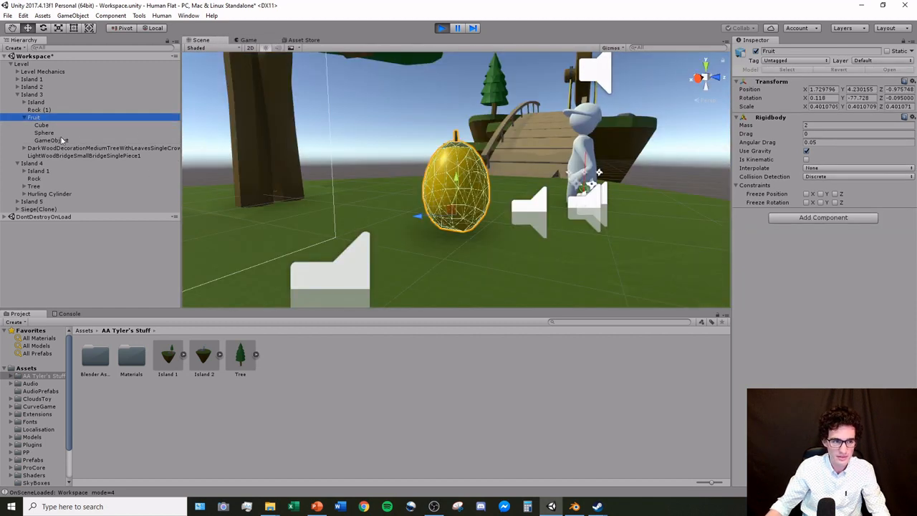
click(53, 140)
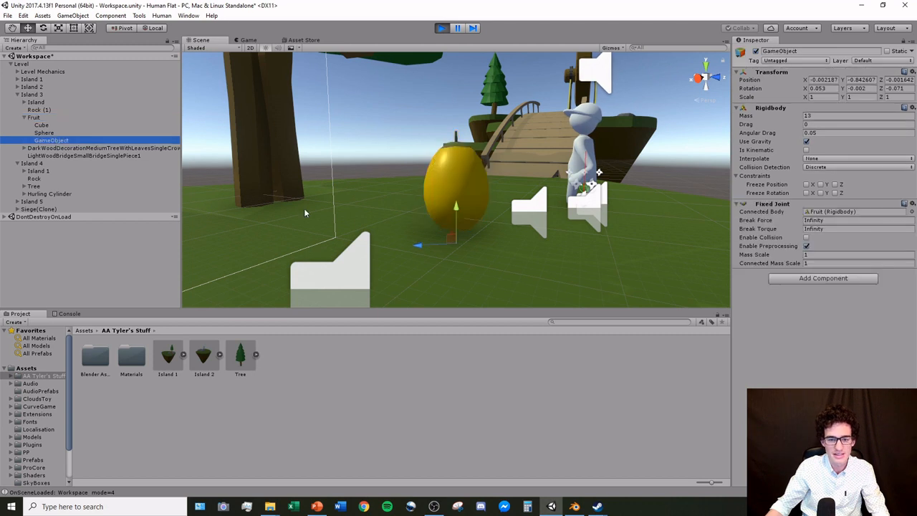
key(f)
right_drag(414, 207, 421, 234)
middle_drag(421, 233, 463, 216)
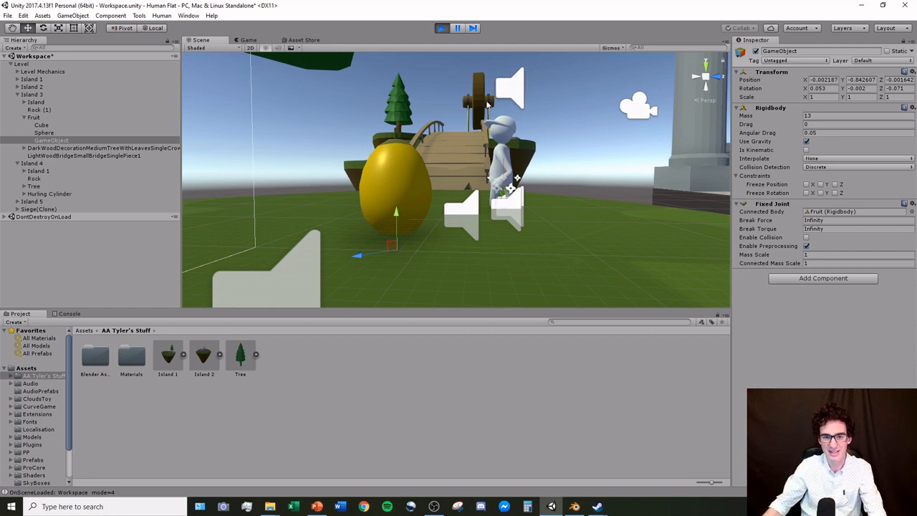
click(442, 28)
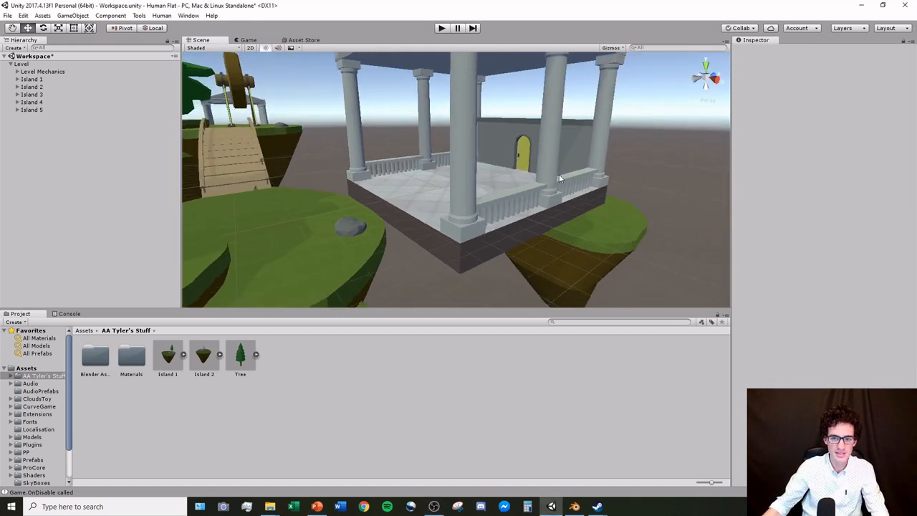
Step: Locate the yellow door in Island 2's building and examine the Curved Doorway group from both sides
right_drag(479, 168, 551, 169)
scroll(446, 166, up, 4)
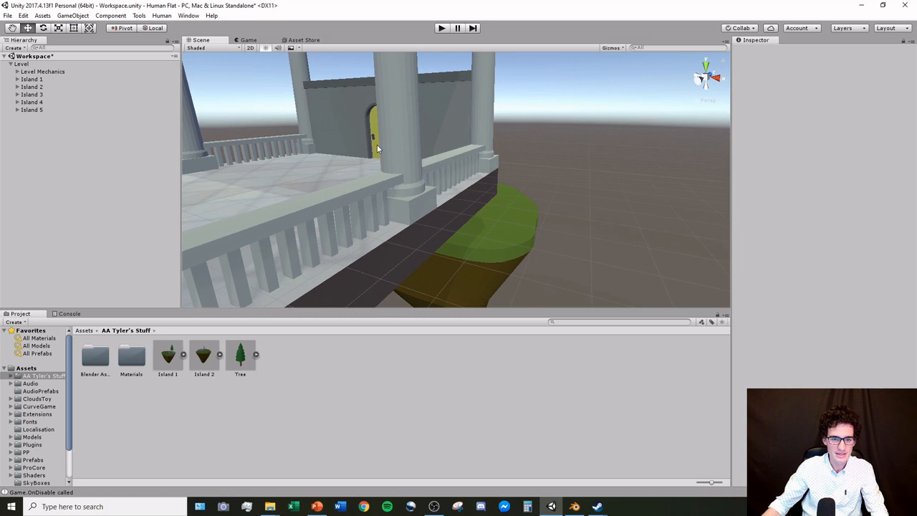
middle_drag(377, 145, 436, 188)
click(408, 161)
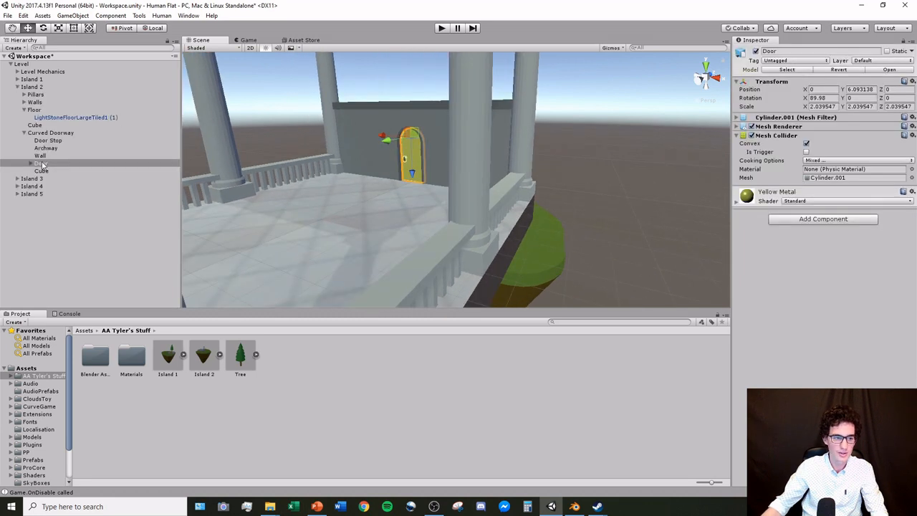
key(f)
middle_drag(434, 146, 444, 190)
click(341, 76)
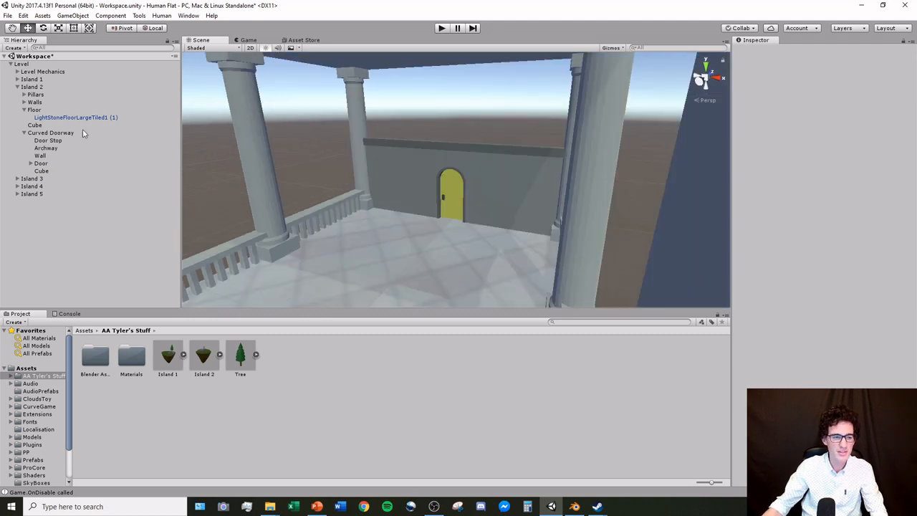
click(47, 133)
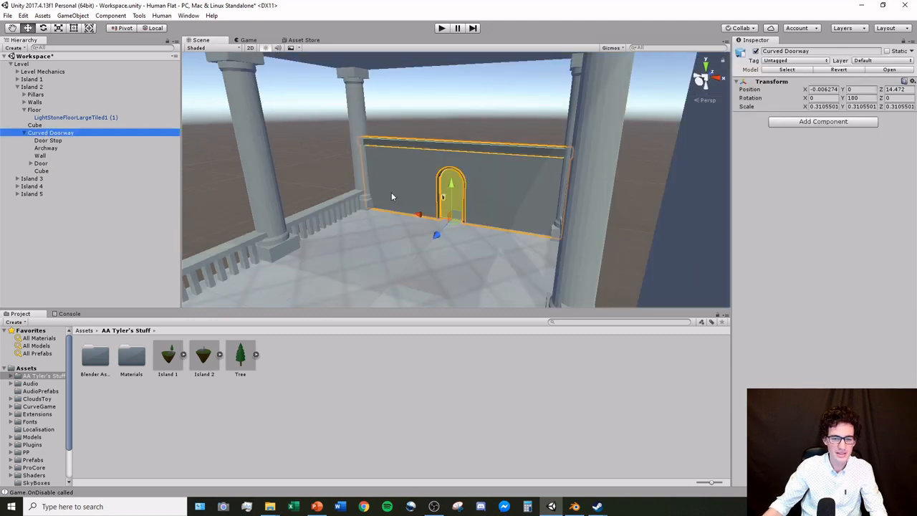
drag(445, 237, 410, 282)
alt+drag(548, 246, 480, 245)
middle_drag(480, 246, 353, 214)
scroll(366, 191, up, 5)
click(366, 141)
right_drag(366, 142, 309, 177)
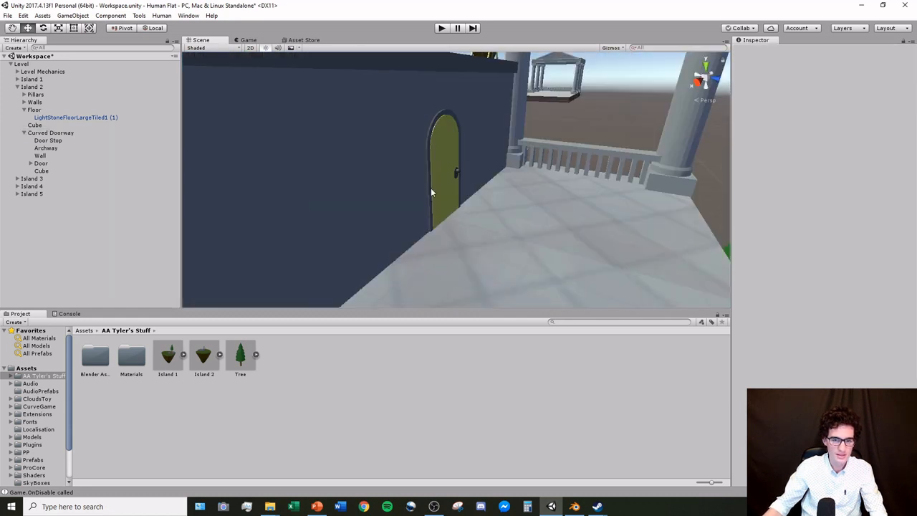
Step: Add a Rigidbody component to the yellow Door object and set its mass to 40
scroll(430, 191, up, 4)
scroll(457, 194, up, 3)
right_drag(483, 204, 430, 183)
alt+drag(552, 206, 489, 194)
click(398, 167)
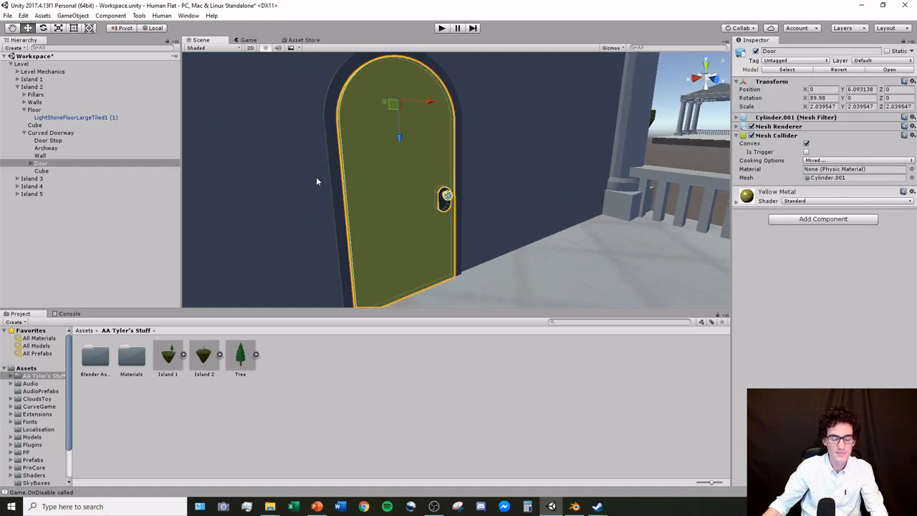
click(807, 220)
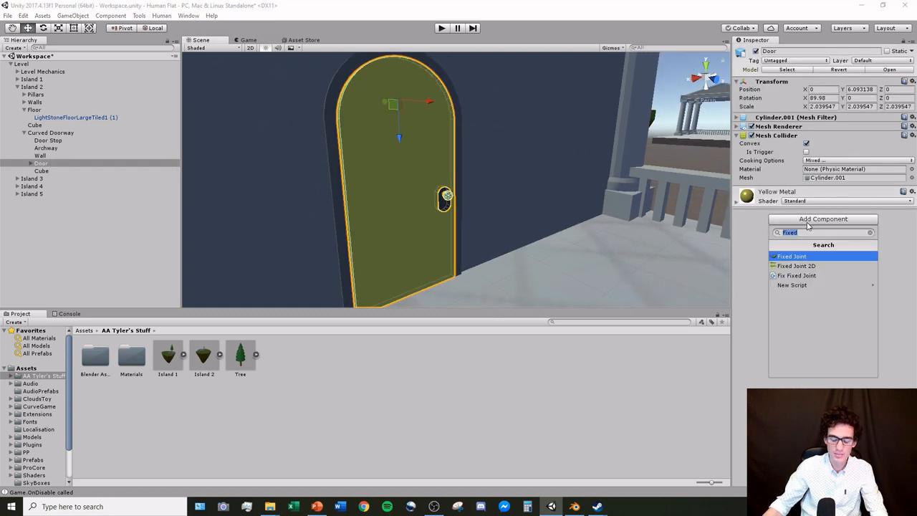
text(rigid)
key(Return)
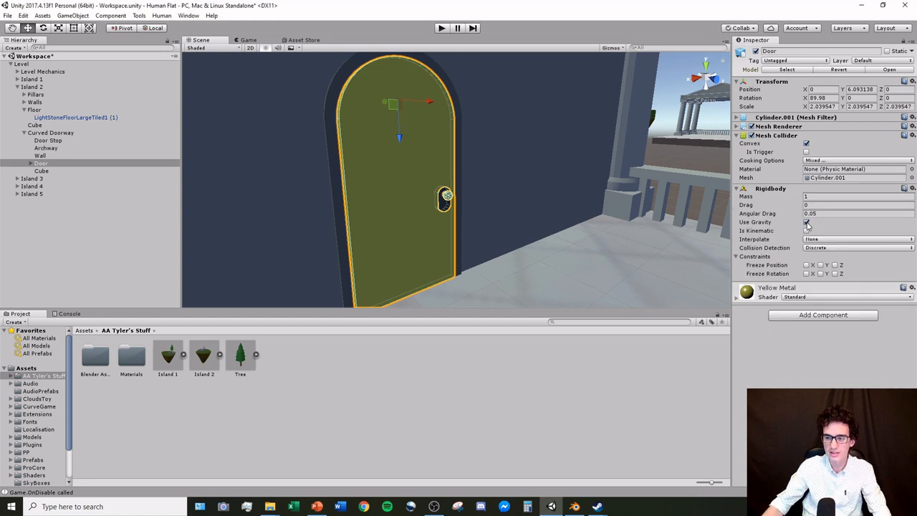
click(818, 195)
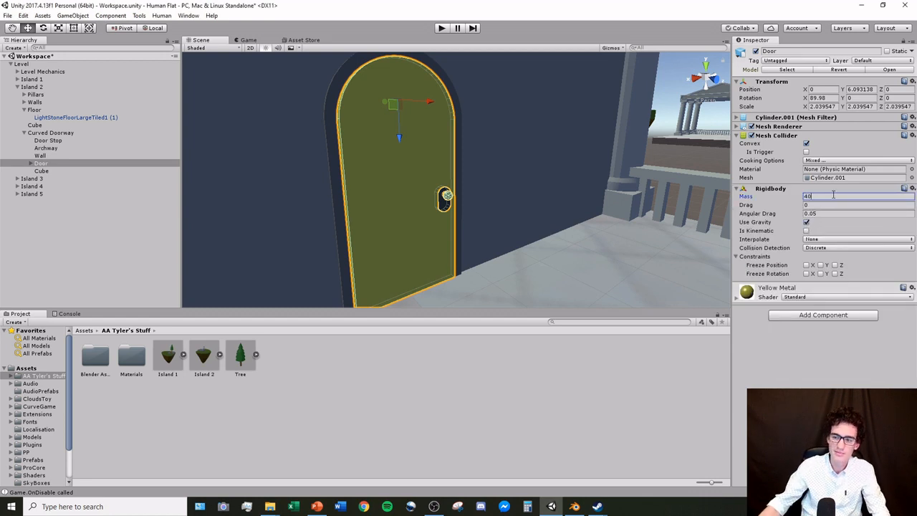
Step: Add a Hinge Joint component to the door
click(799, 318)
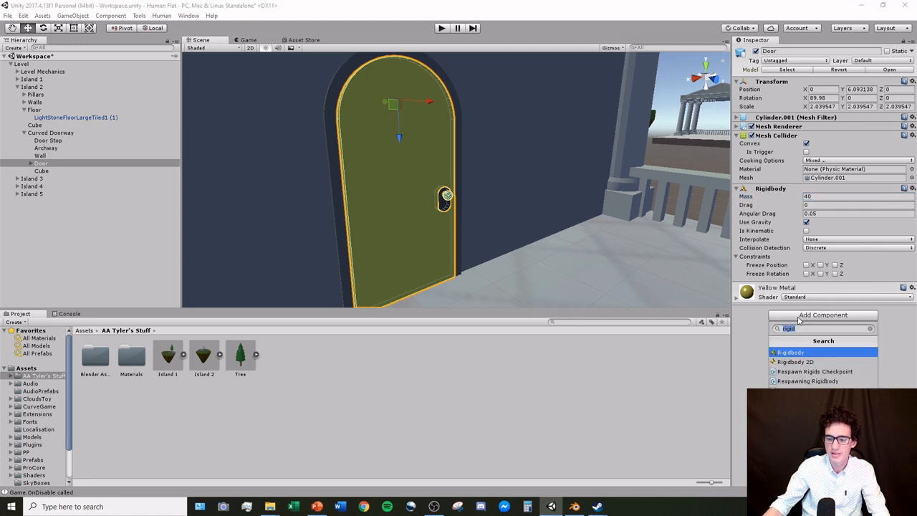
text(h)
key(BackSpace)
text(hing)
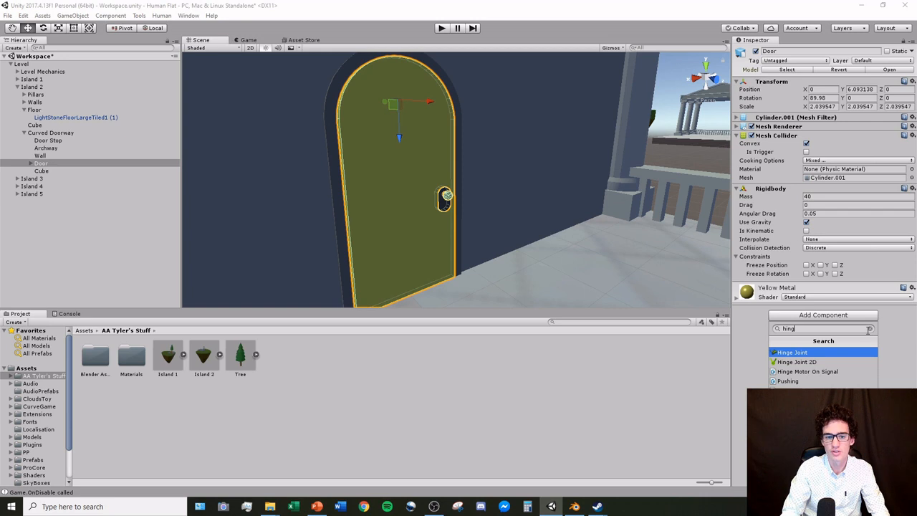
key(Return)
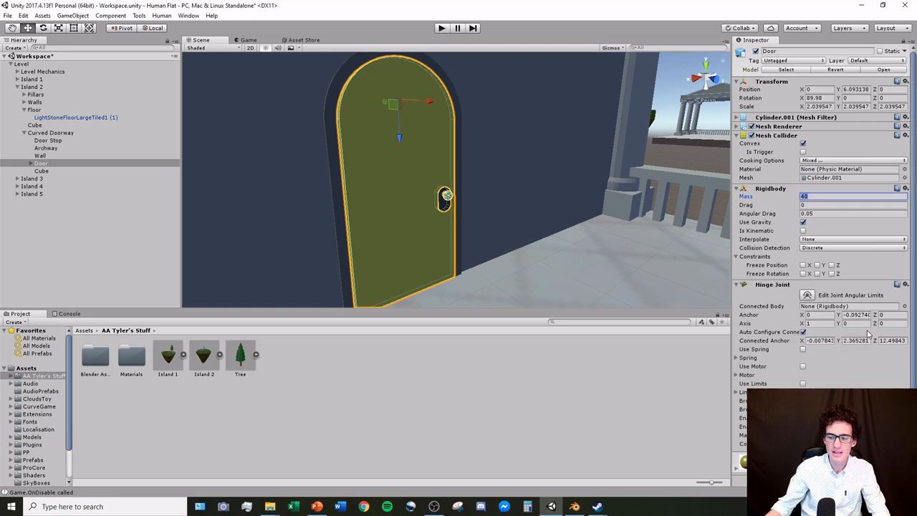
Step: Enable Edit Joint Angular Limits on the door's Hinge Joint and examine its rotation gizmo against the door
scroll(422, 119, up, 3)
middle_drag(422, 118, 452, 158)
scroll(502, 203, up, 4)
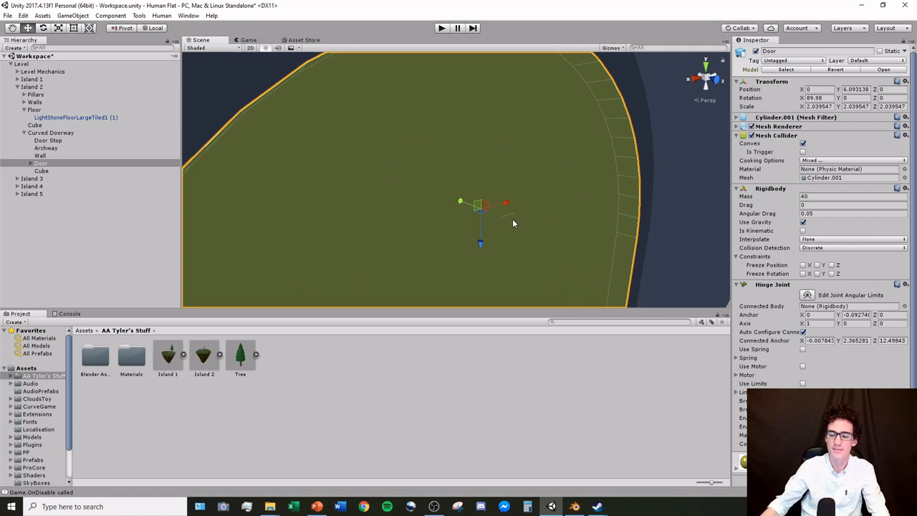
scroll(647, 236, down, 2)
scroll(819, 286, down, 1)
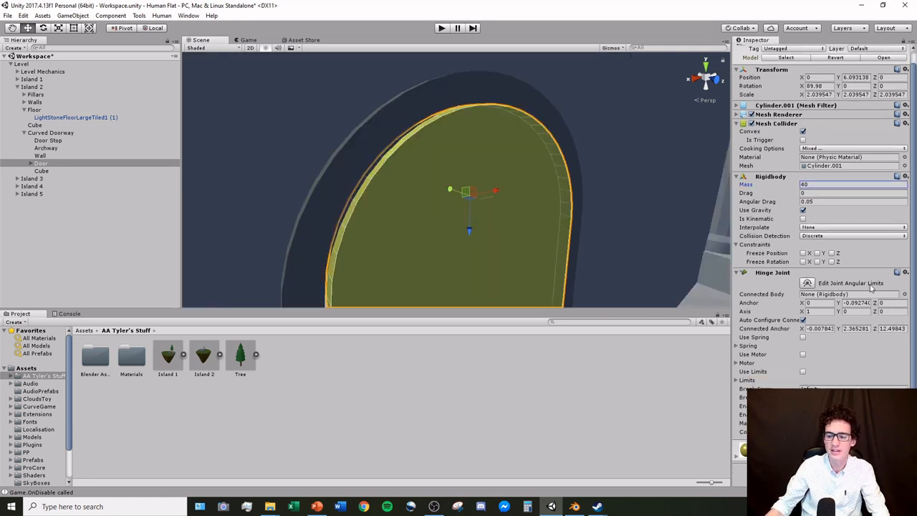
click(808, 284)
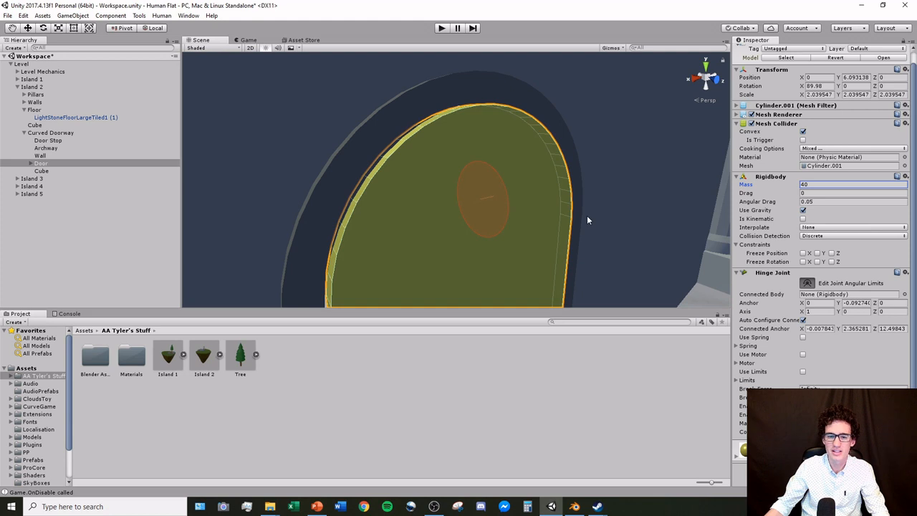
scroll(587, 218, down, 3)
right_drag(599, 233, 550, 233)
middle_drag(550, 234, 534, 221)
scroll(621, 191, down, 2)
right_drag(622, 191, 526, 219)
alt+drag(525, 219, 445, 203)
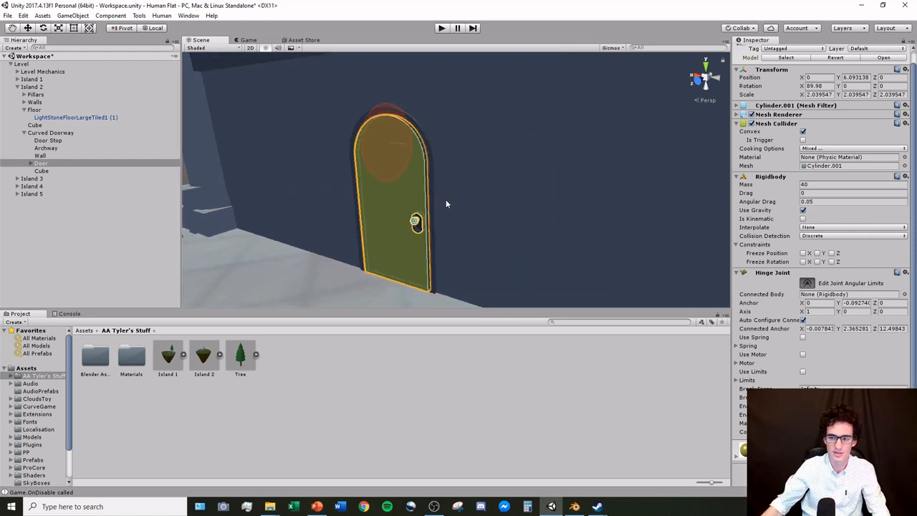
Step: Set the door hinge's axis to X 0 and Y 1
click(816, 311)
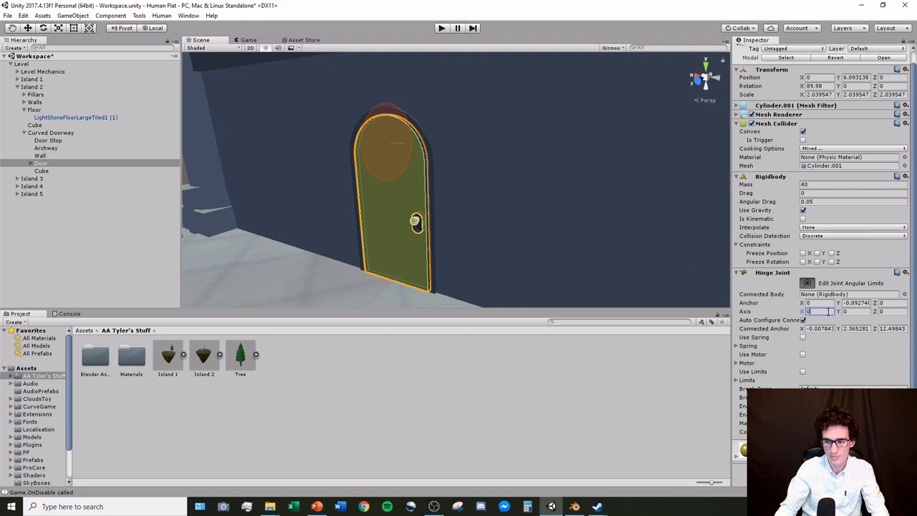
key(Tab)
text(1)
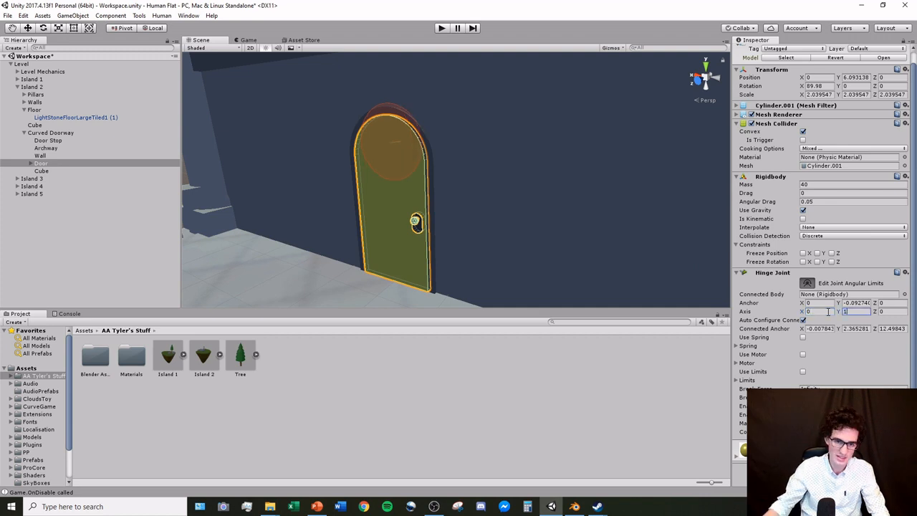
Step: Make the door's hinge axis vertical by setting its Y to 0 and Z to 1
middle_drag(487, 231, 467, 190)
alt+drag(372, 143, 465, 203)
middle_drag(422, 154, 489, 236)
click(853, 311)
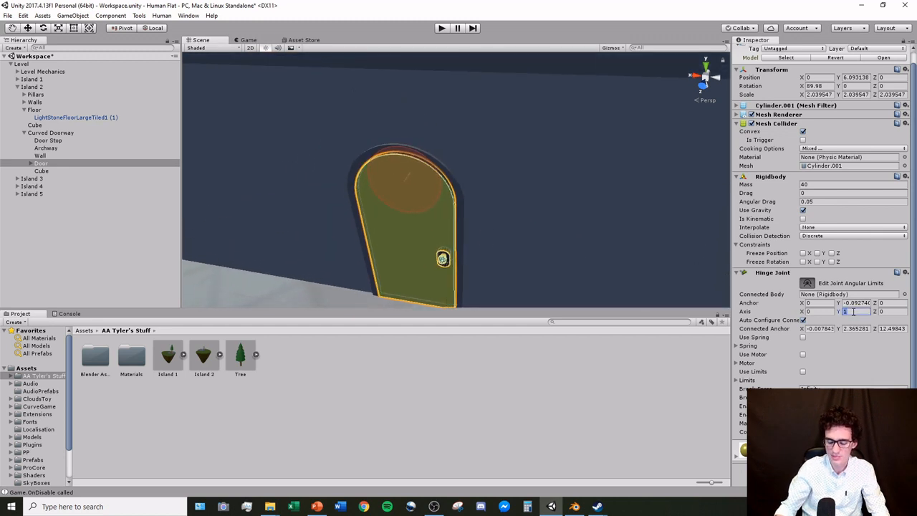
text(0)
key(Tab)
text(1)
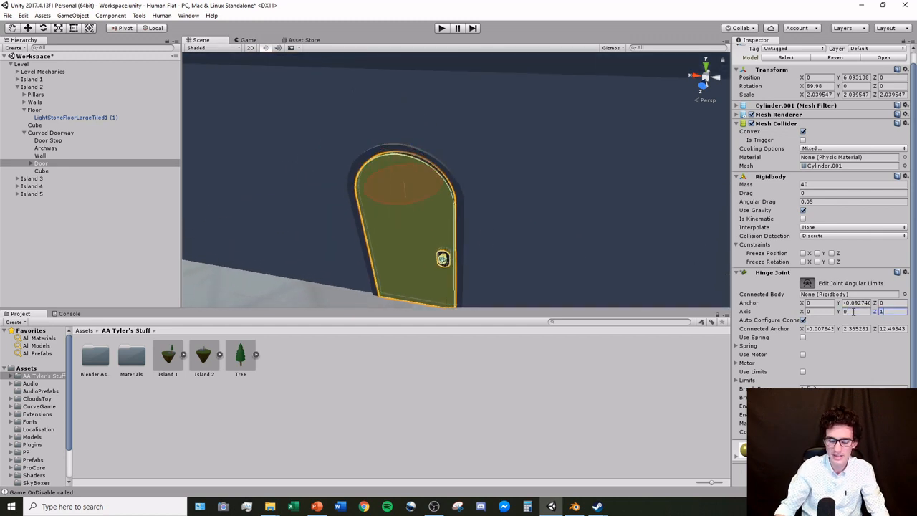
Step: Set the door hinge's anchor to Y 0 and X 1, shifting it sideways from the door's centre
scroll(534, 205, down, 3)
alt+drag(533, 205, 526, 181)
mouse_move(526, 182)
middle_down()
mouse_move(507, 222)
mouse_move(534, 160)
mouse_move(531, 182)
middle_up()
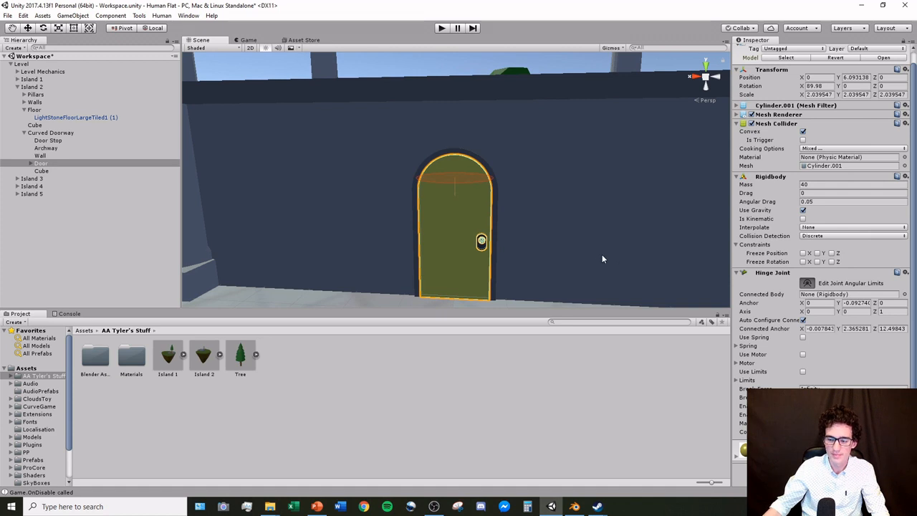
click(856, 303)
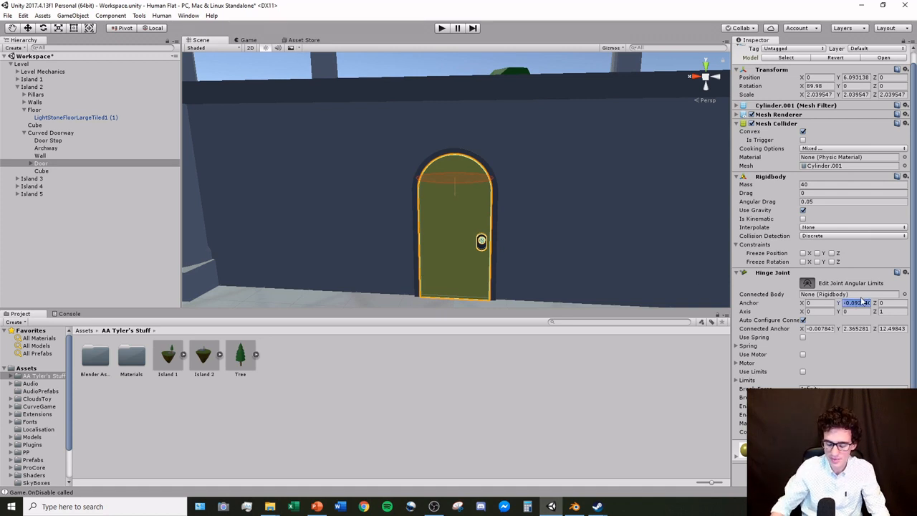
text(0)
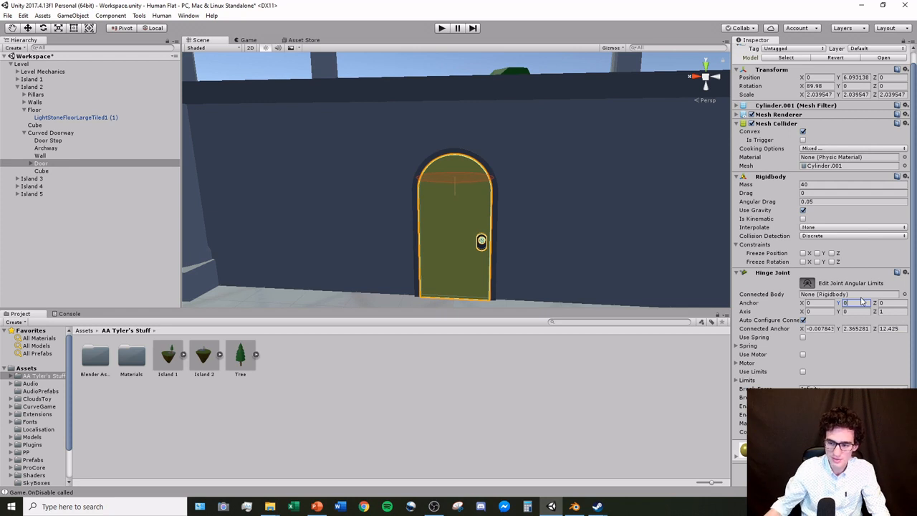
click(815, 303)
text(1)
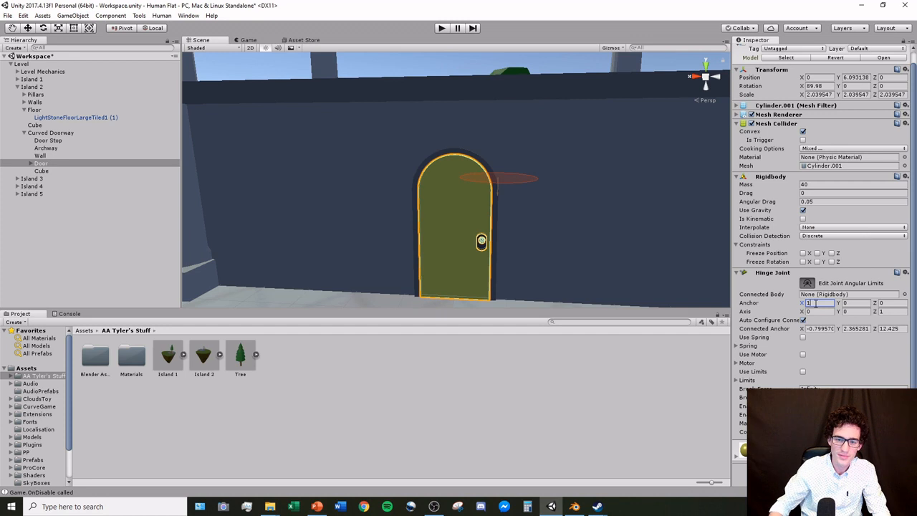
Step: Move the door hinge's anchor to the door's opposite side with X -1, refining it to -0.83 against the front view
key(BackSpace)
text(-1)
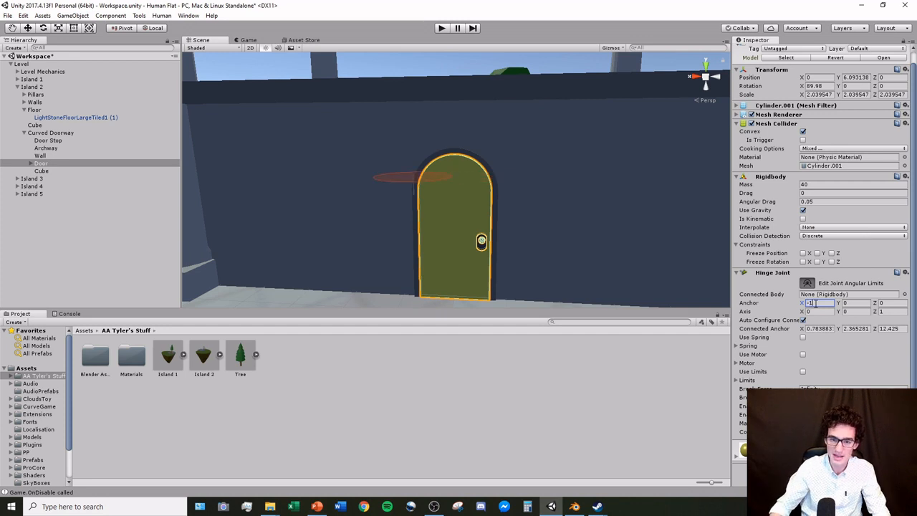
click(717, 77)
scroll(531, 151, down, 4)
scroll(484, 172, up, 10)
key(f)
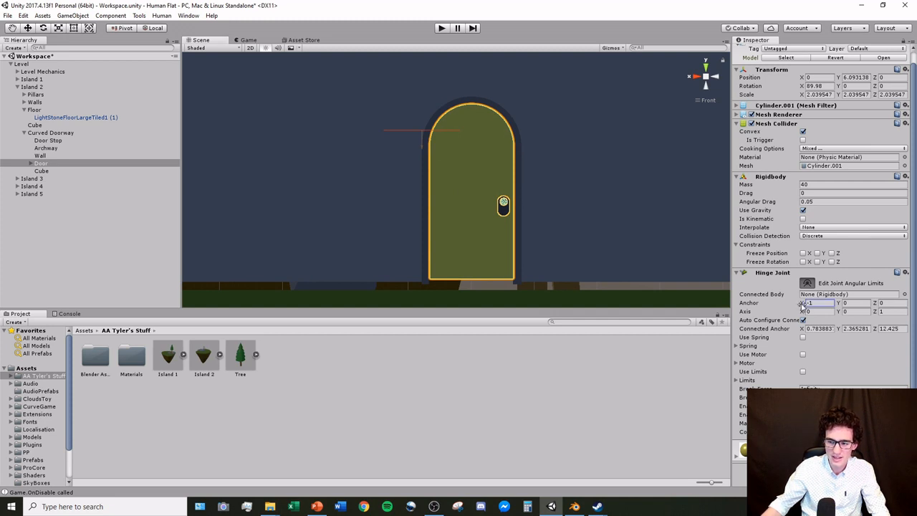
mouse_move(799, 304)
mouse_down()
mouse_move(812, 311)
mouse_move(803, 307)
mouse_up()
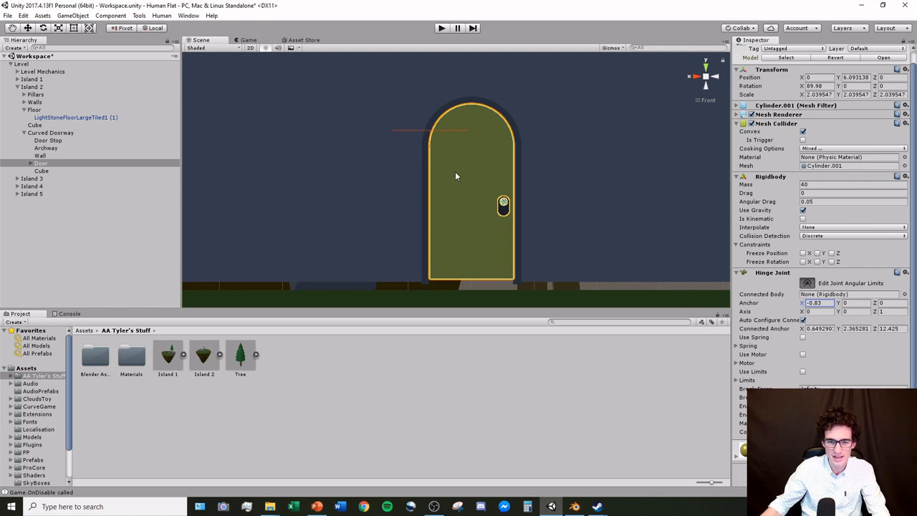
Step: Shift the door hinge's anchor toward the door's thickness by setting its Y to -0.23
right_drag(449, 200, 466, 203)
double_click(40, 163)
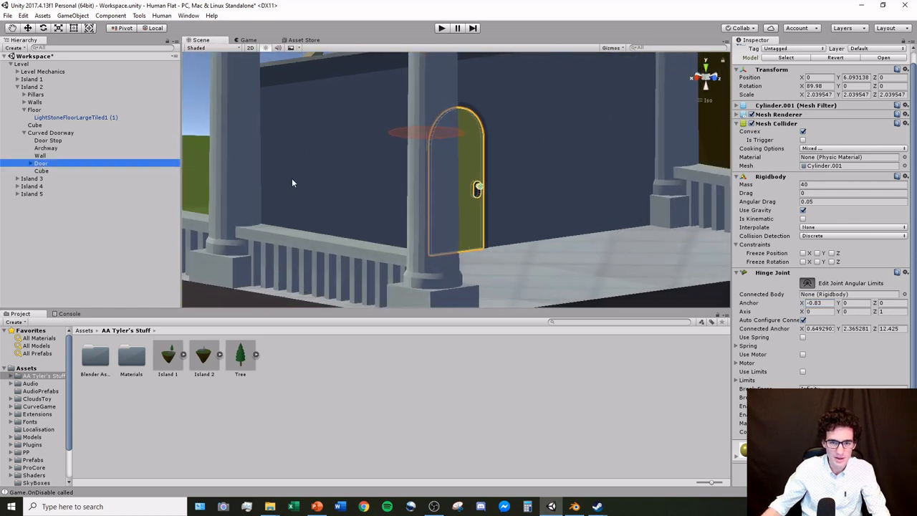
right_drag(292, 179, 425, 292)
scroll(402, 211, up, 6)
scroll(402, 209, up, 5)
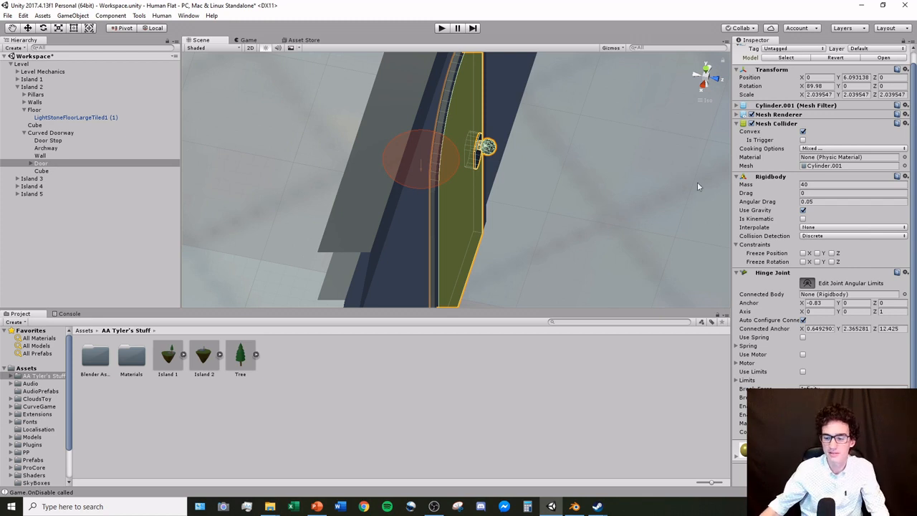
click(841, 303)
drag(839, 303, 836, 305)
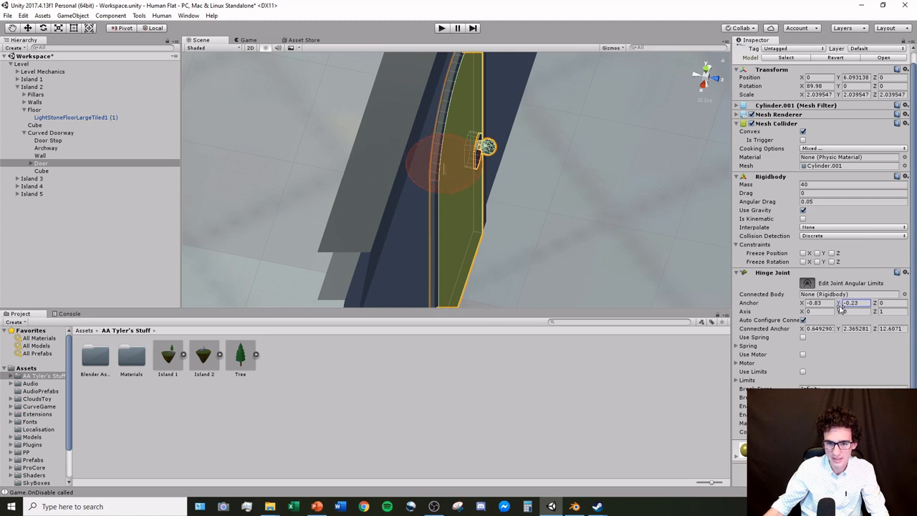
Step: Align the hinge anchor with the door's edge in the top view by setting it to Y -0.19 and X -0.84
click(704, 72)
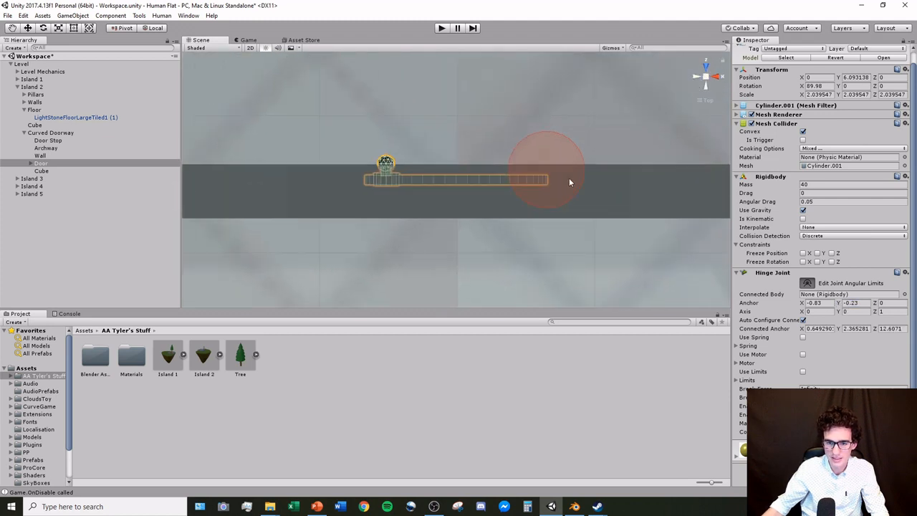
scroll(569, 178, up, 5)
click(839, 304)
drag(840, 305, 846, 310)
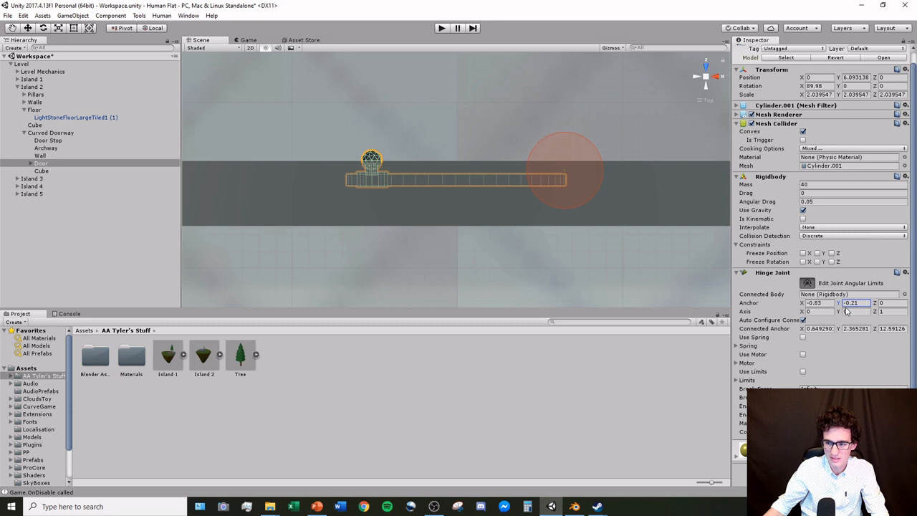
scroll(656, 184, up, 4)
middle_drag(659, 184, 590, 209)
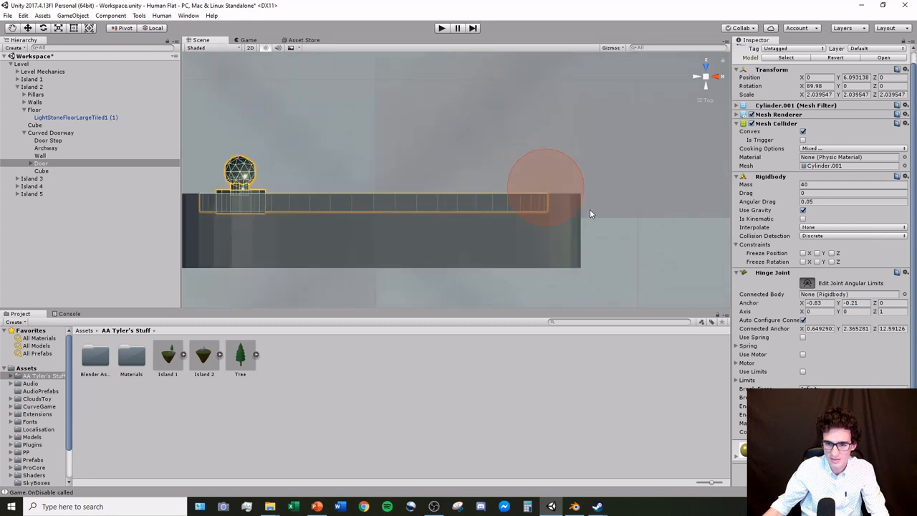
click(860, 303)
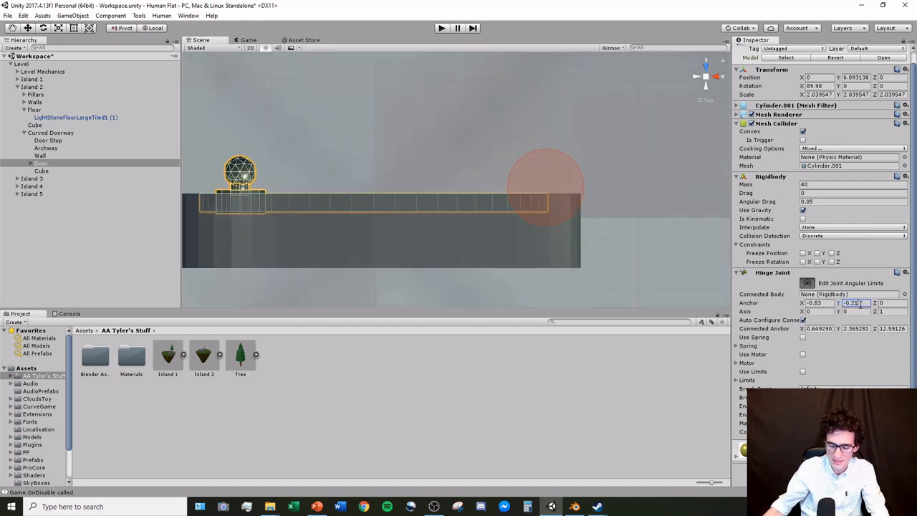
text(-0.)
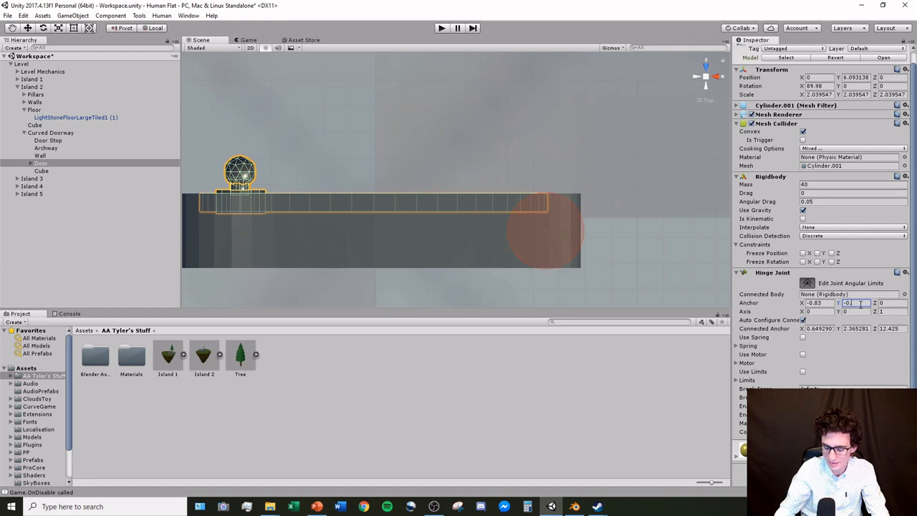
text(19)
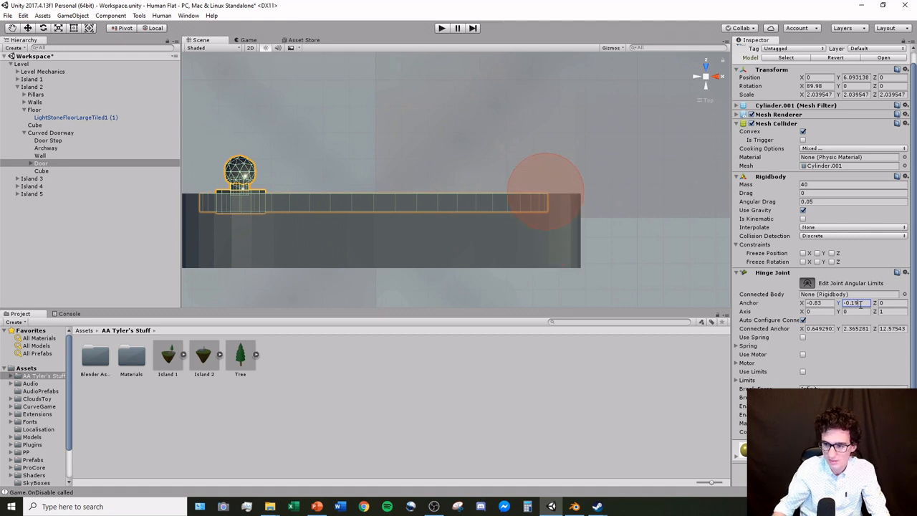
click(817, 305)
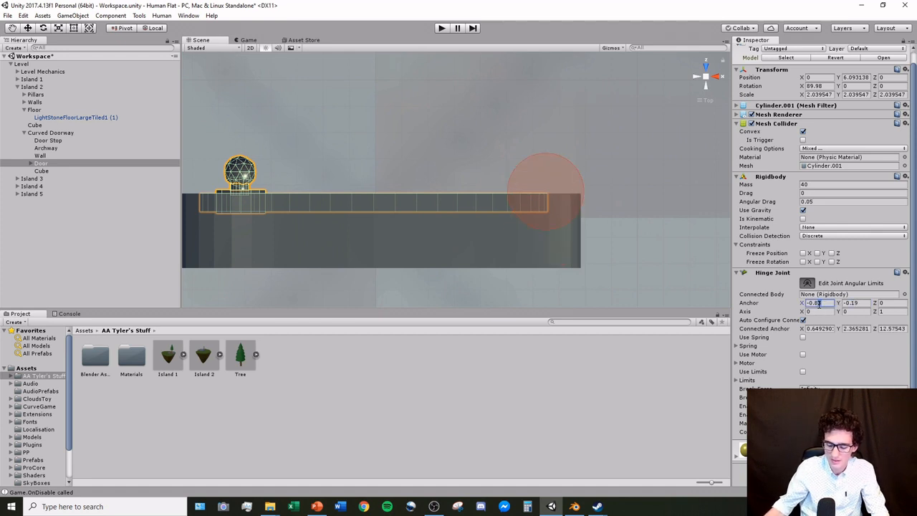
text(4)
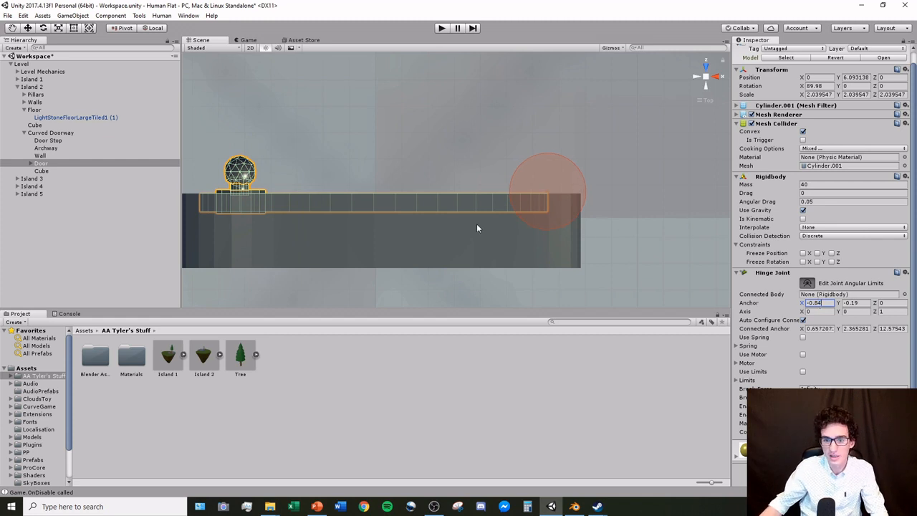
Step: Run the game and walk the character through the doorway, pushing the door from both sides to test its hinge swing
alt+drag(313, 233, 513, 205)
scroll(510, 203, down, 10)
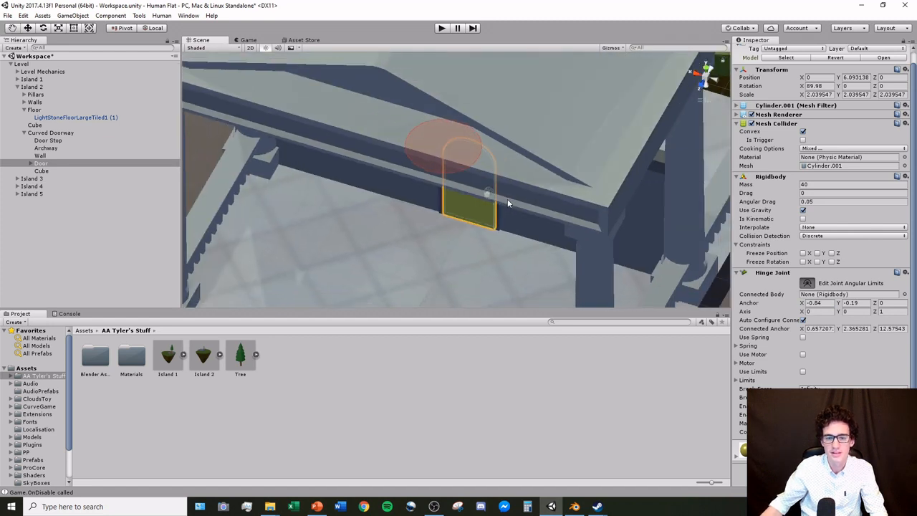
click(441, 28)
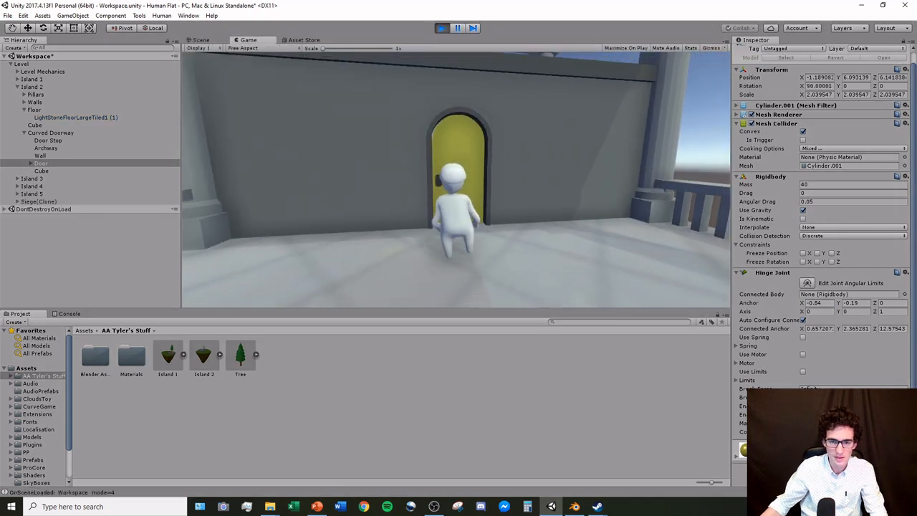
key(w)
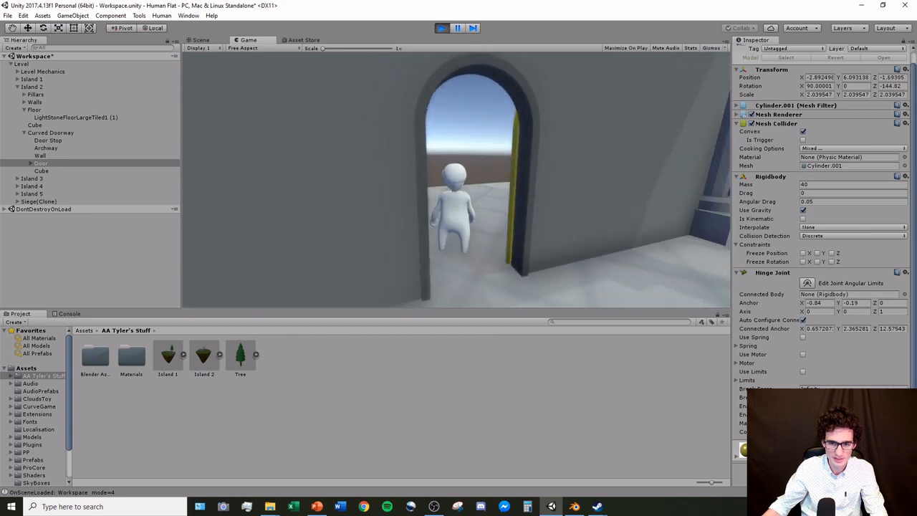
key(w)
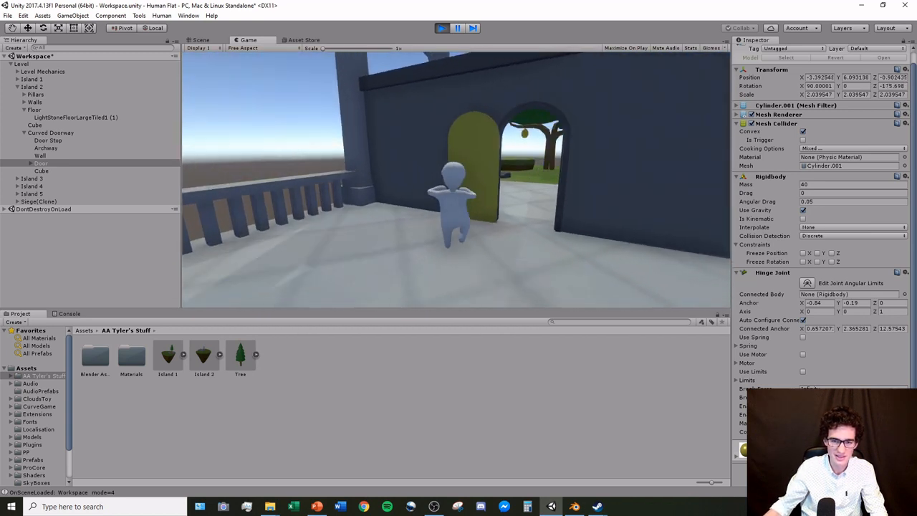
key(d)
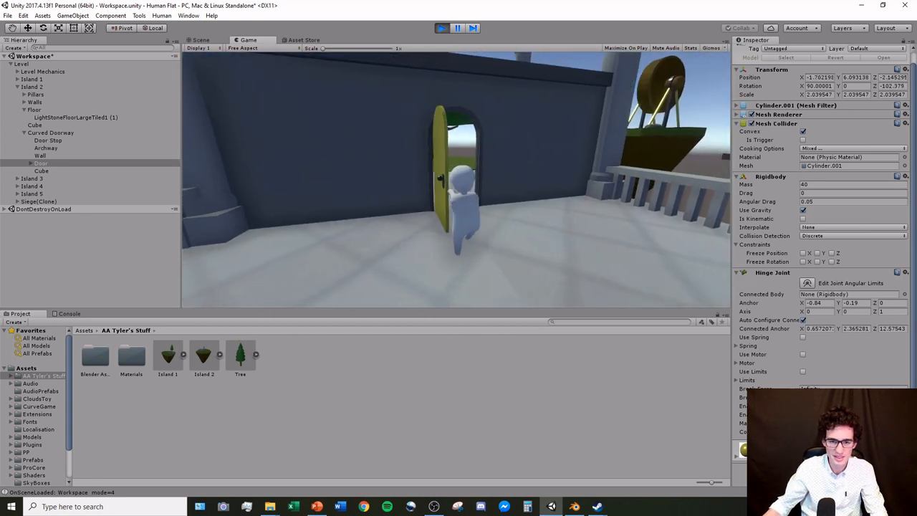
key(w)
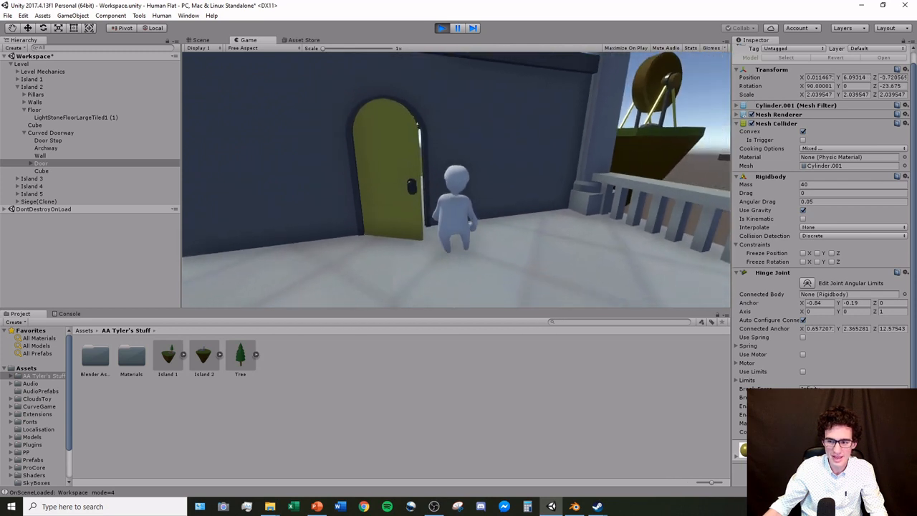
key(w)
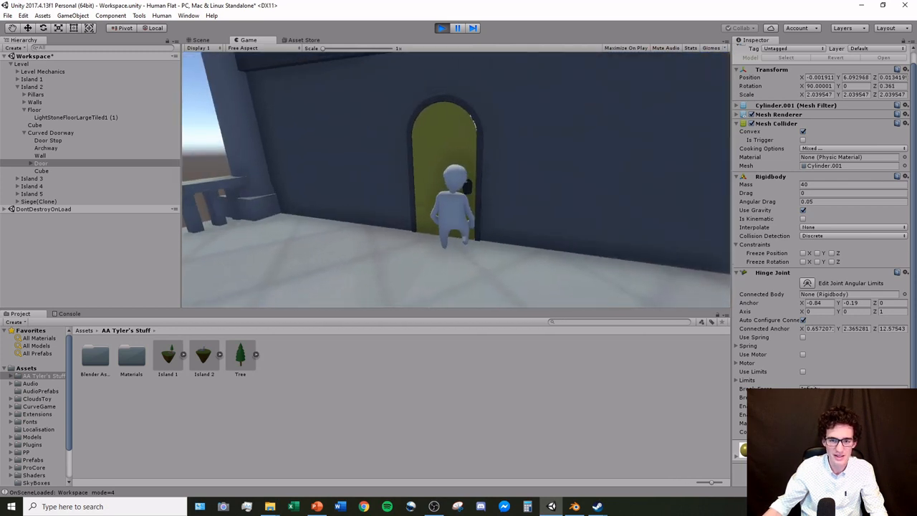
key(s)
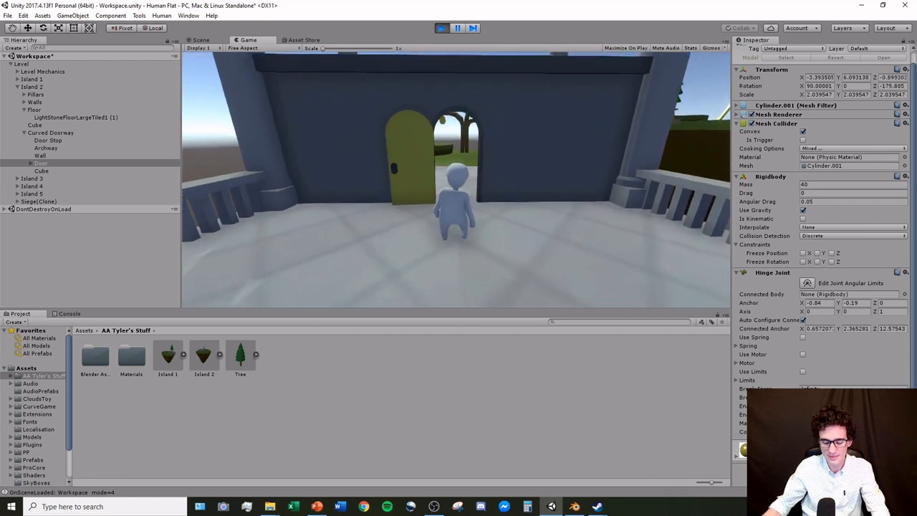
key(Escape)
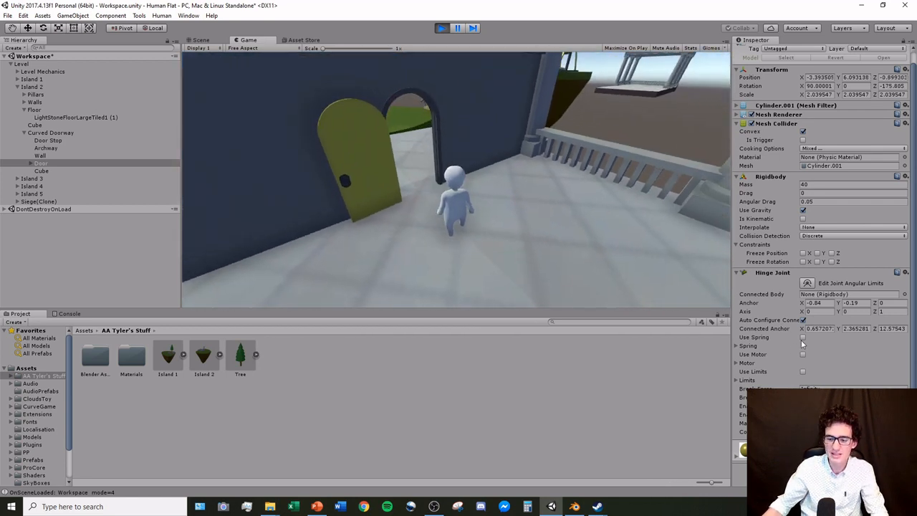
Step: Enable Use Spring on the door's Hinge Joint and set the Spring value to 10
click(802, 337)
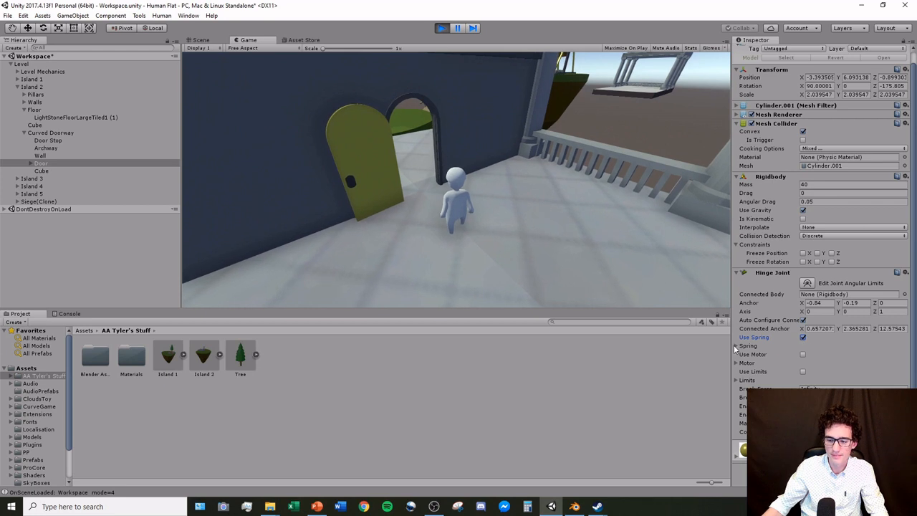
click(748, 346)
click(814, 353)
text(10)
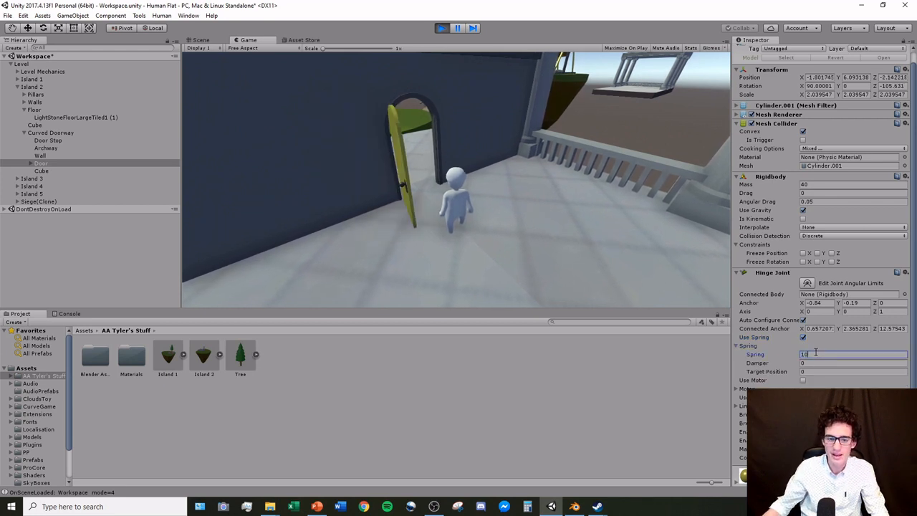
Step: Walk the character against the door in the running game to test how the spring swings it back
click(557, 226)
key(w)
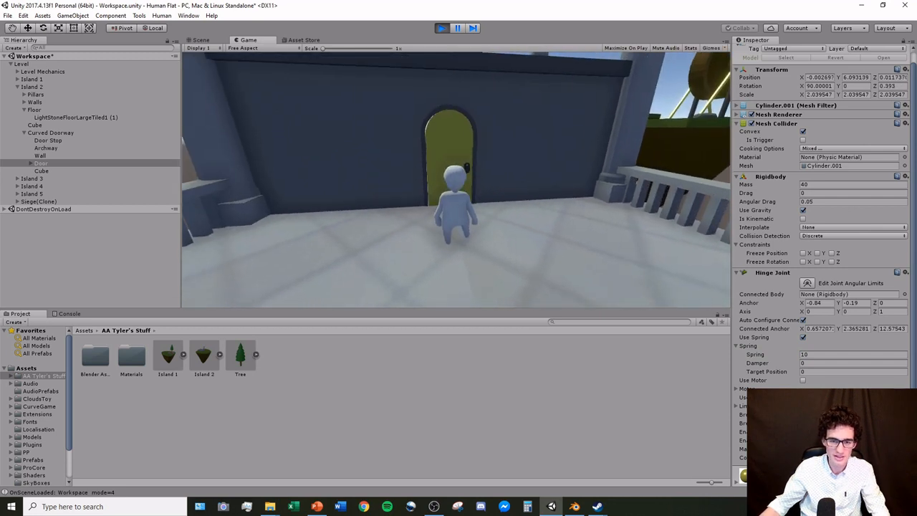
key(s)
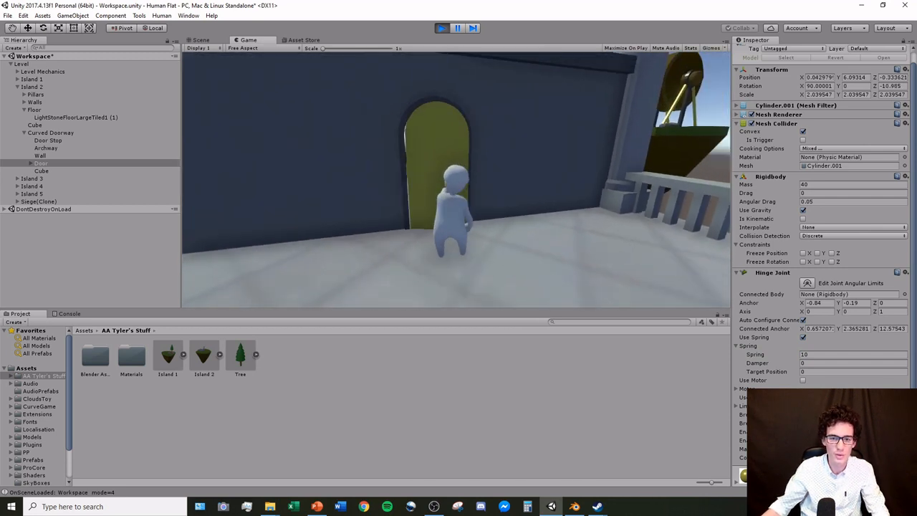
key(s)
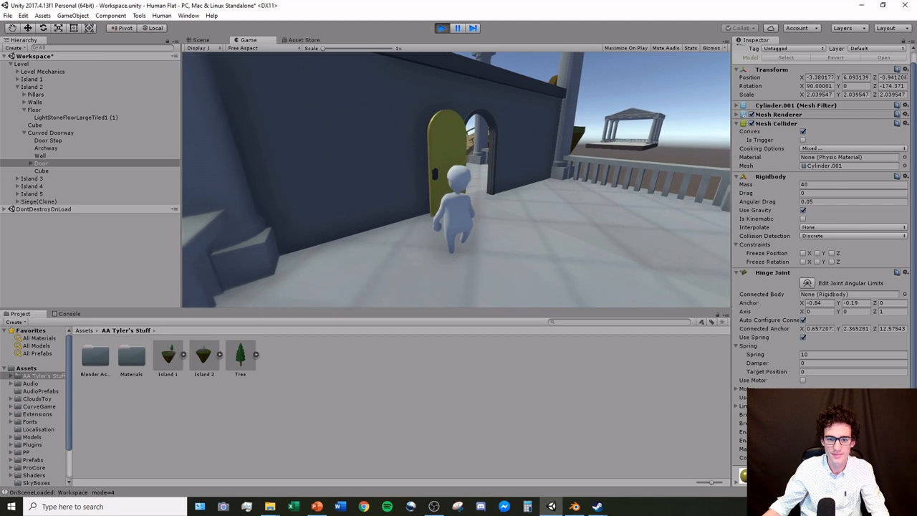
key(s)
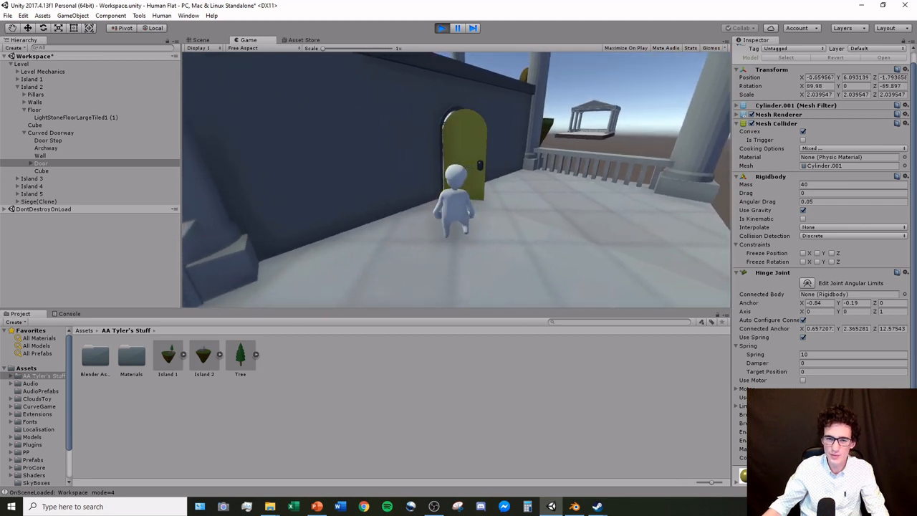
Step: Set the door's Rigidbody mass to 100 and push the door with the character to test its heavier swing
click(823, 184)
text(100)
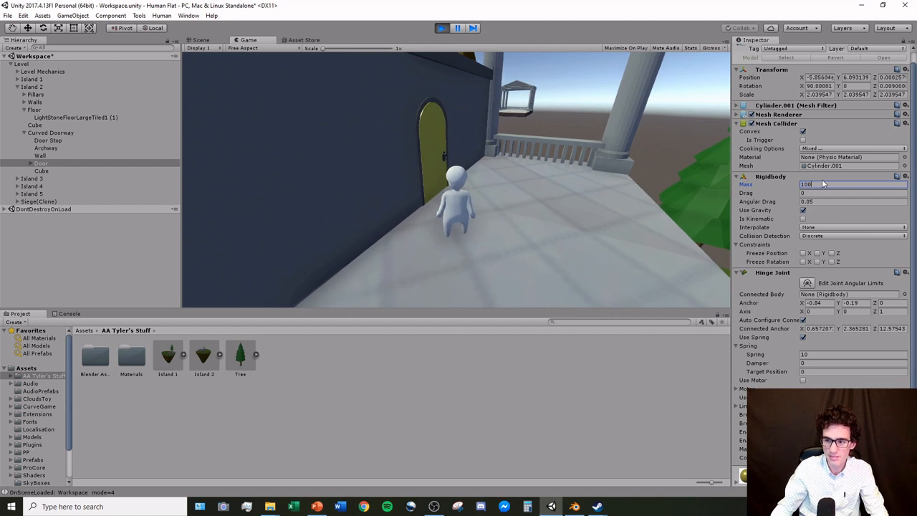
click(626, 188)
click(626, 187)
key(w)
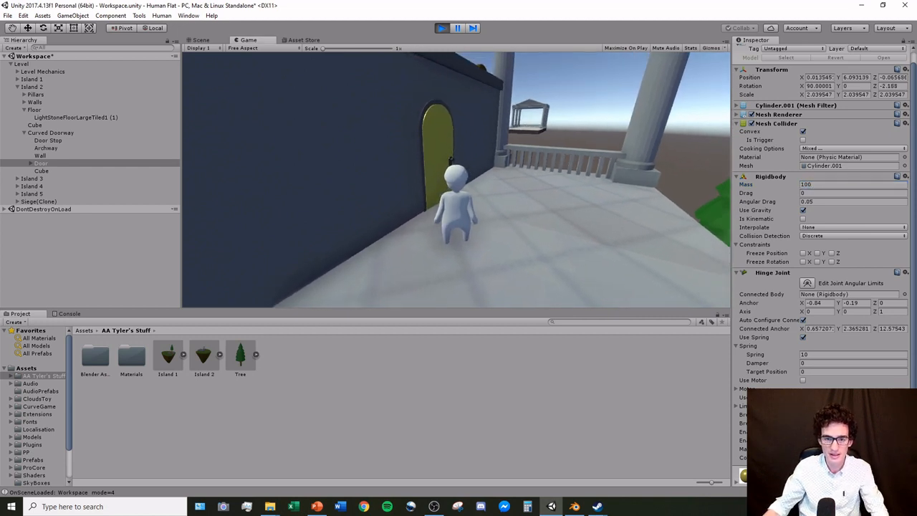
key(w)
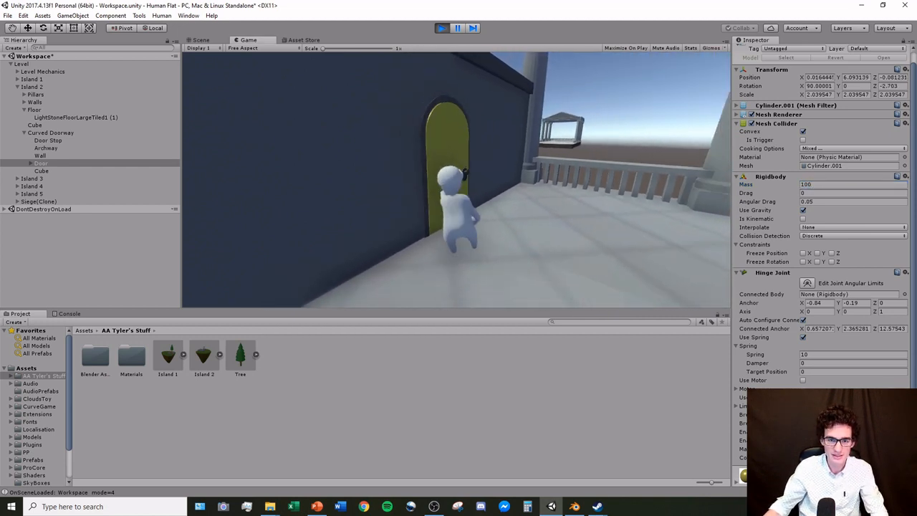
key(w)
key(d)
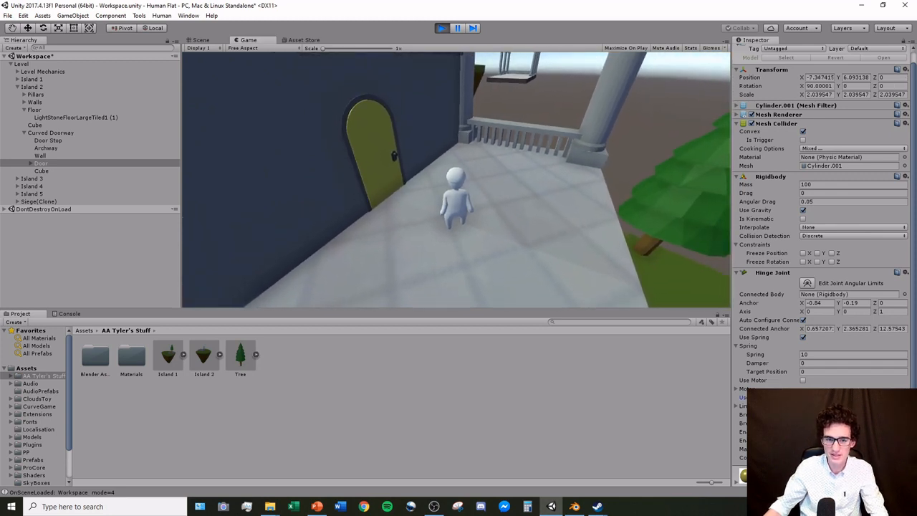
Step: Edit the door Hinge Joint's angular limits in the scene, adjusting the limit handles so the arc runs from the closed door outward
click(807, 283)
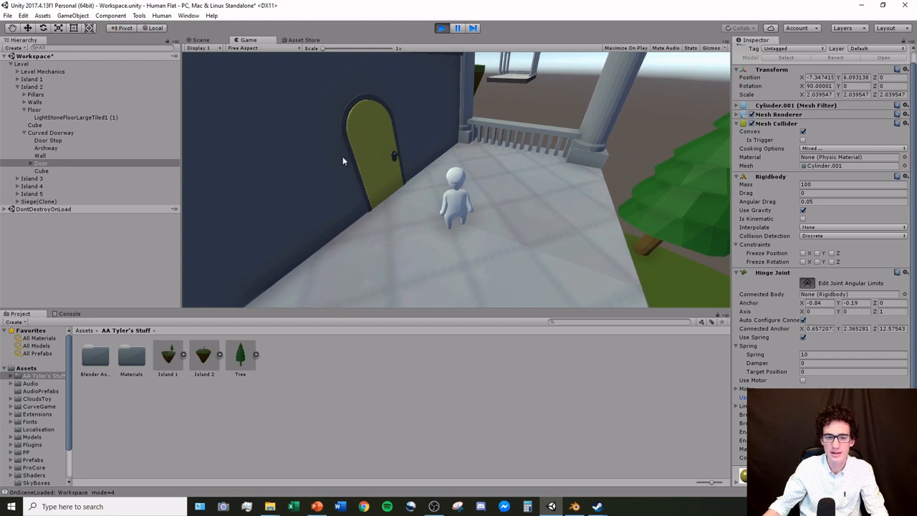
click(201, 41)
alt+drag(374, 203, 500, 167)
key(f)
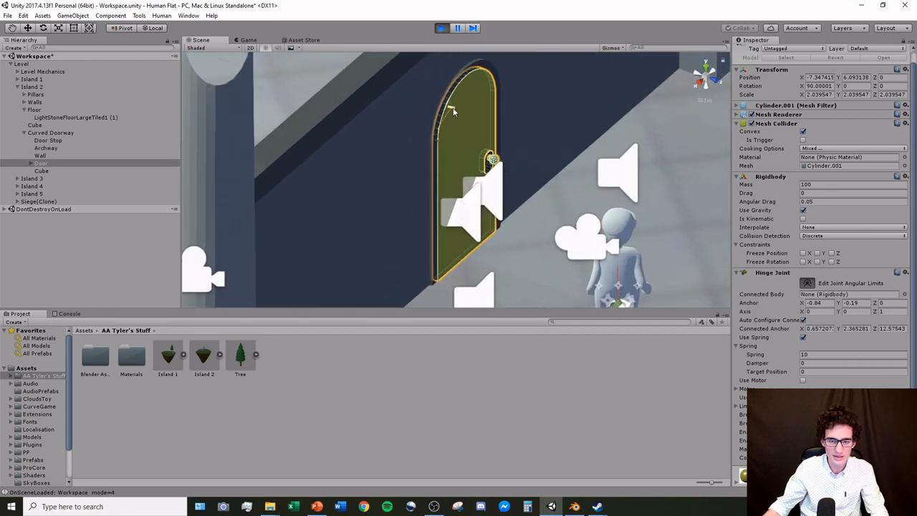
drag(453, 111, 507, 220)
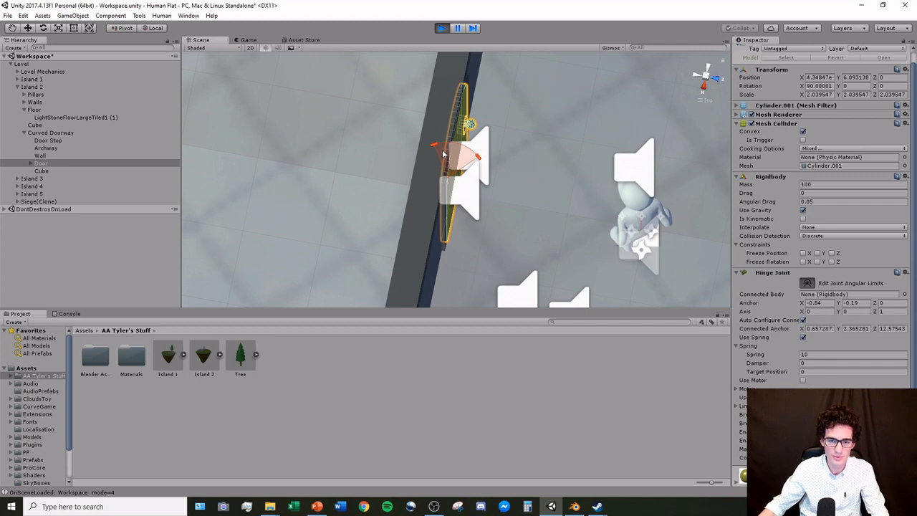
drag(441, 149, 485, 185)
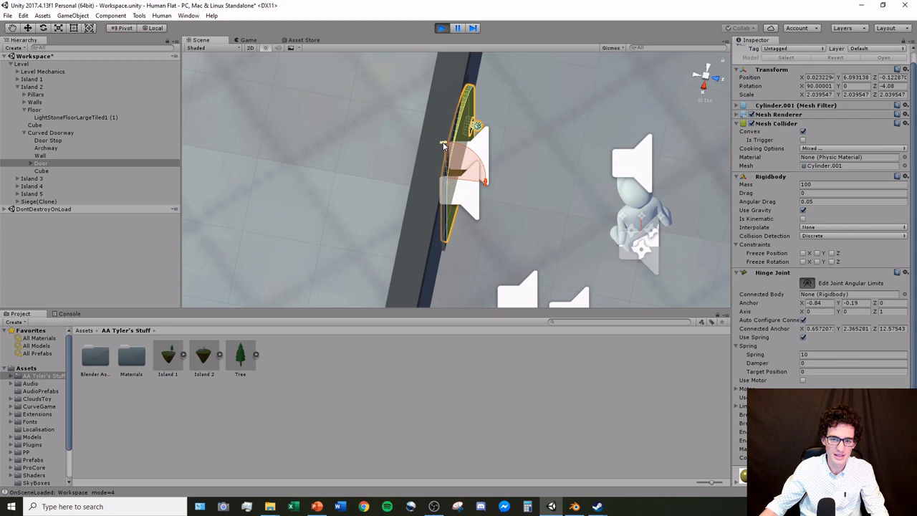
Step: Walk the character through the curved doorway in the running game to test the door's limited swing from both sides
click(247, 40)
key(w)
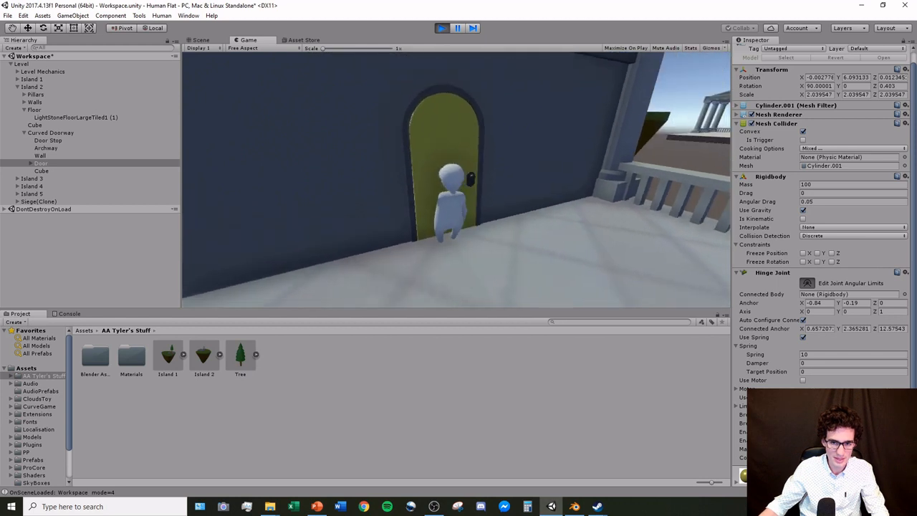
key(w)
key(d)
key(w)
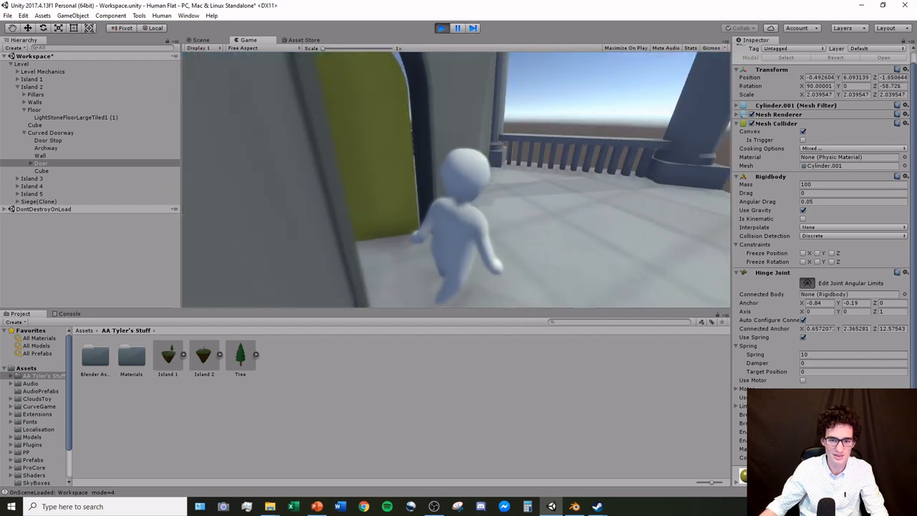
key(s)
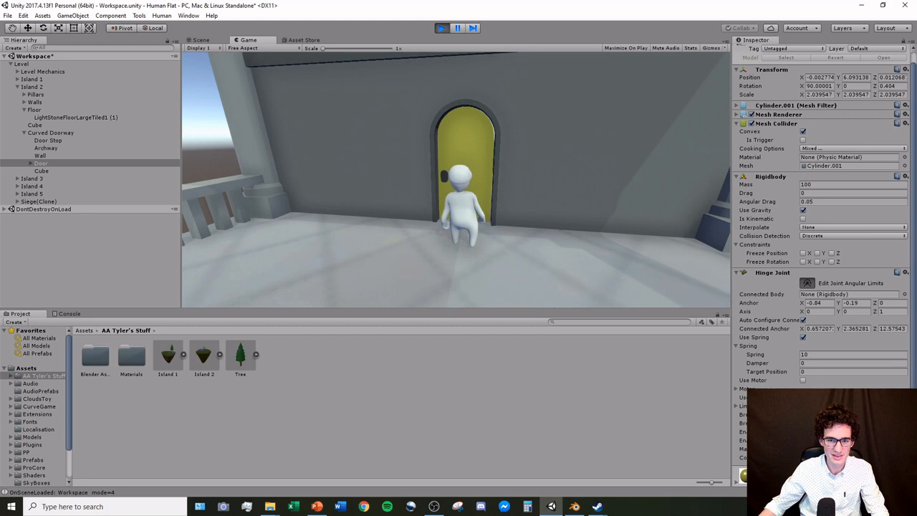
key(w)
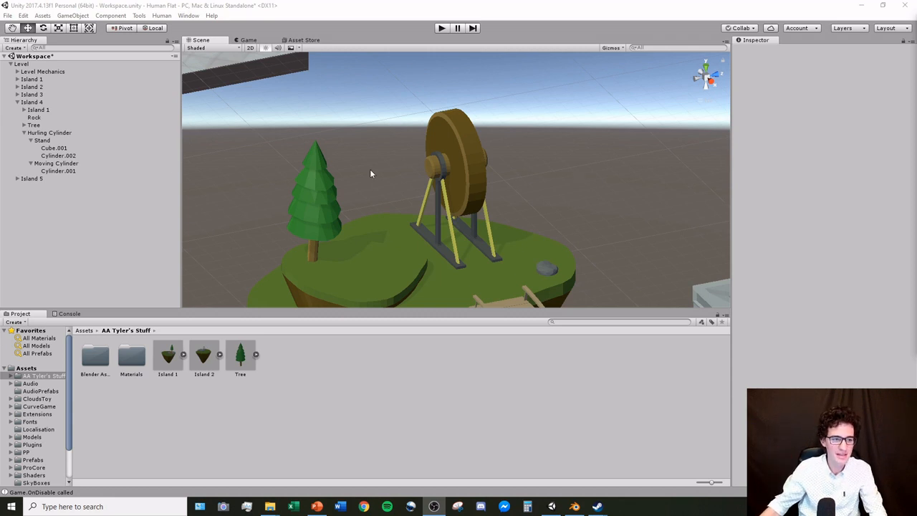
Step: Add a Rigidbody with a mass of 5000 to the Moving Cylinder of Island 4's Hurling Cylinder
click(30, 140)
click(31, 148)
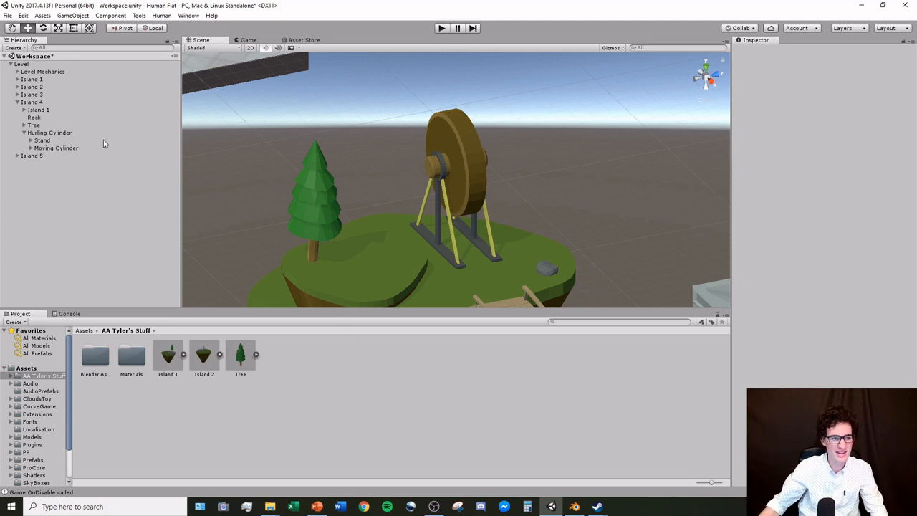
click(57, 147)
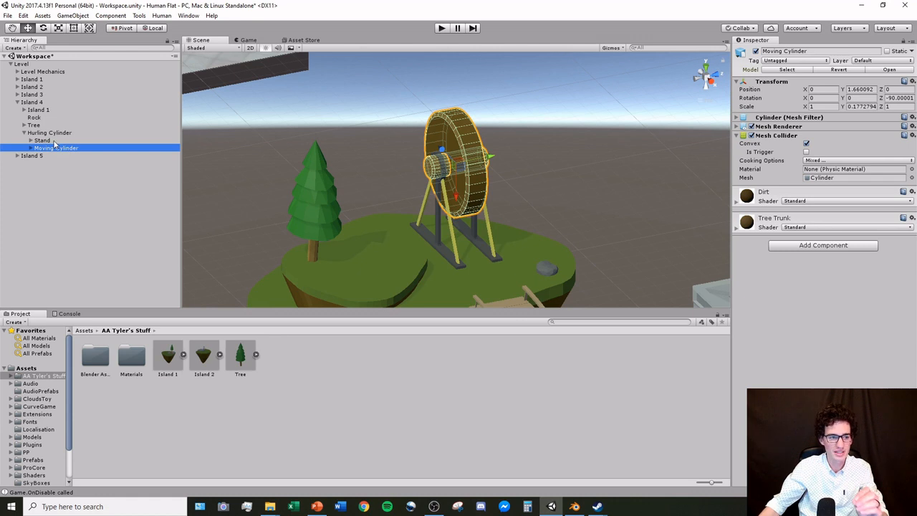
click(43, 140)
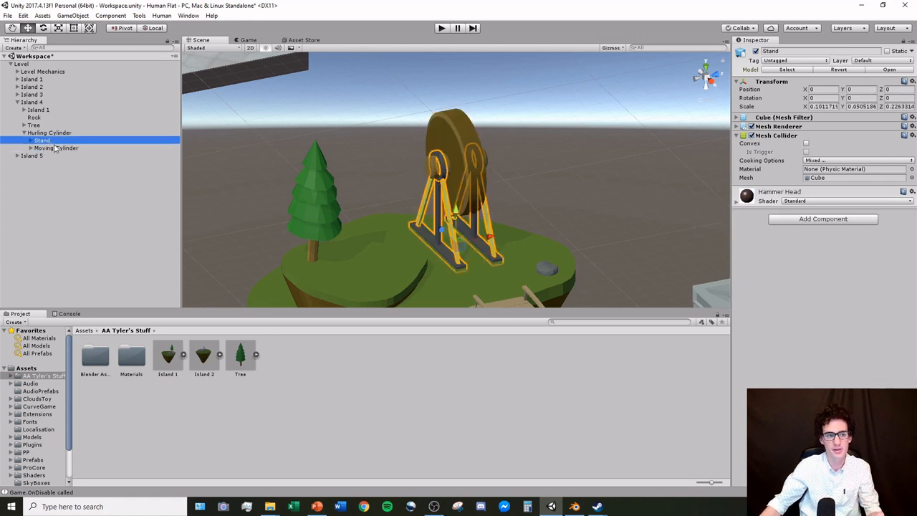
click(57, 148)
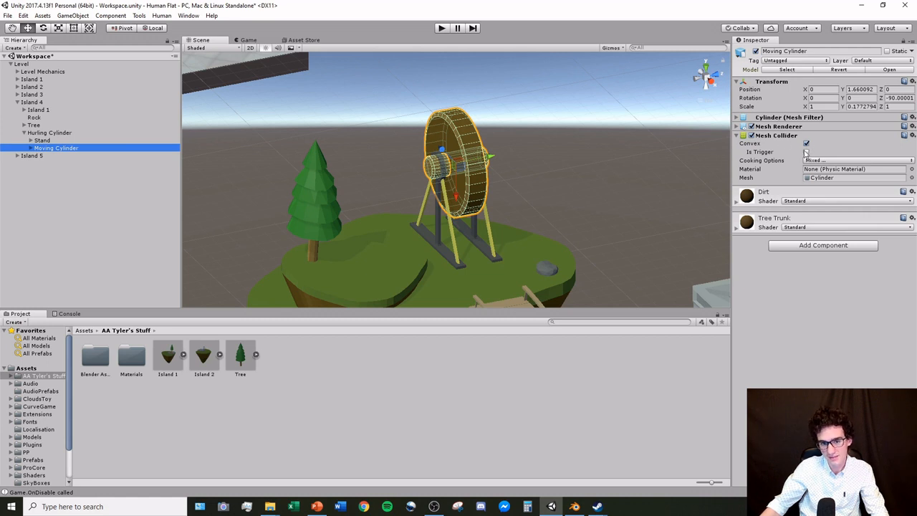
click(788, 246)
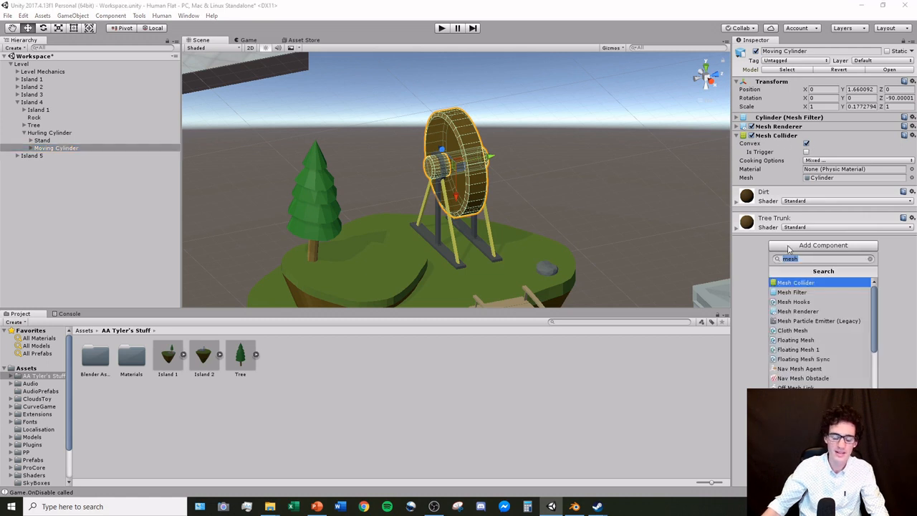
text(rig)
key(Return)
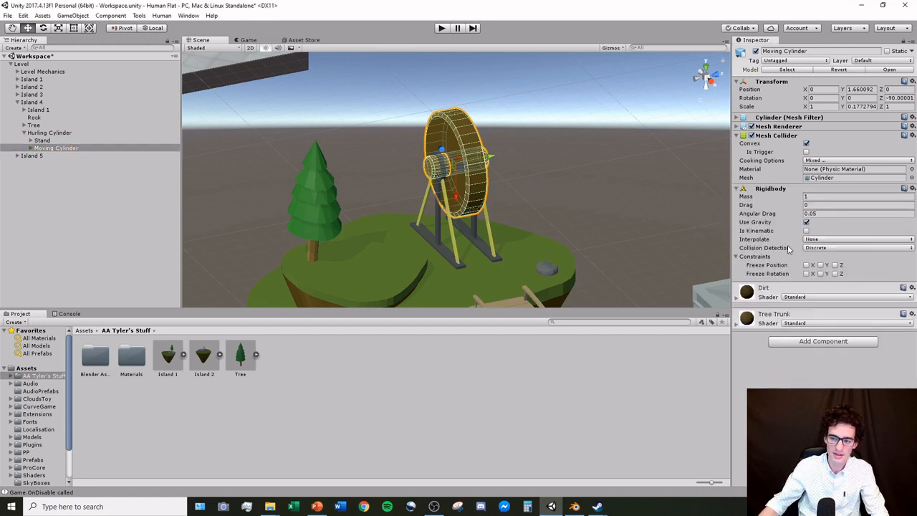
click(827, 196)
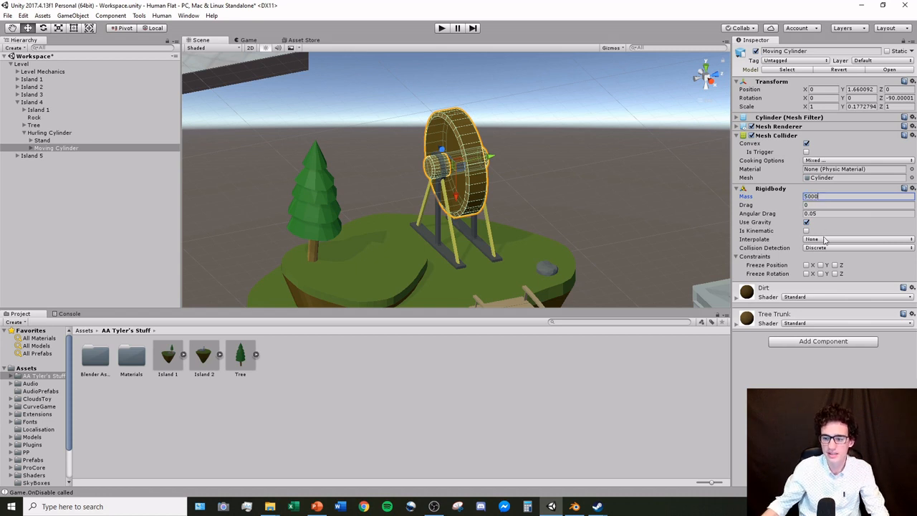
Step: Add a Hinge Joint to the Moving Cylinder, enable angular limit editing, and set the joint's axis to X 0, Y 1, Z 0
click(822, 341)
text(hinge)
key(Return)
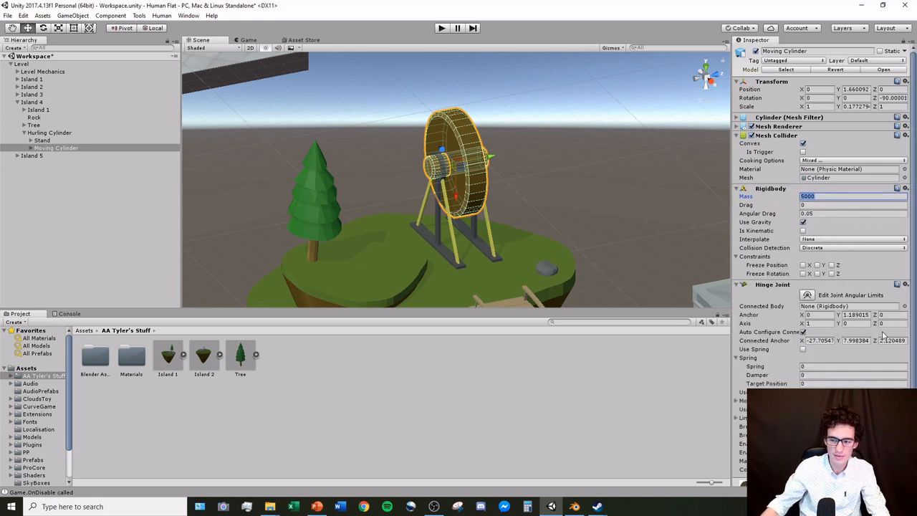
click(808, 296)
alt+drag(594, 174, 506, 238)
scroll(502, 217, up, 4)
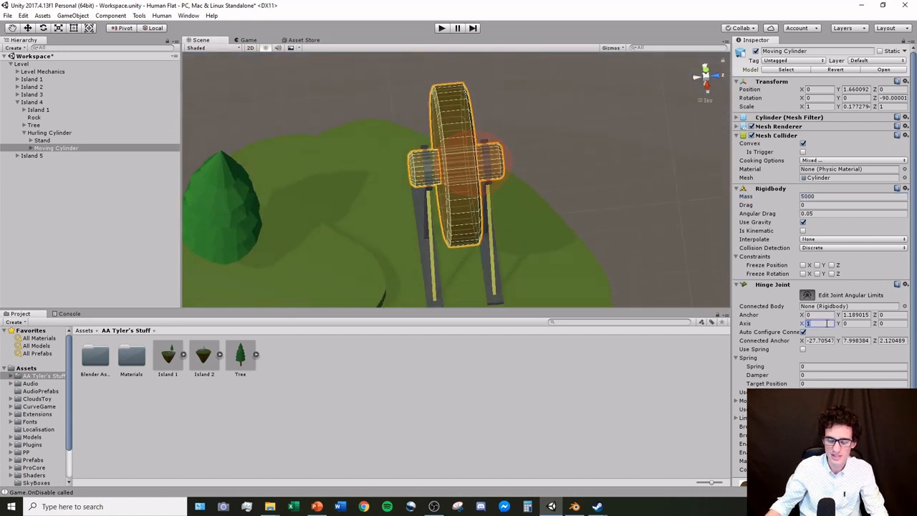
key(Tab)
text(1)
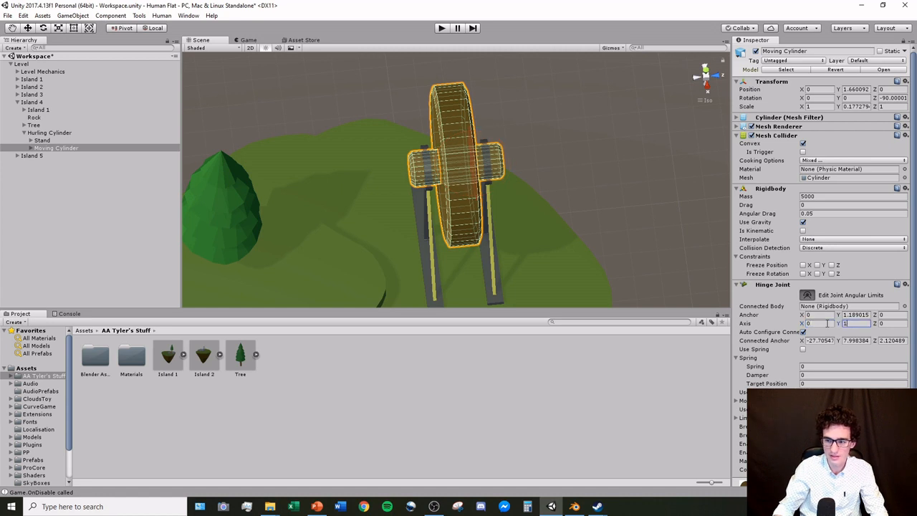
alt+drag(608, 198, 423, 126)
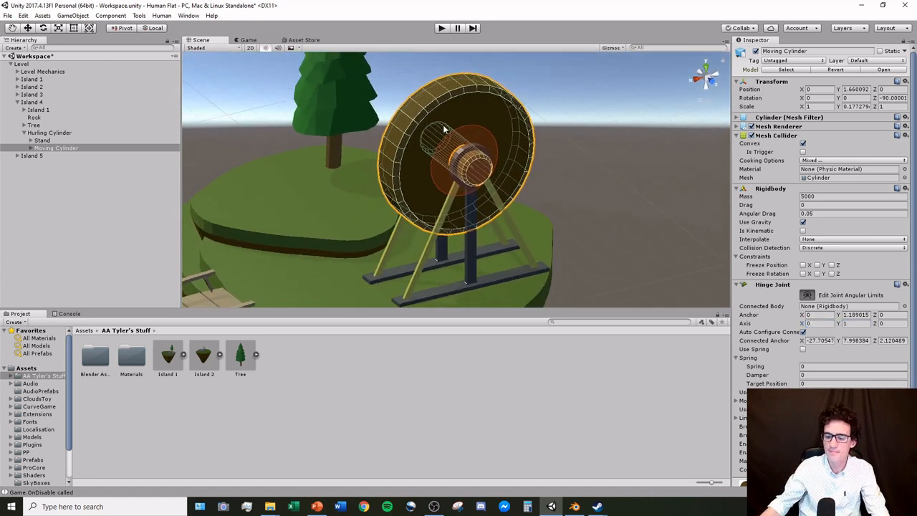
Step: Enable Use Motor on the Moving Cylinder's Hinge Joint and set the motor's Target Velocity to 50
click(736, 358)
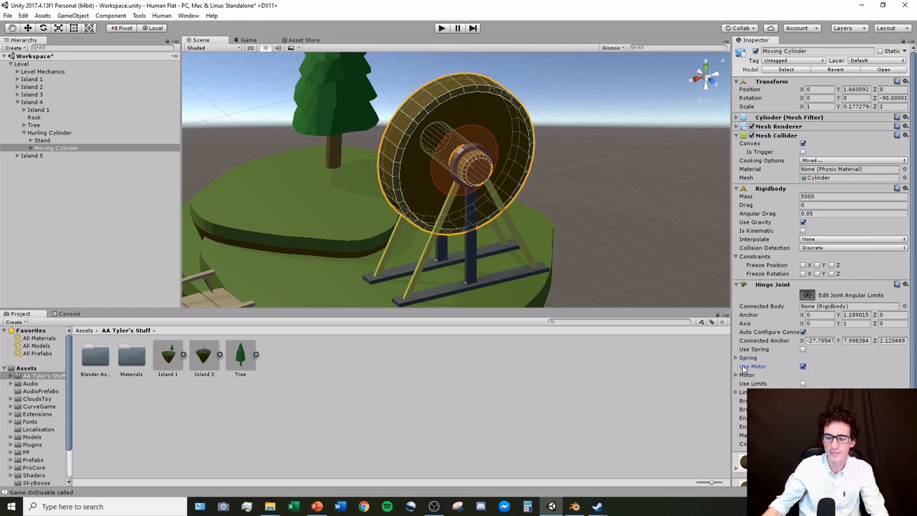
click(736, 375)
click(805, 383)
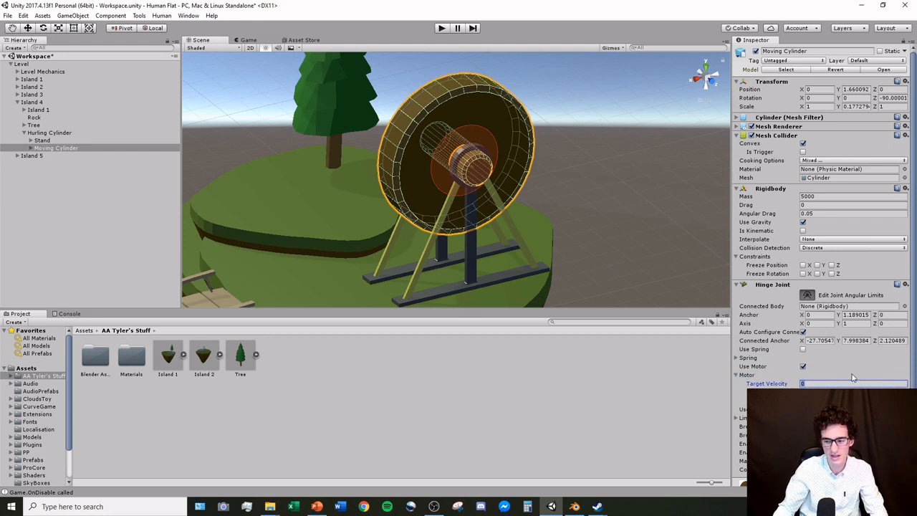
text(50)
key(Return)
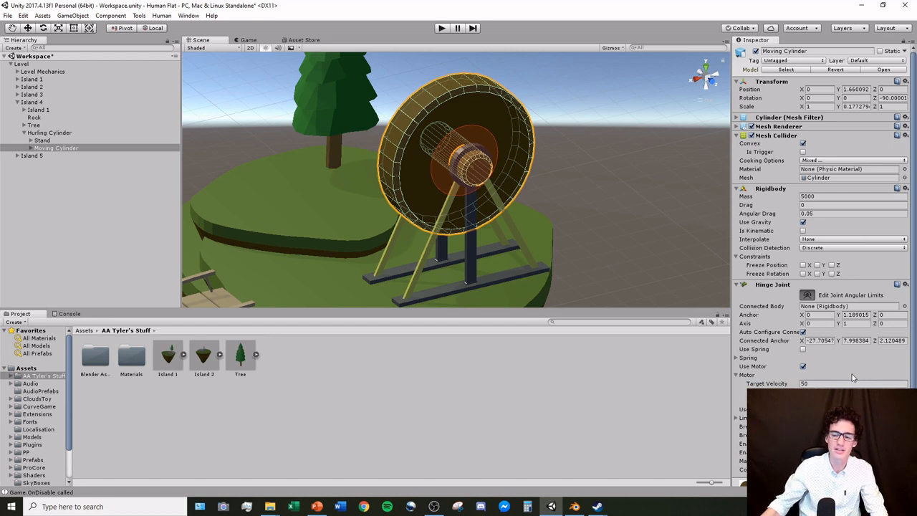
Step: Run the game and walk the character up to the Hurling Cylinder to test its motorised rotation
click(641, 223)
click(442, 29)
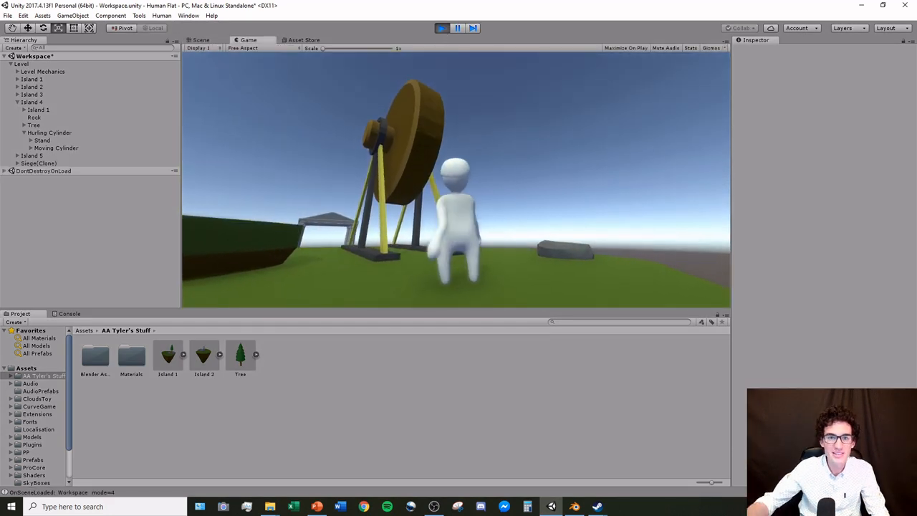
key(w)
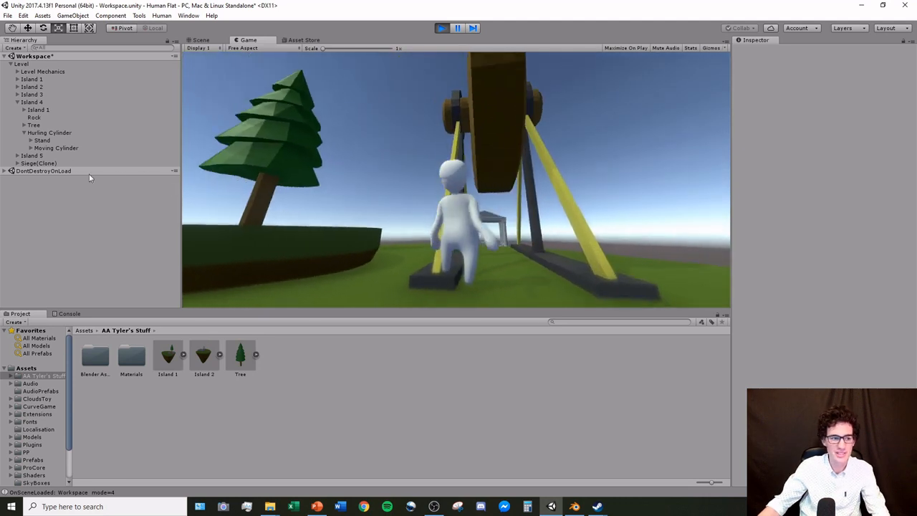
Step: Set the Moving Cylinder motor's Target Velocity to 100 during play and return to the character to test the faster spin
click(60, 148)
click(823, 383)
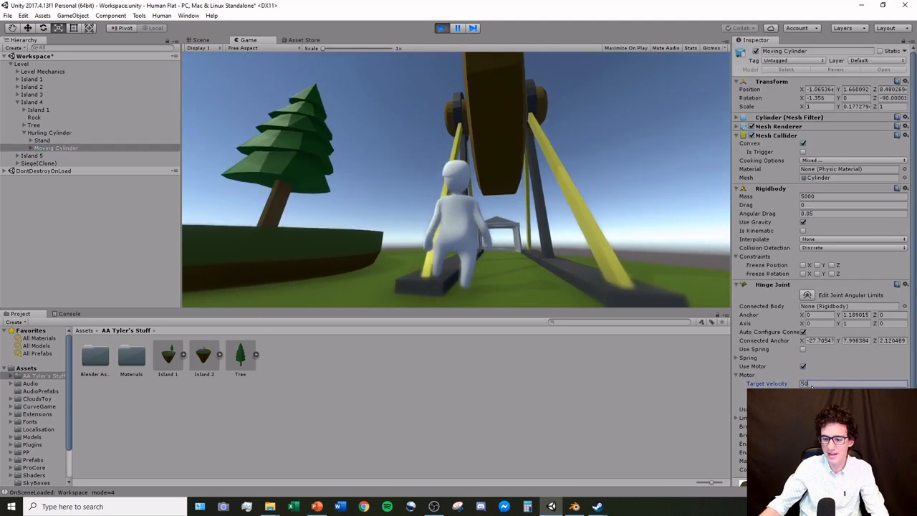
text(100)
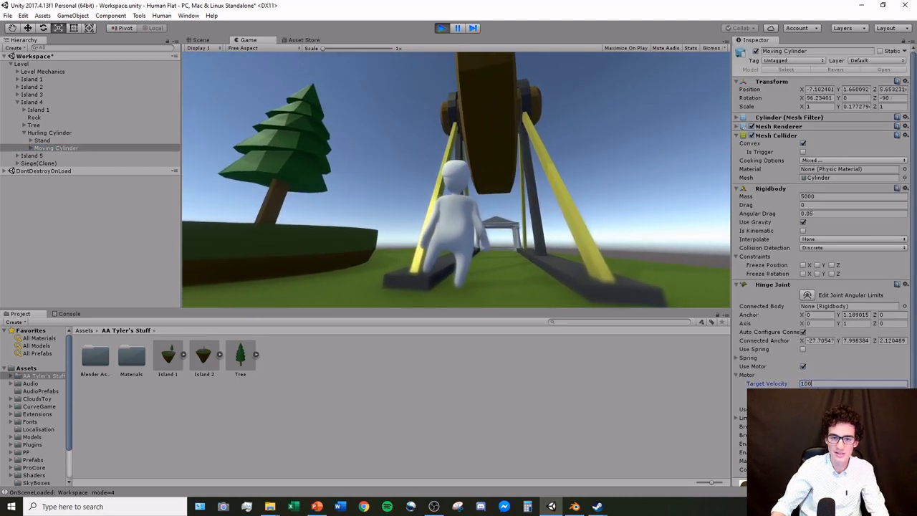
key(Return)
click(624, 184)
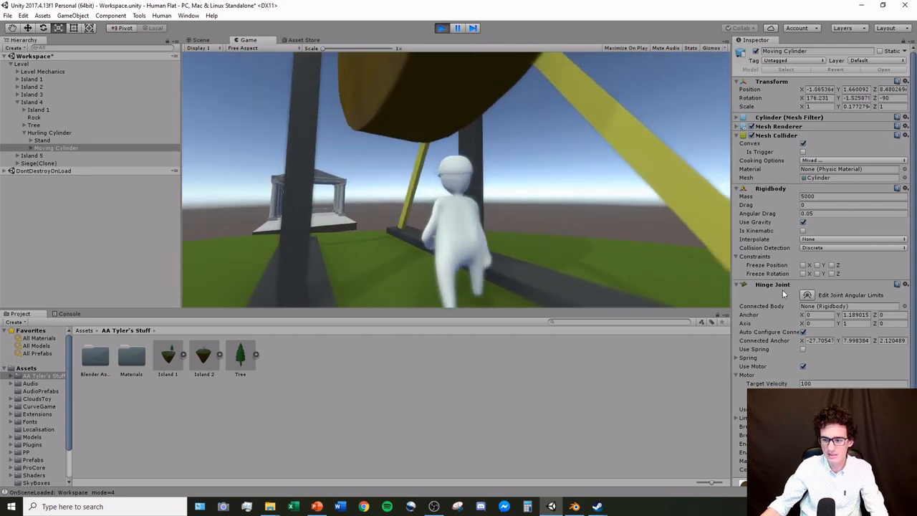
Step: Set the Moving Cylinder motor's Target Velocity to 200 and test hurling the character toward the temple island
click(820, 383)
text(200)
key(Return)
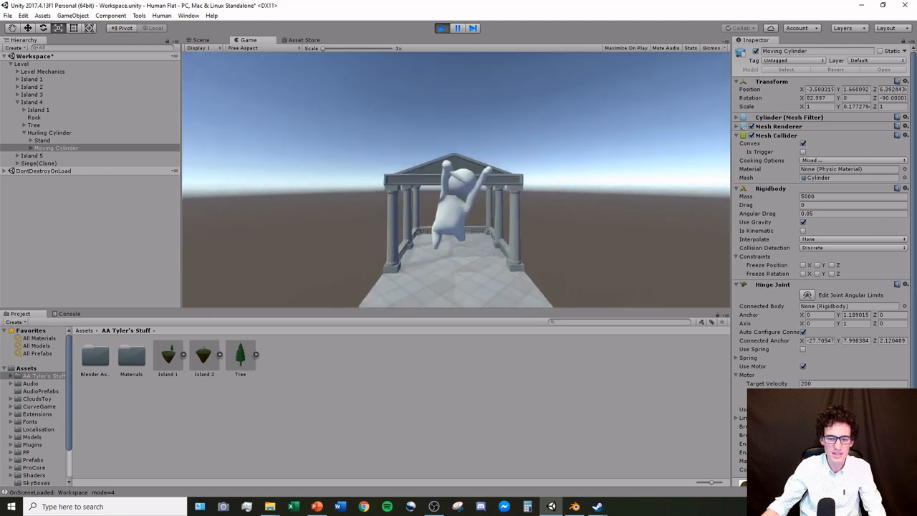
key(w)
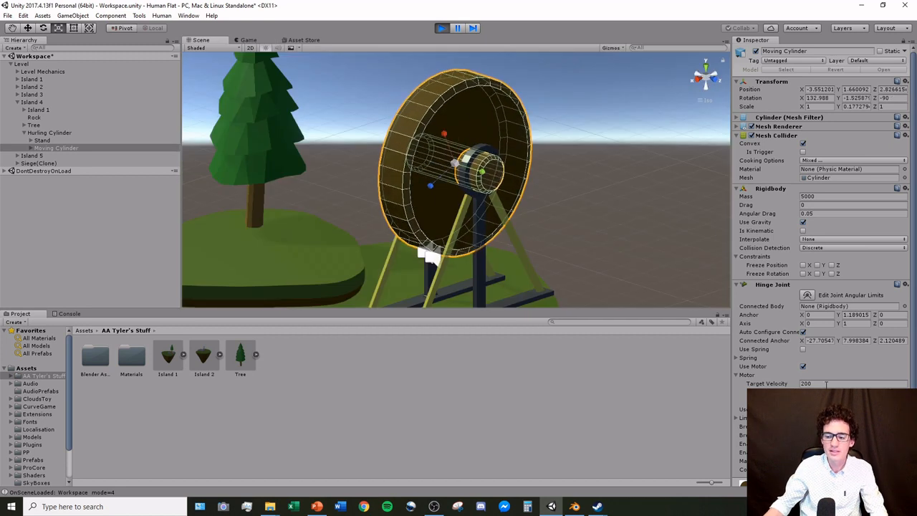
Step: Reverse the Moving Cylinder's spin by setting its motor's Target Velocity to -200
click(826, 384)
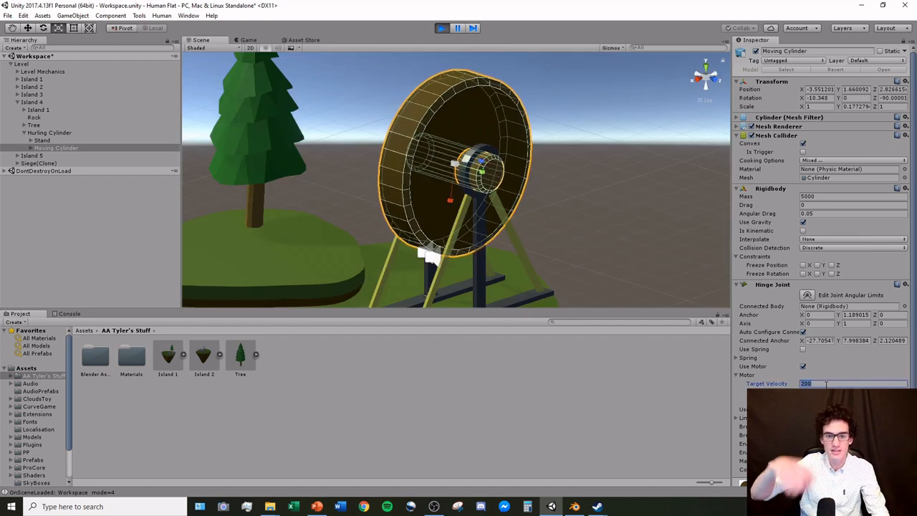
text(-200)
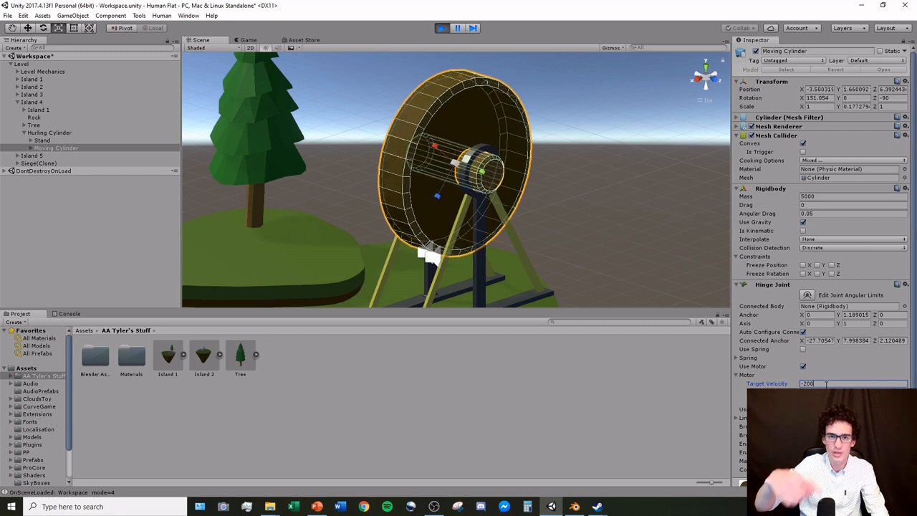
scroll(456, 179, down, 5)
right_drag(372, 136, 503, 267)
middle_drag(503, 264, 528, 182)
right_drag(494, 172, 504, 248)
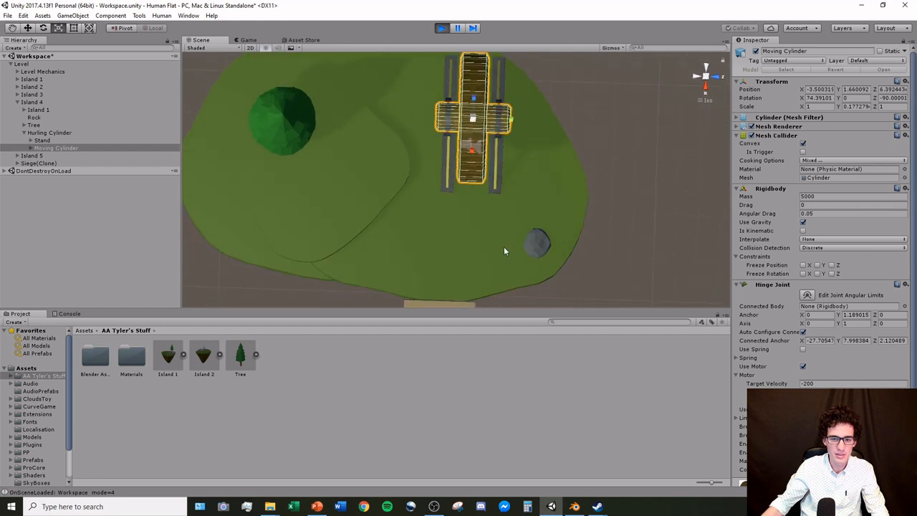
click(161, 15)
click(174, 33)
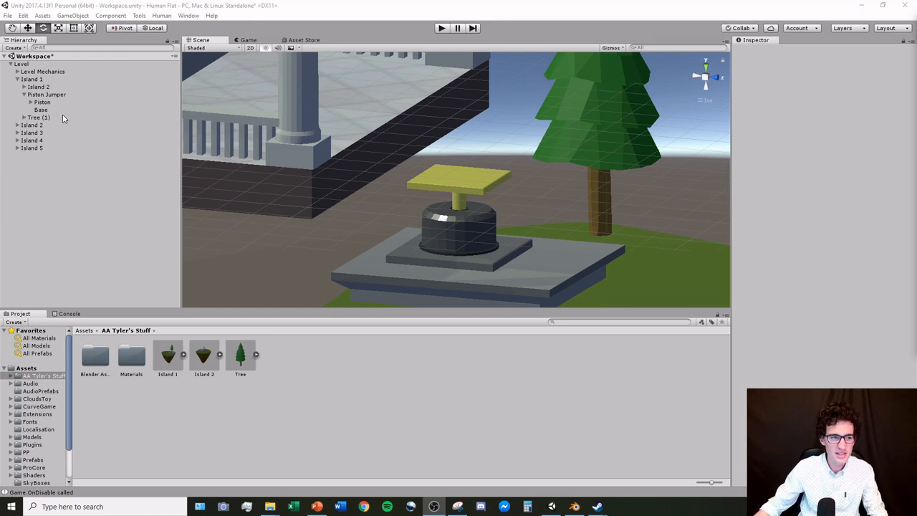
Step: Examine the Piston Jumper on Island 1, including its base and raised platform
click(47, 96)
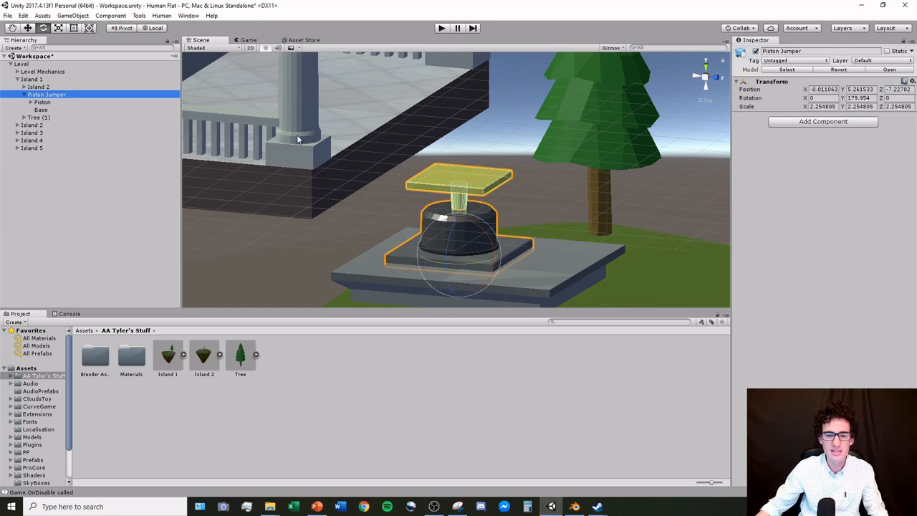
mouse_move(558, 206)
alt+mouse_down()
mouse_move(520, 190)
mouse_move(544, 200)
alt+mouse_up()
click(528, 195)
click(474, 185)
click(554, 196)
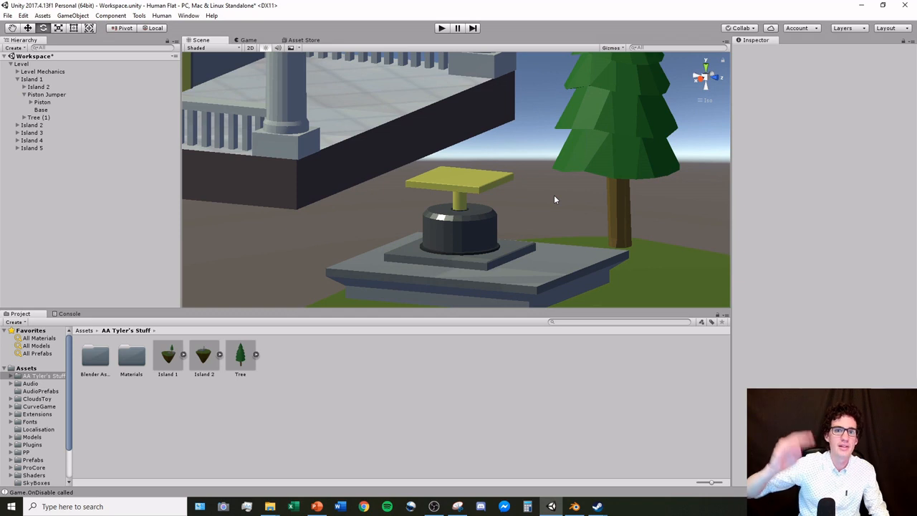
Step: Create an empty object at the Piston's position, place it directly under Piston Jumper and name it Linear Joint
click(484, 238)
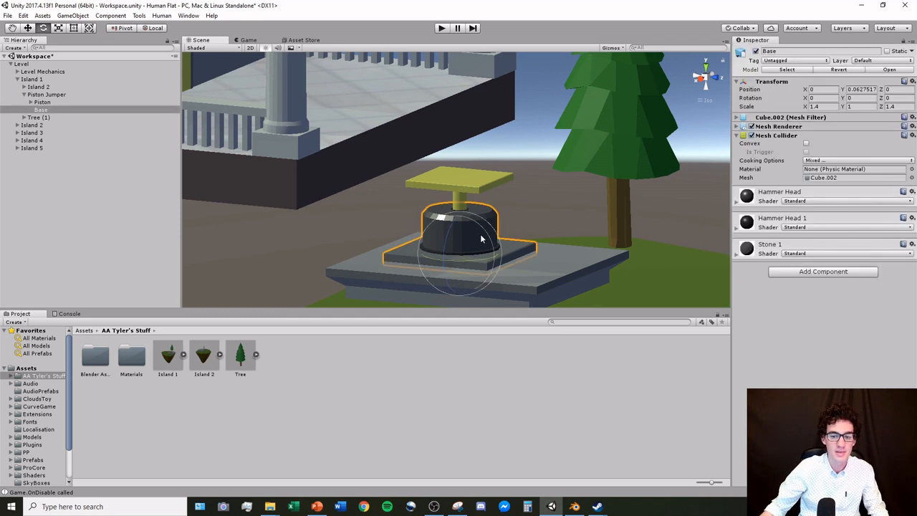
click(464, 187)
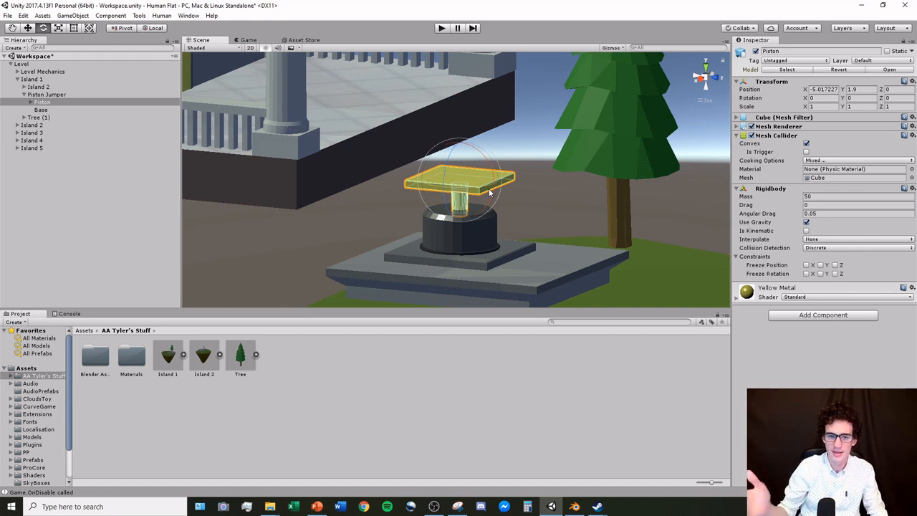
click(560, 180)
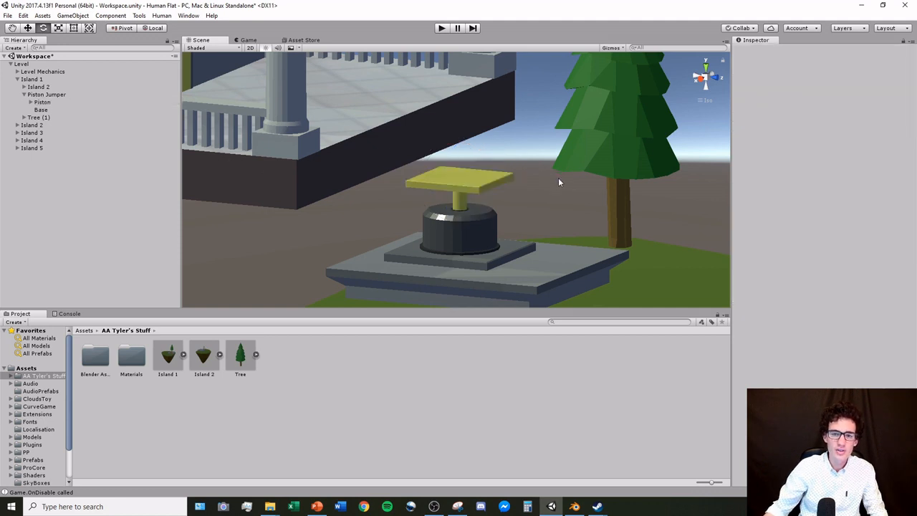
click(462, 181)
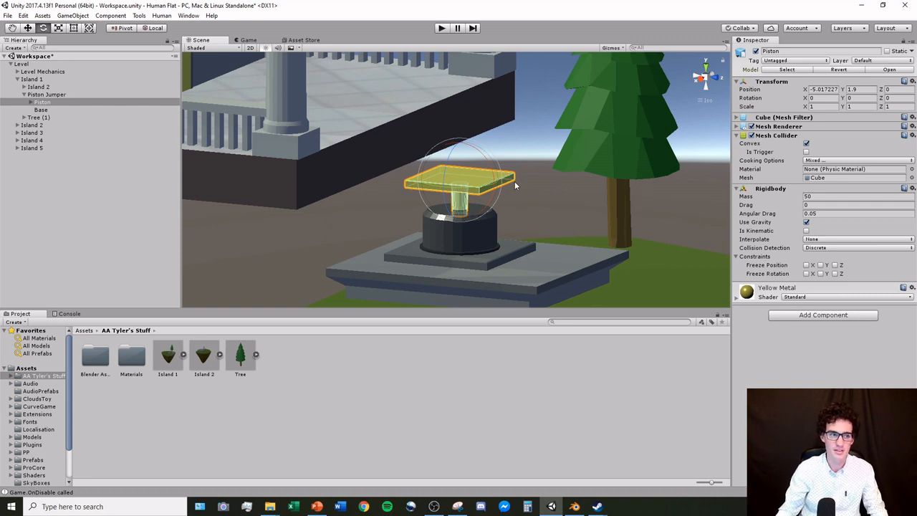
right_click(51, 104)
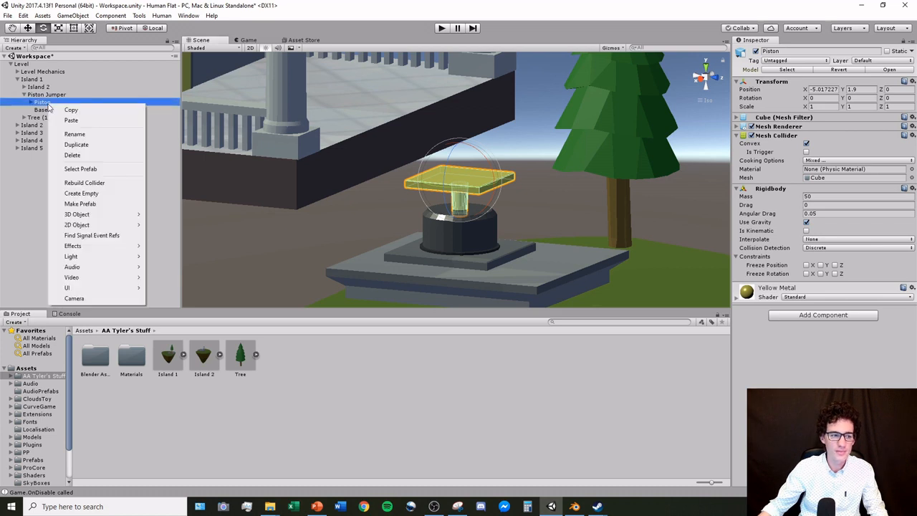
click(78, 188)
drag(54, 119, 46, 95)
click(30, 103)
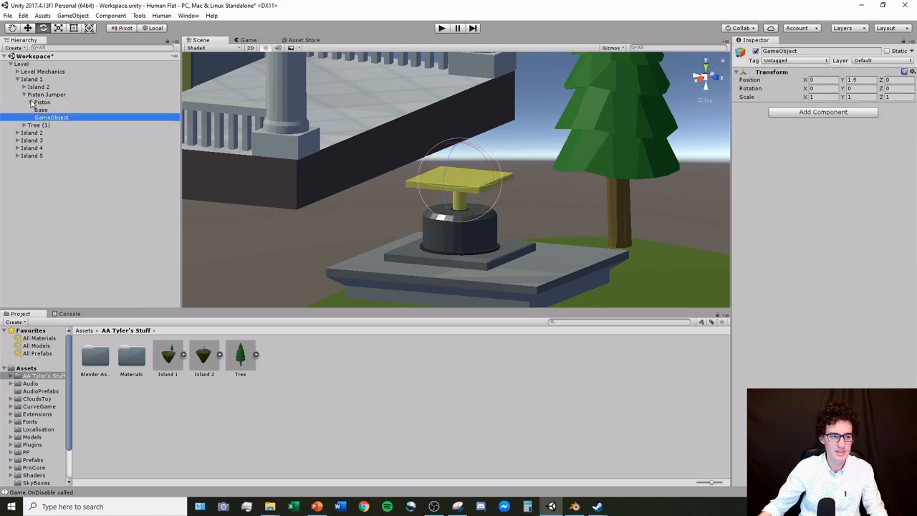
click(803, 51)
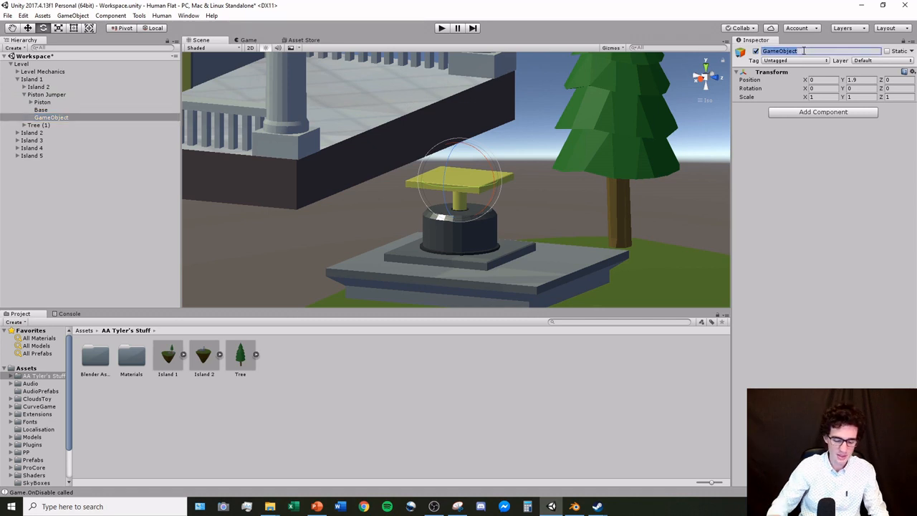
text(Linear Joint)
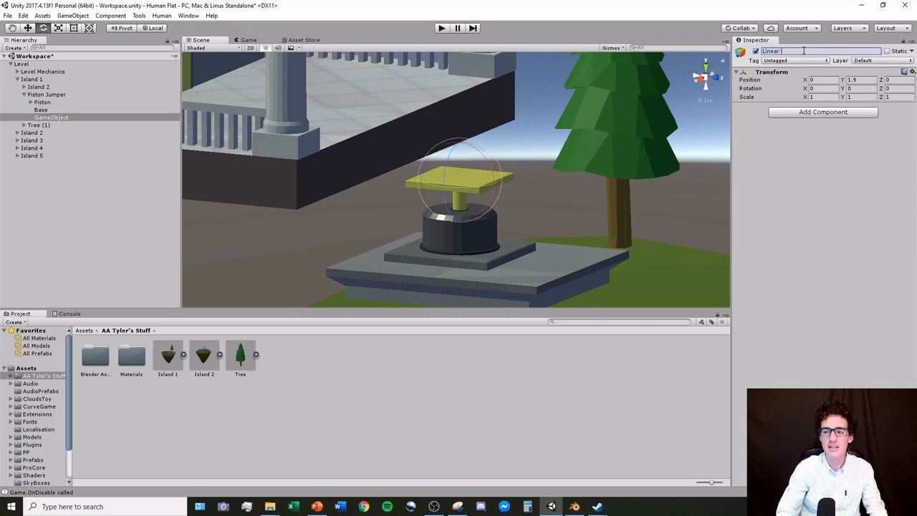
Step: Add the Linear Joint script component to the Linear Joint object
click(794, 112)
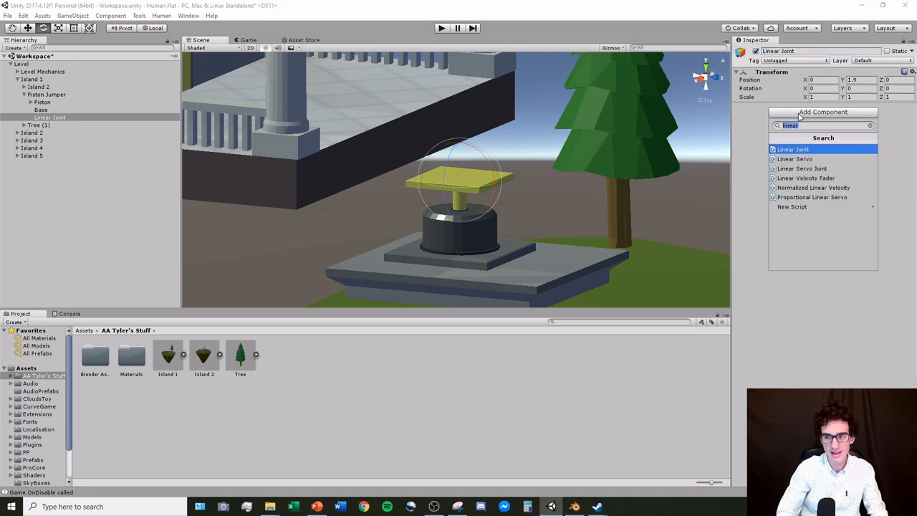
text(Joi)
key(BackSpace)
key(BackSpace)
key(BackSpace)
text(Linear)
key(Return)
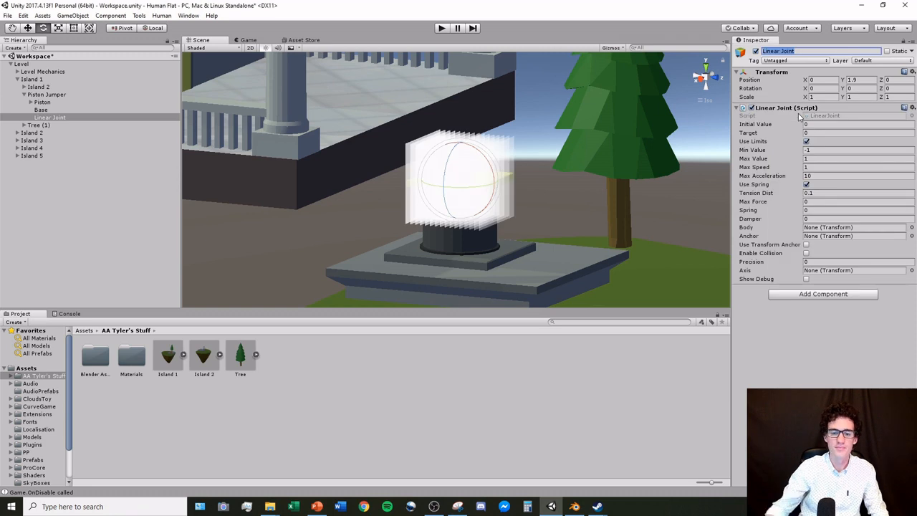
Step: Try out the Linear Joint's travel limits with a Max Value of 1.89 and a Min Value of -0.89
alt+drag(558, 164, 588, 138)
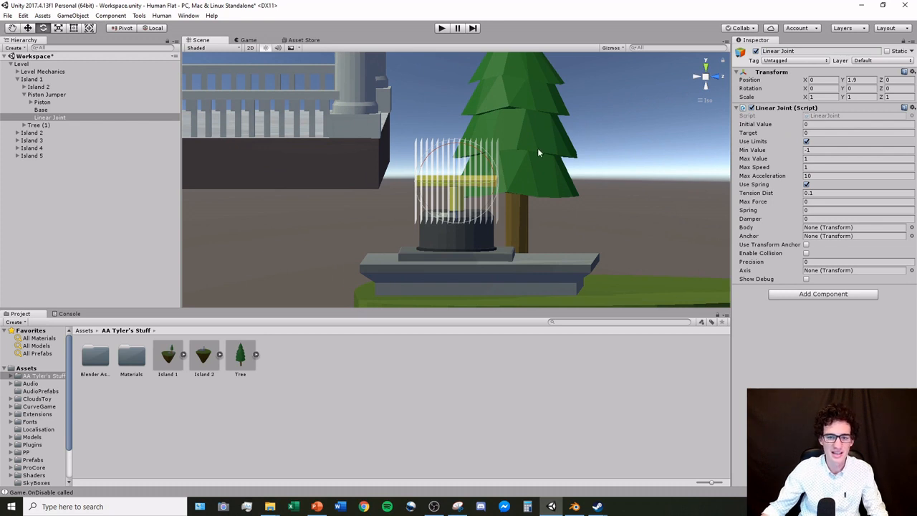
scroll(539, 149, up, 6)
alt+drag(540, 149, 542, 154)
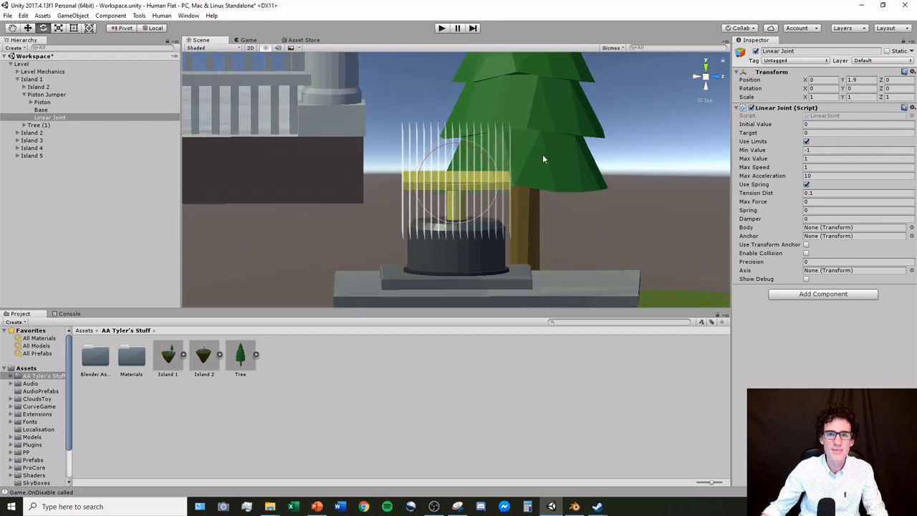
click(752, 158)
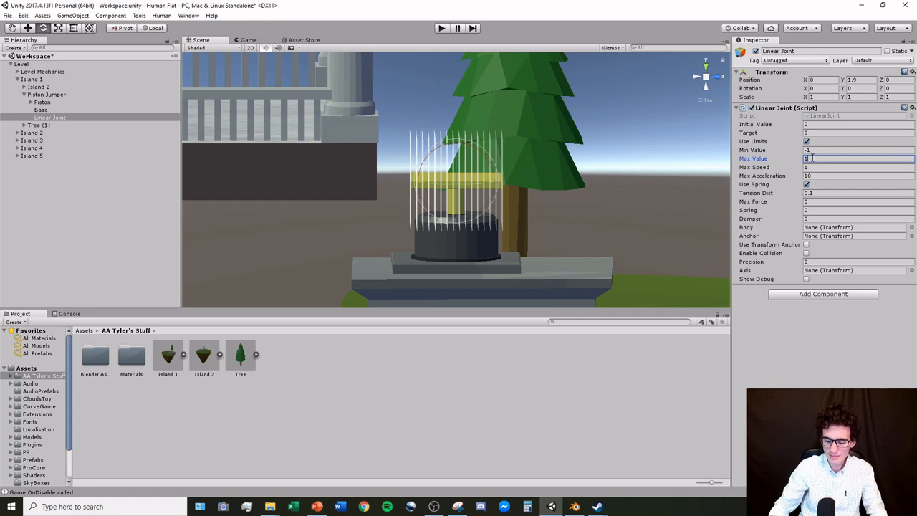
text(.5)
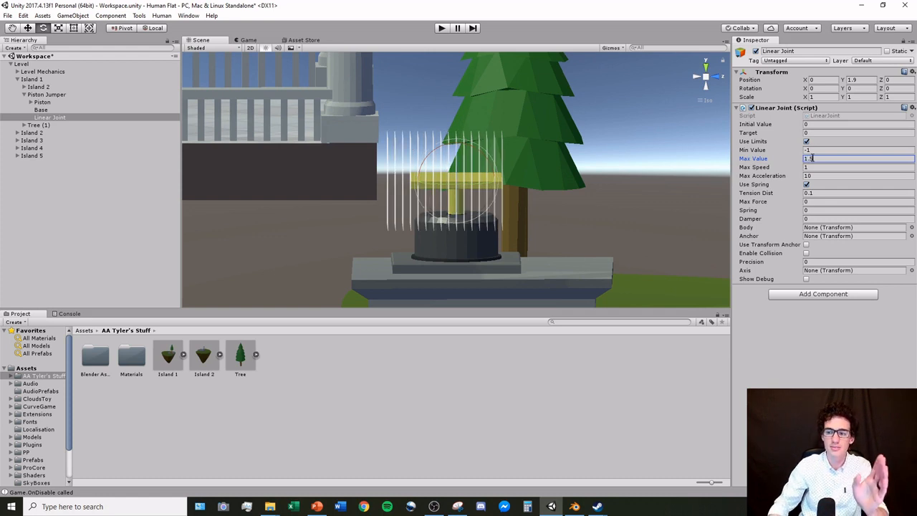
mouse_move(760, 159)
mouse_down()
mouse_move(771, 165)
mouse_move(758, 151)
mouse_up()
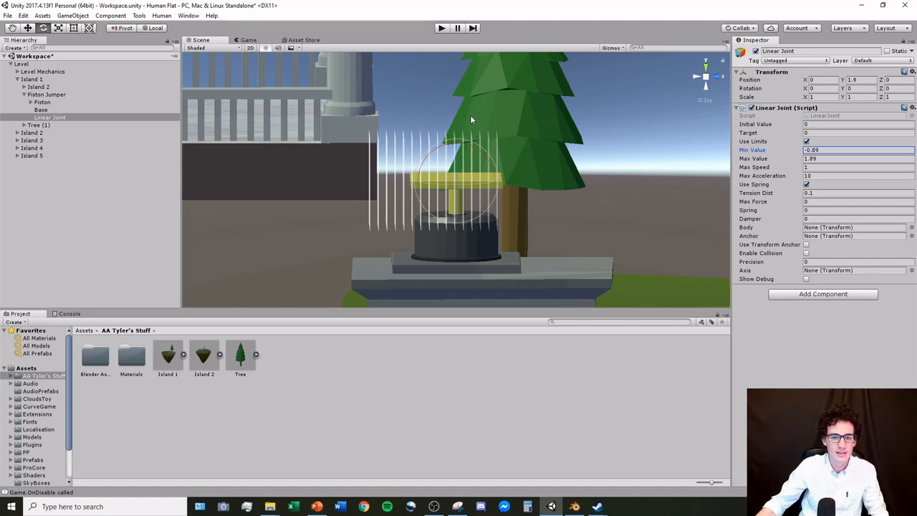
Step: Rotate the Linear Joint object to -90 on X so its travel runs vertically
right_drag(515, 130, 489, 164)
scroll(489, 163, up, 1)
drag(469, 146, 563, 216)
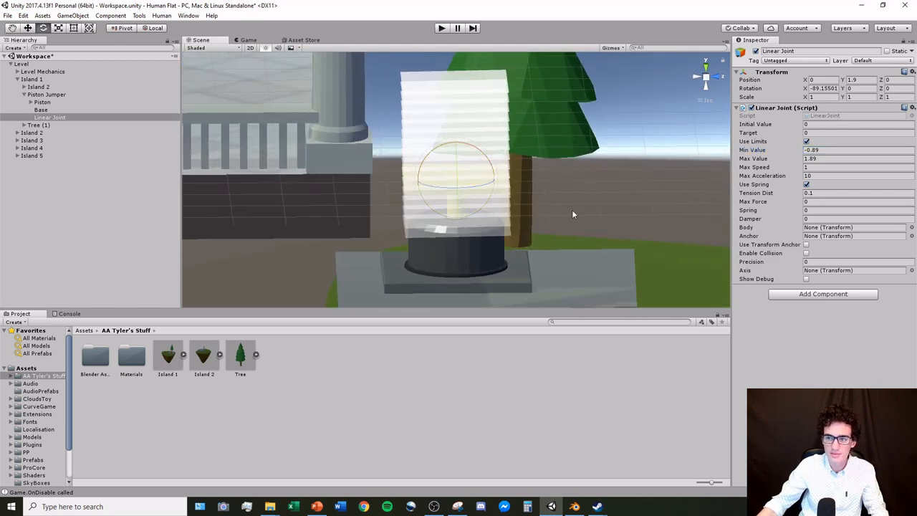
click(825, 88)
text(-90)
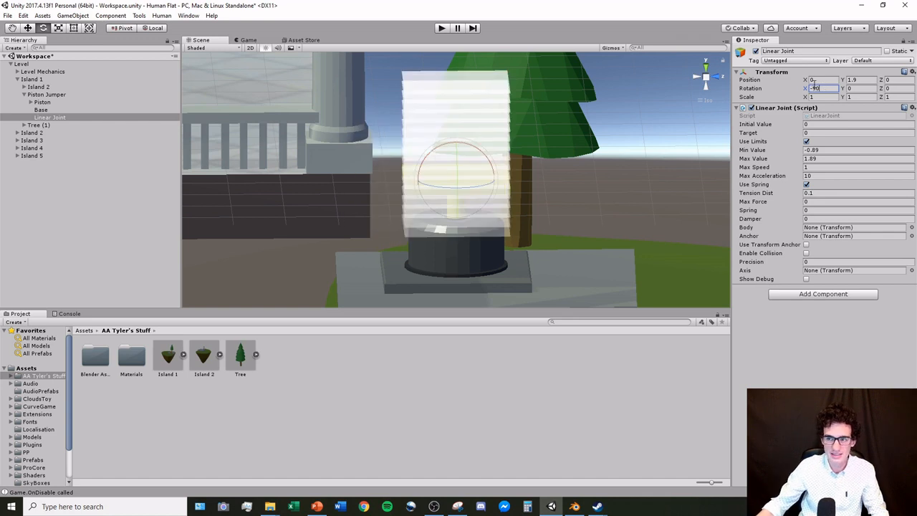
alt+drag(653, 152, 644, 201)
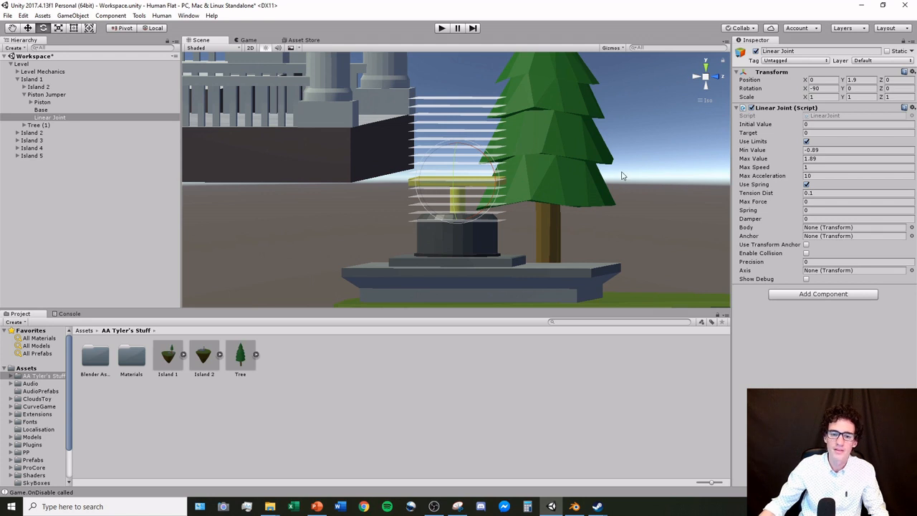
Step: Limit the Linear Joint's downward travel by setting Max Value to 0 and Min Value to -1
click(830, 157)
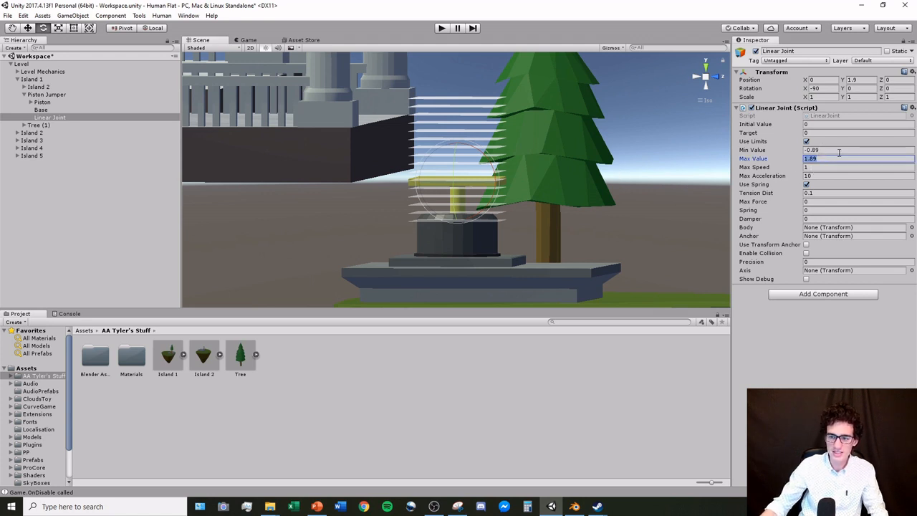
text(0)
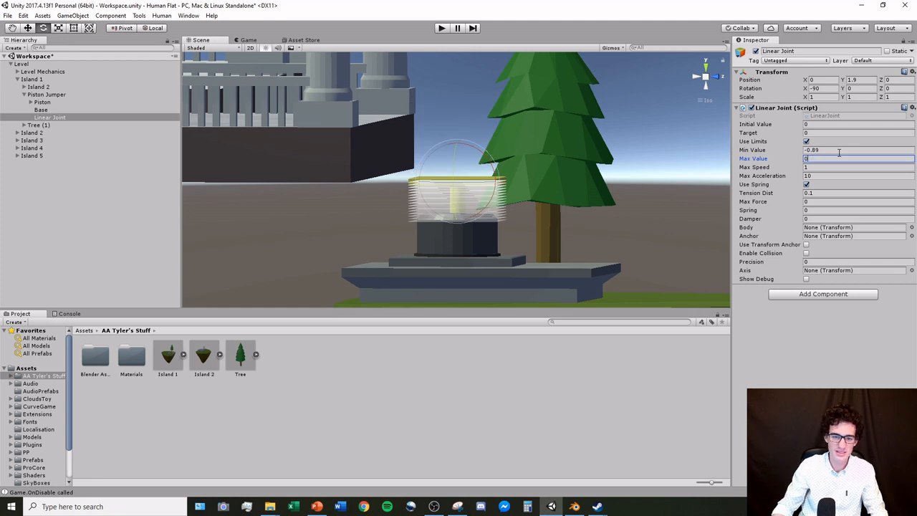
click(838, 150)
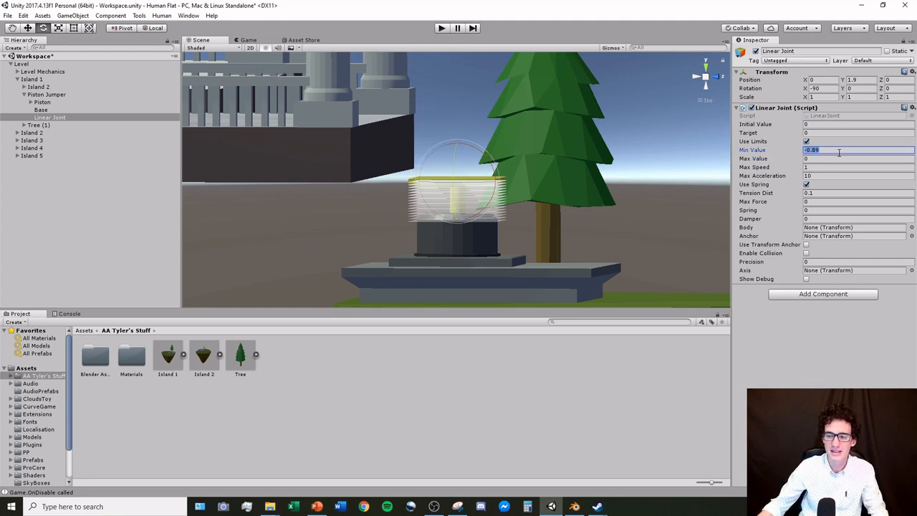
key(BackSpace)
text(-)
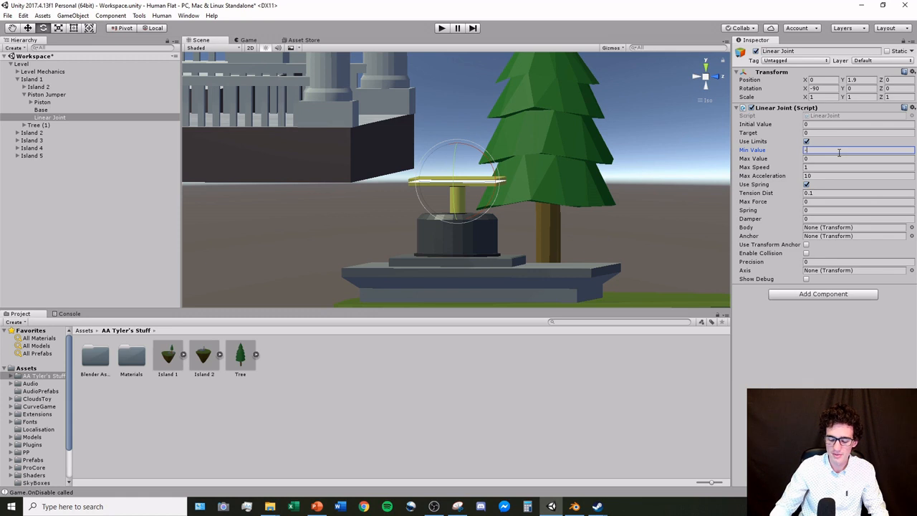
text(1)
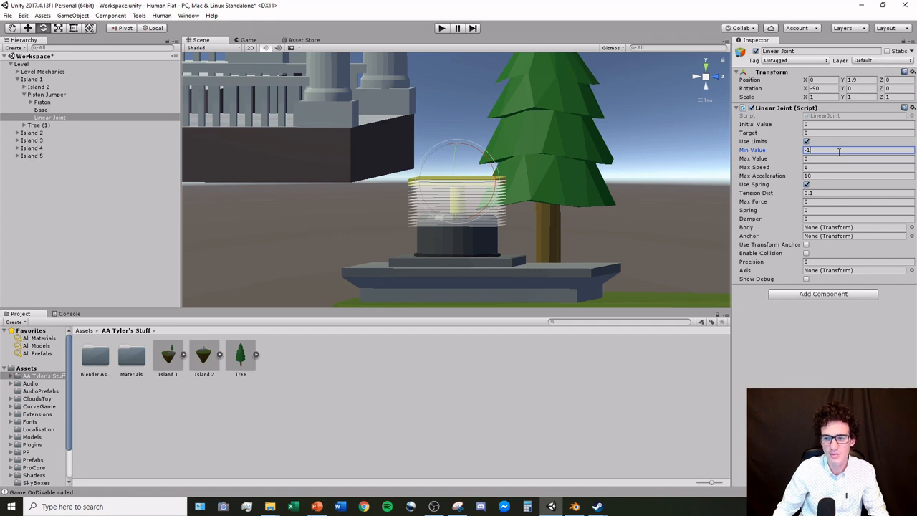
Step: Set the Linear Joint's Max Force and Spring to 10000 and assign Piston as its Body
click(822, 201)
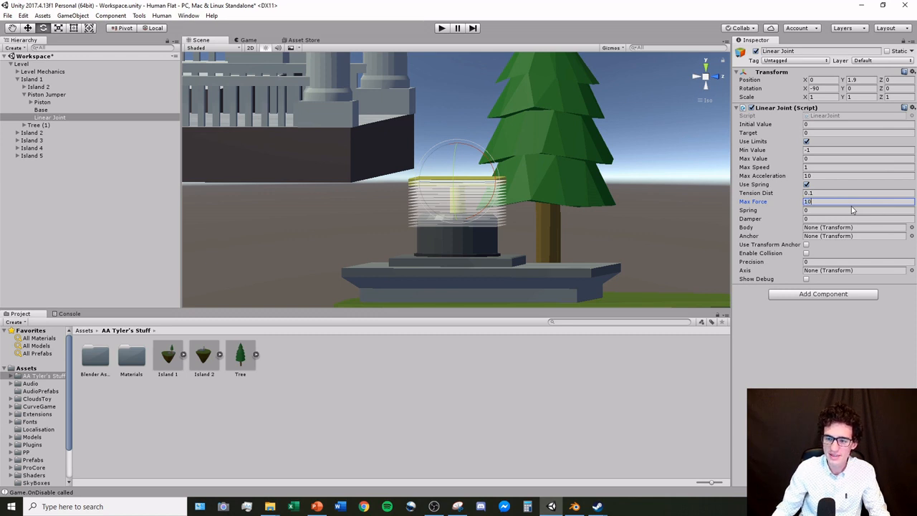
click(852, 209)
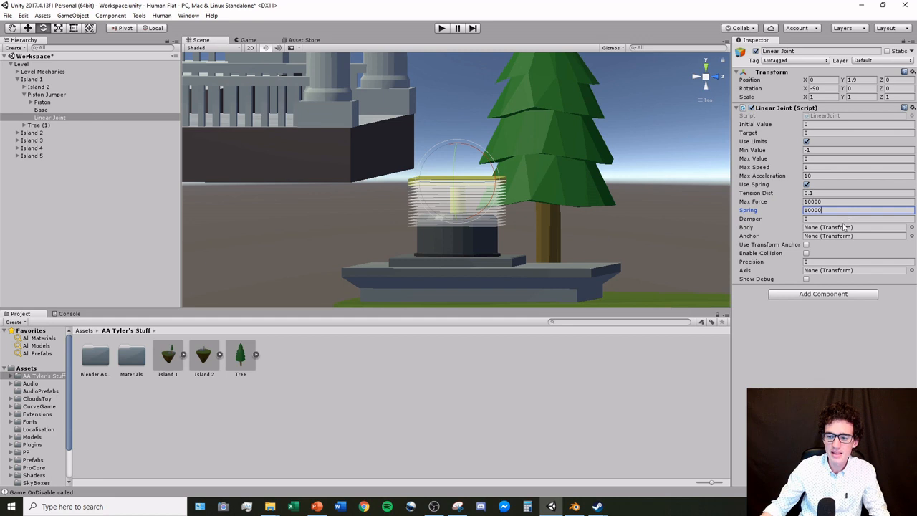
click(43, 104)
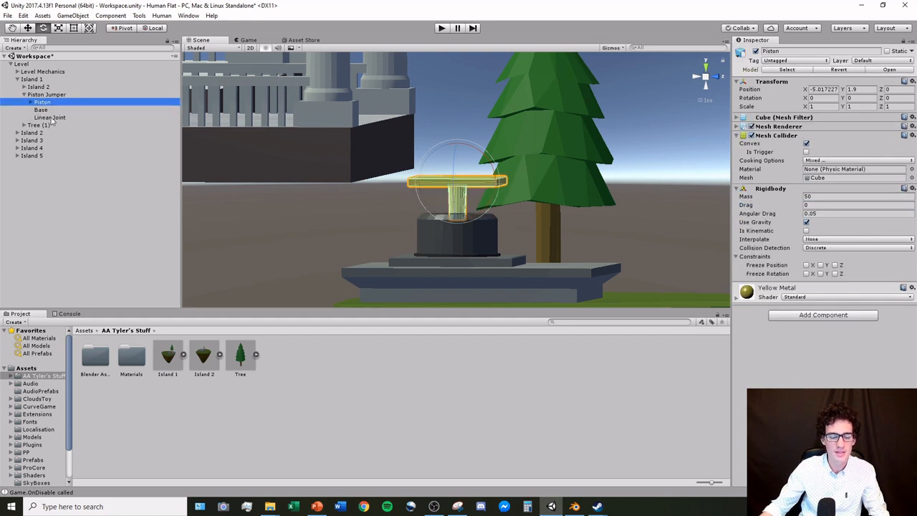
click(51, 118)
drag(43, 104, 829, 231)
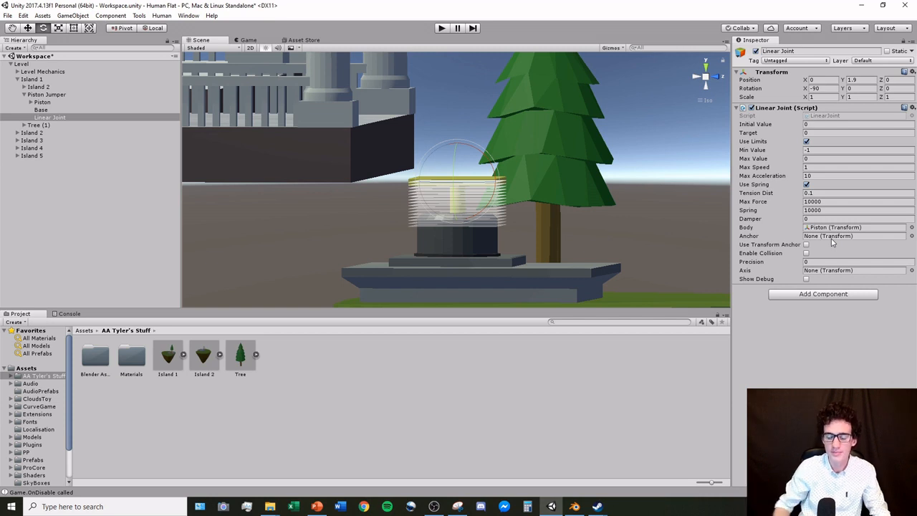
click(660, 228)
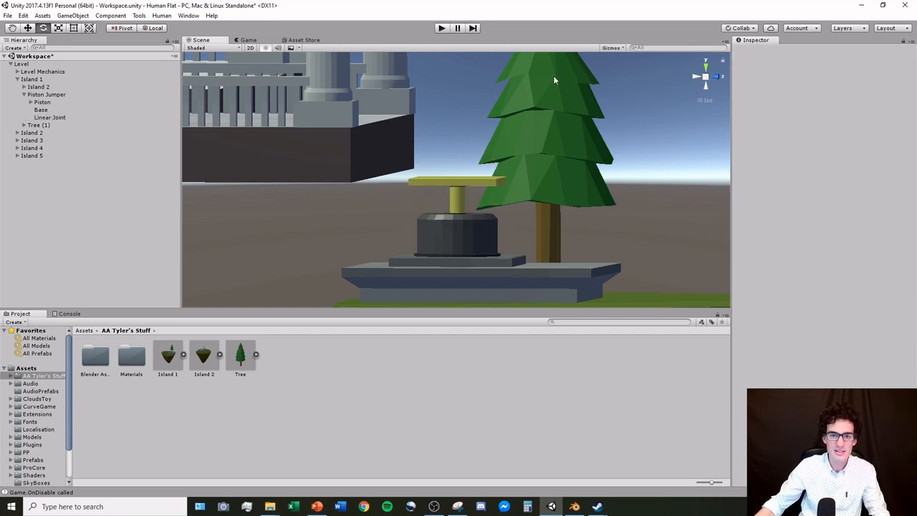
Step: Play the level, climb the character onto the piston platform and jump repeatedly to test its spring
click(441, 28)
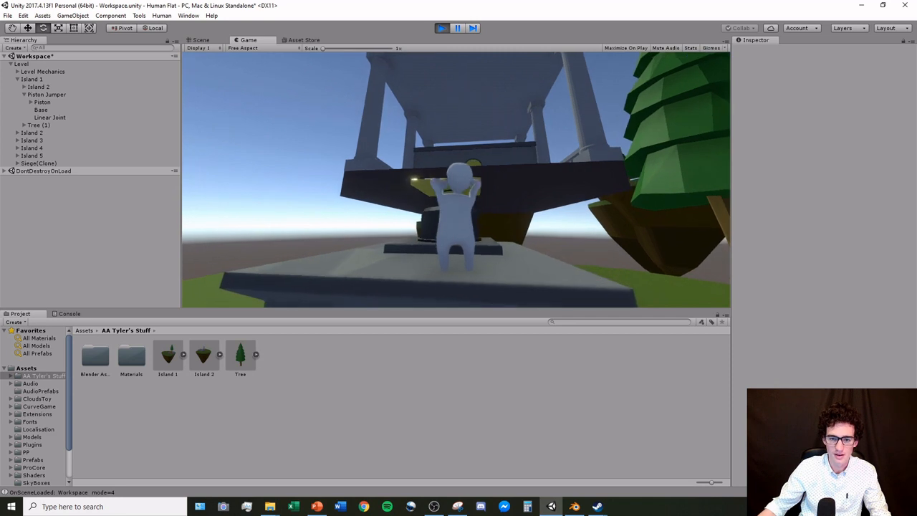
key(w)
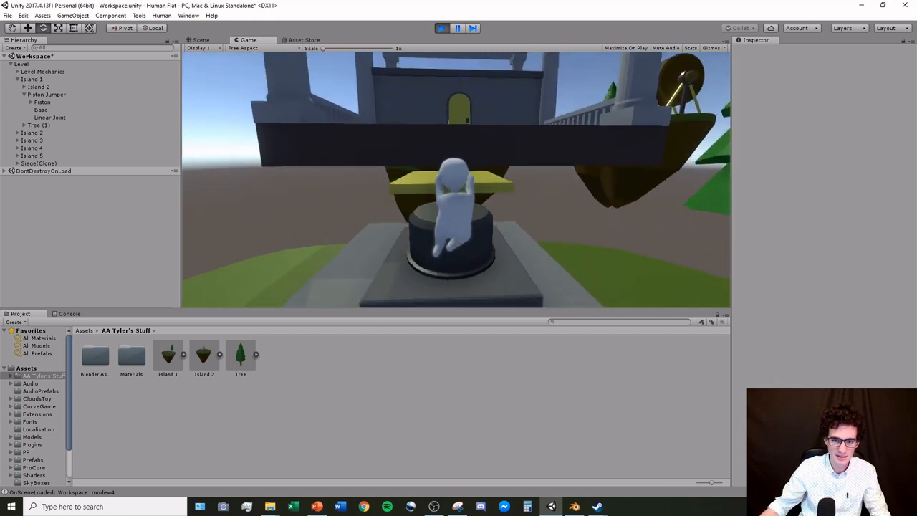
key(w)
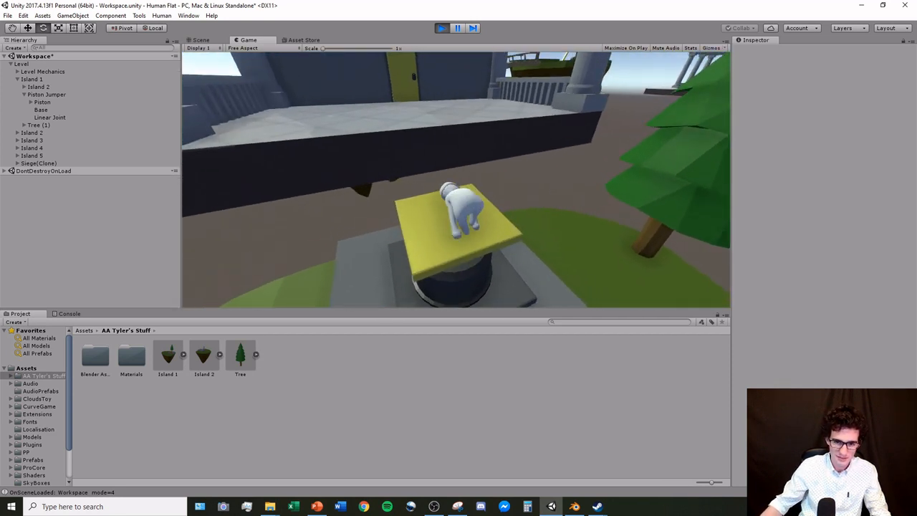
key(space)
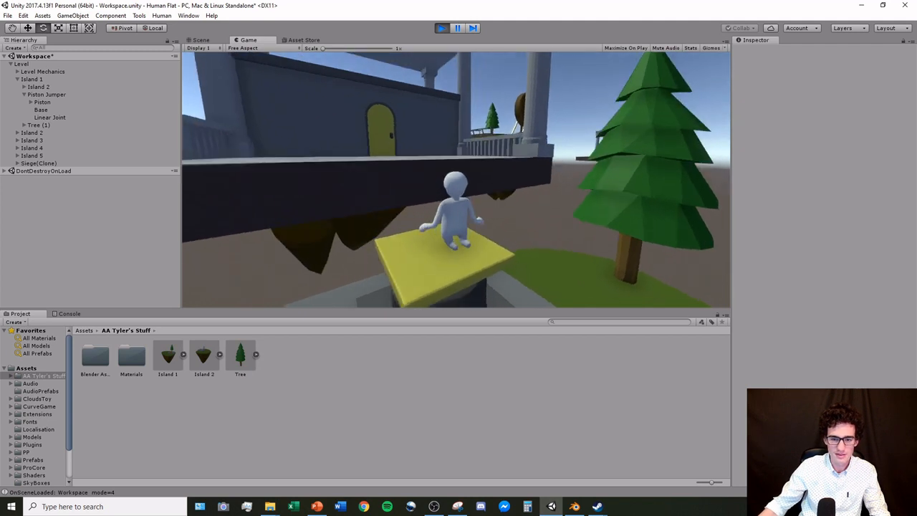
key(space)
key(space)
key(space)
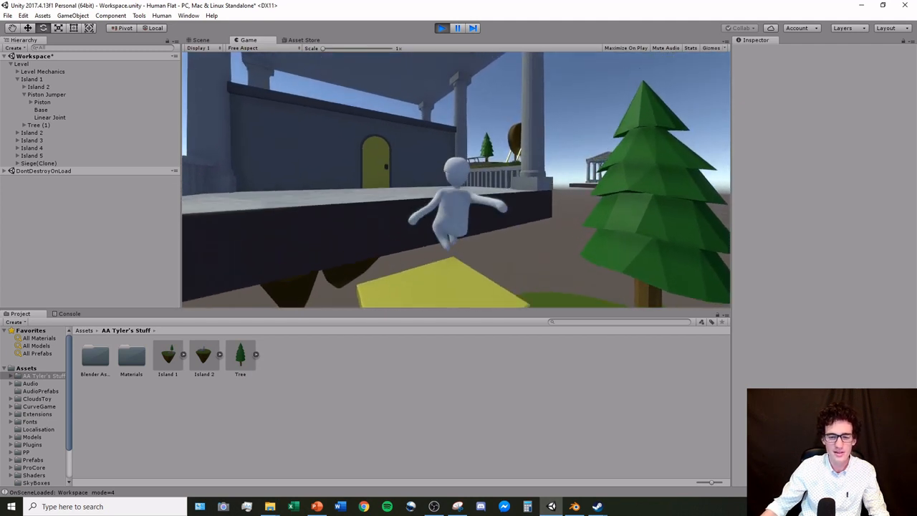
key(space)
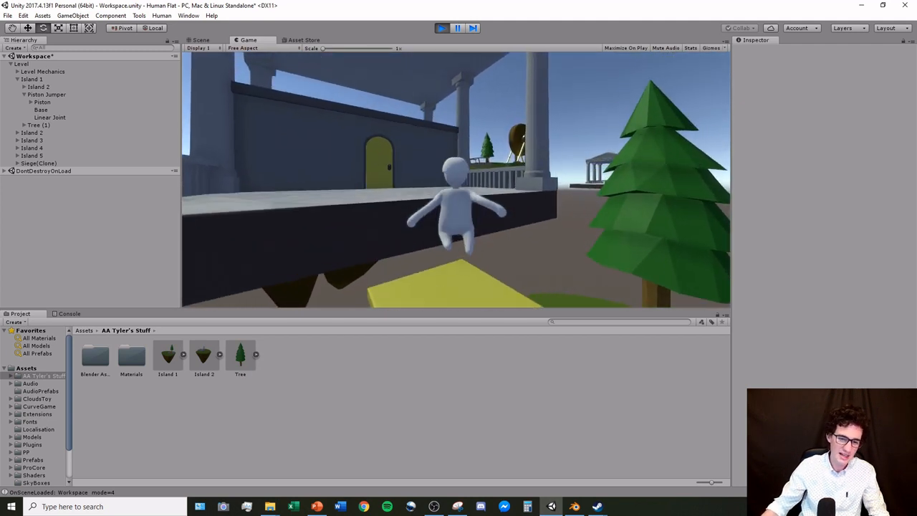
key(space)
key(space)
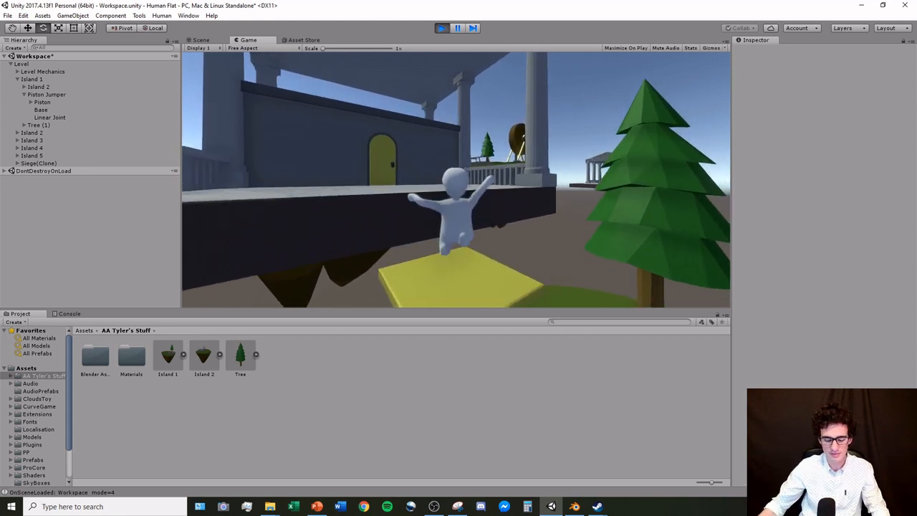
Step: Set the Linear Joint's Damper to 250 and jump the character on the piston platform to test the damping
key(Escape)
click(50, 117)
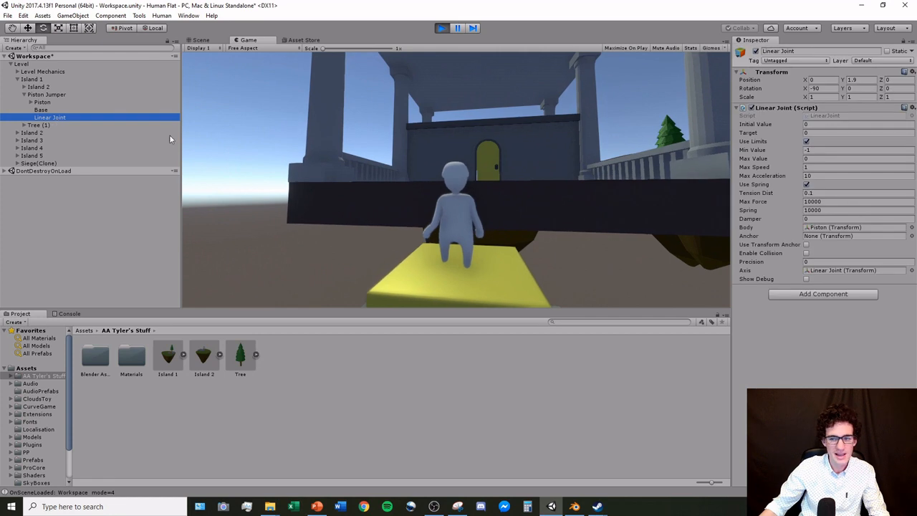
click(811, 219)
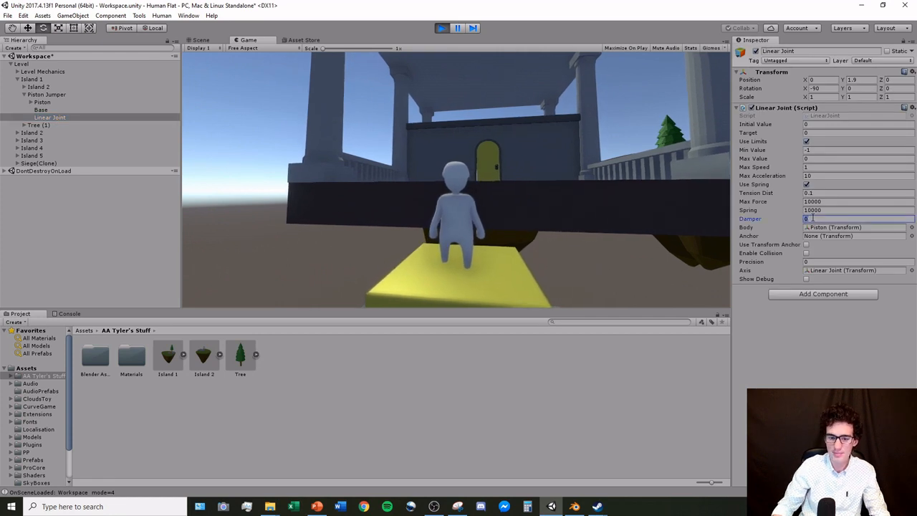
click(609, 200)
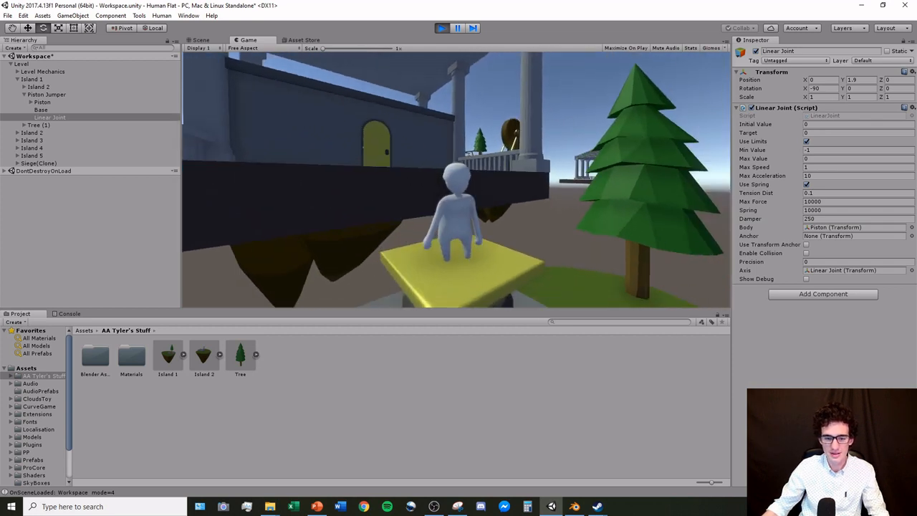
key(space)
key(space)
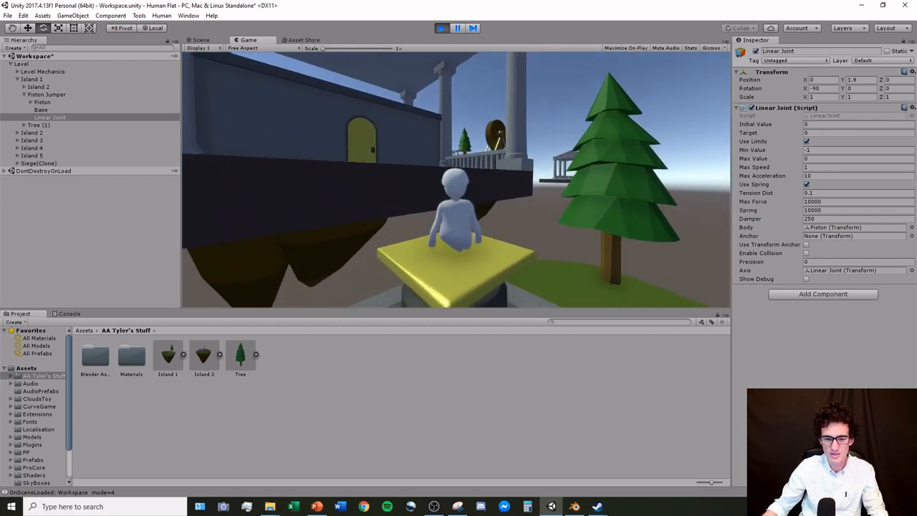
key(space)
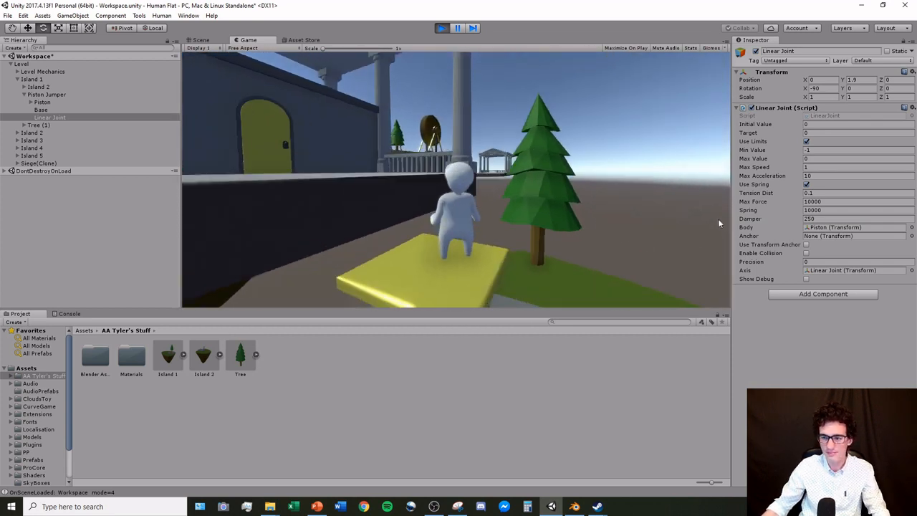
Step: Try a Damper of 1000 on the Linear Joint and jump on the piston platform repeatedly to test it
click(823, 219)
text(100)
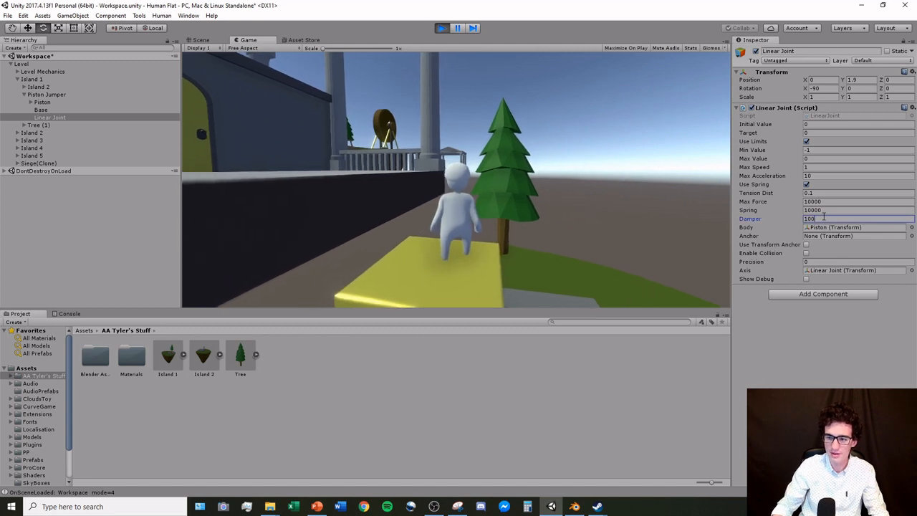
text(0)
key(Return)
key(space)
key(space)
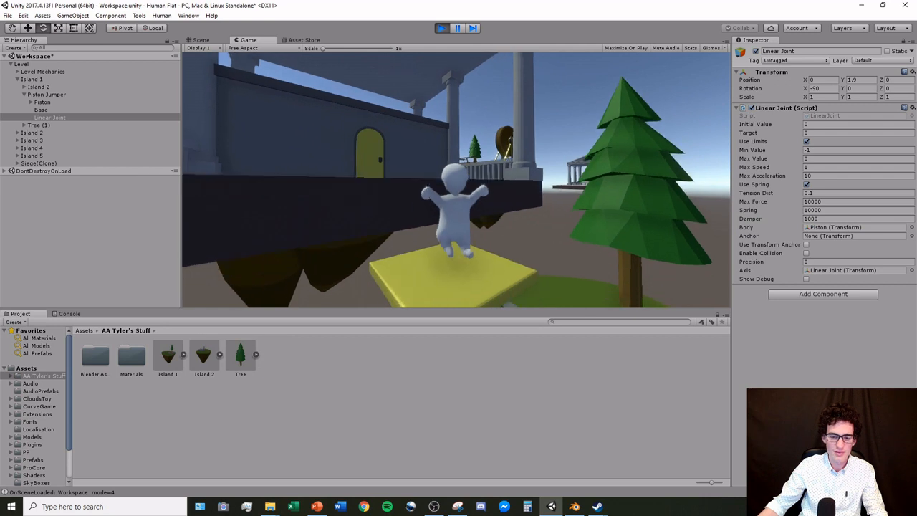
key(space)
key(space)
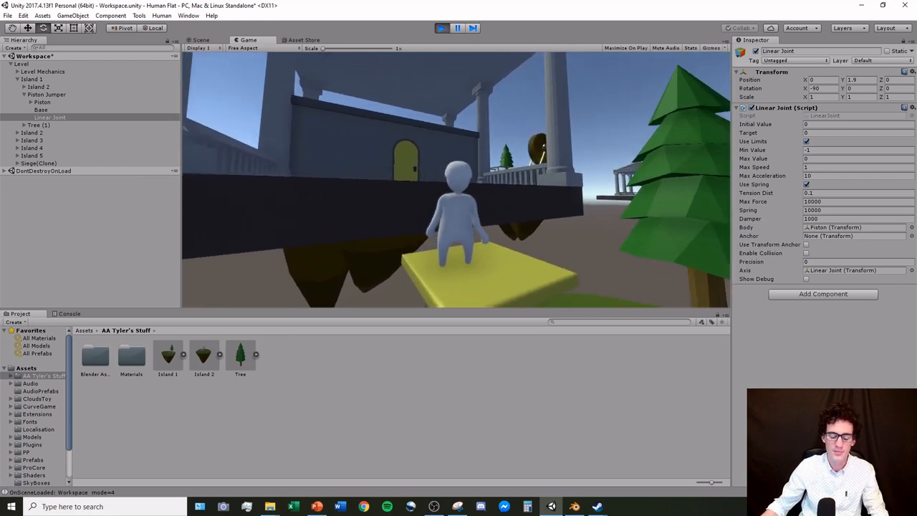
Step: Return the Linear Joint's Damper to 250 and jump once more on the piston platform
click(840, 219)
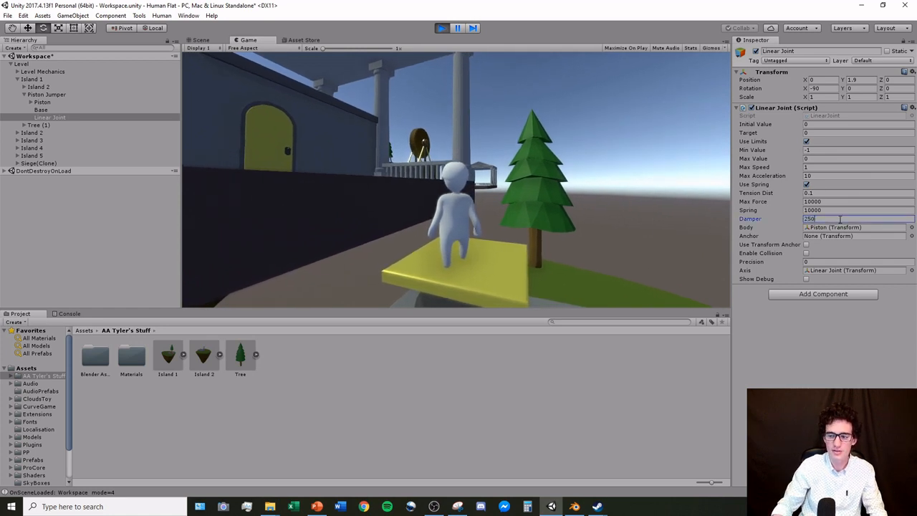
click(570, 189)
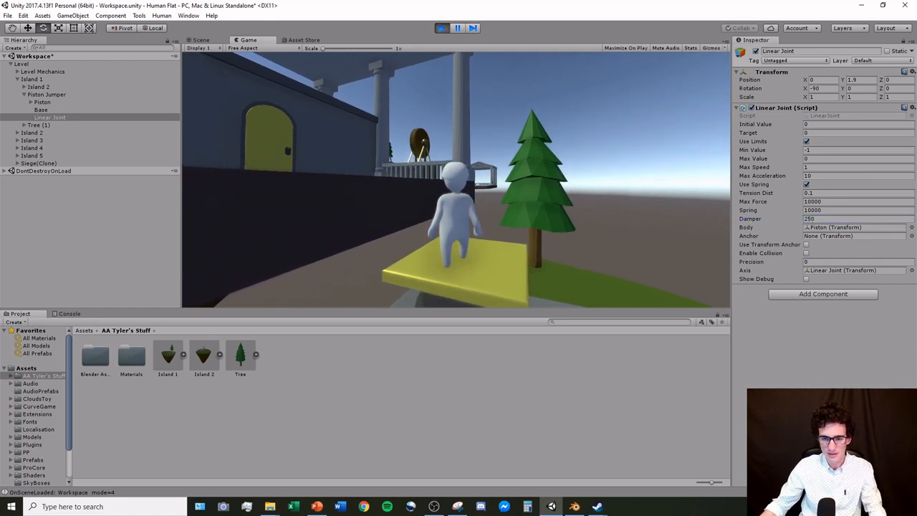
key(space)
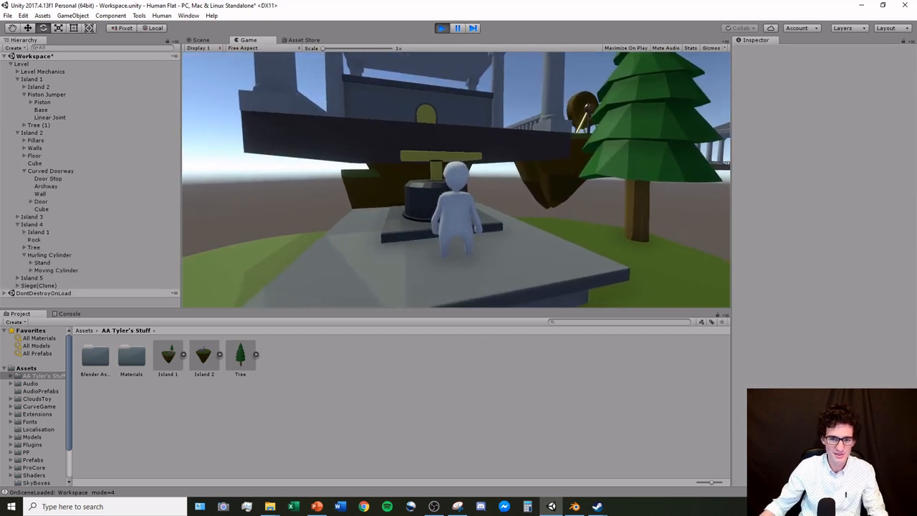
Step: Play through the Piston Jumper by climbing onto its platform and jumping from it onto the temple floor
key(w)
key(w)
key(space)
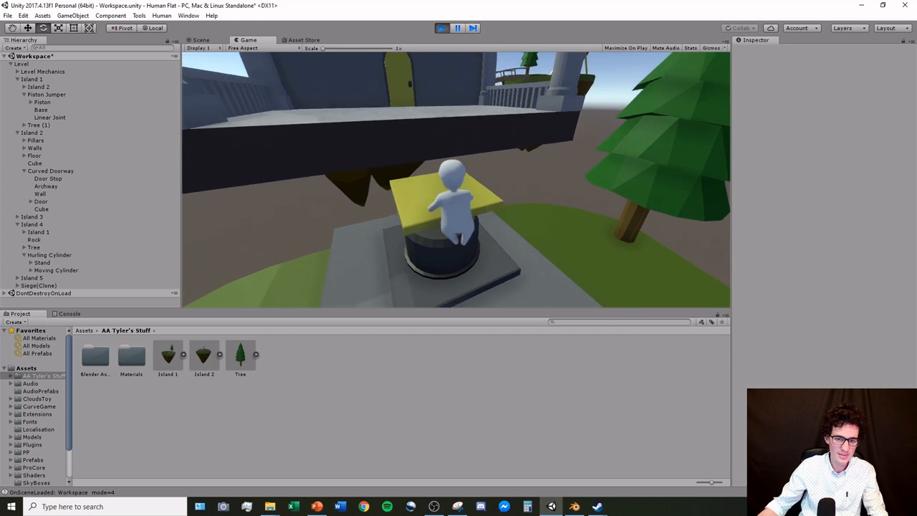
key(space)
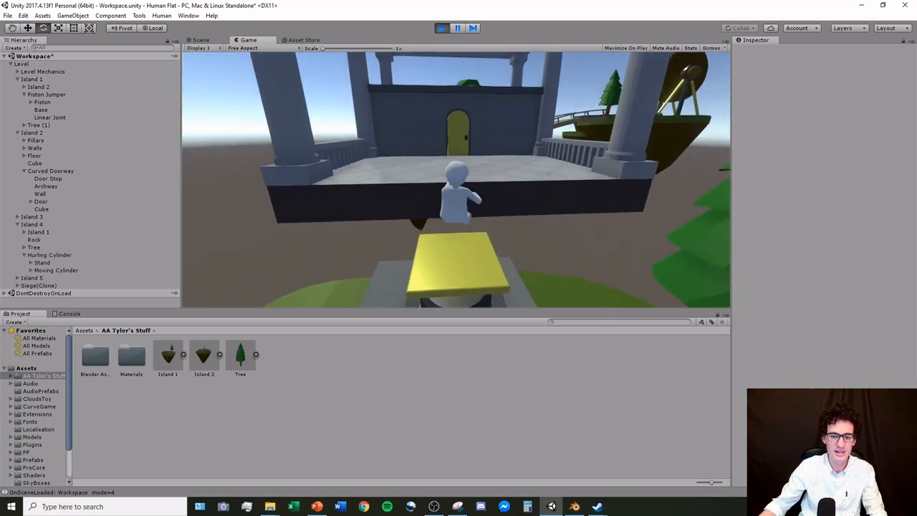
key(space)
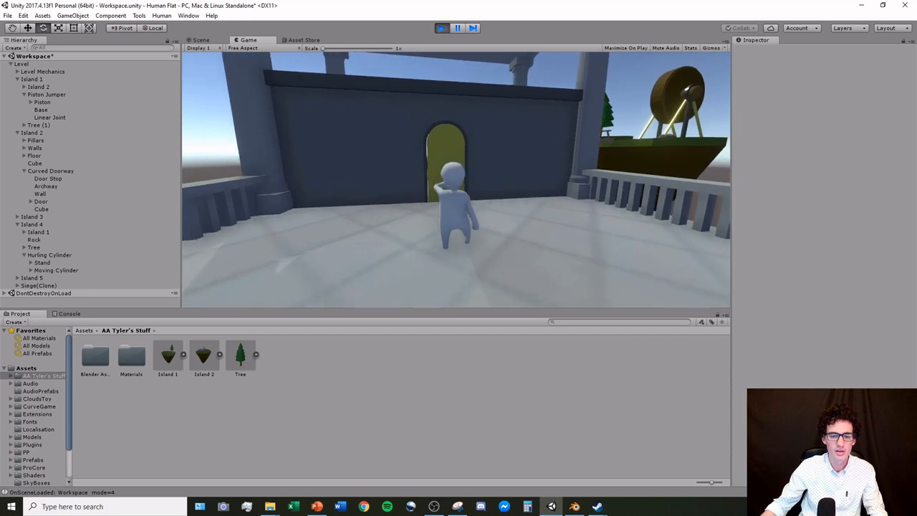
Step: Walk the character to the curved doorway and push and pull the door to test its hinge
key(w)
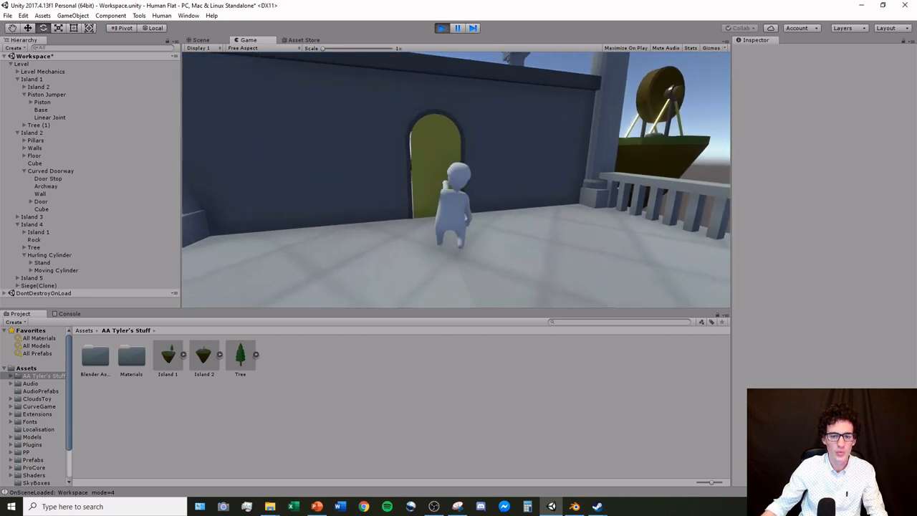
key(s)
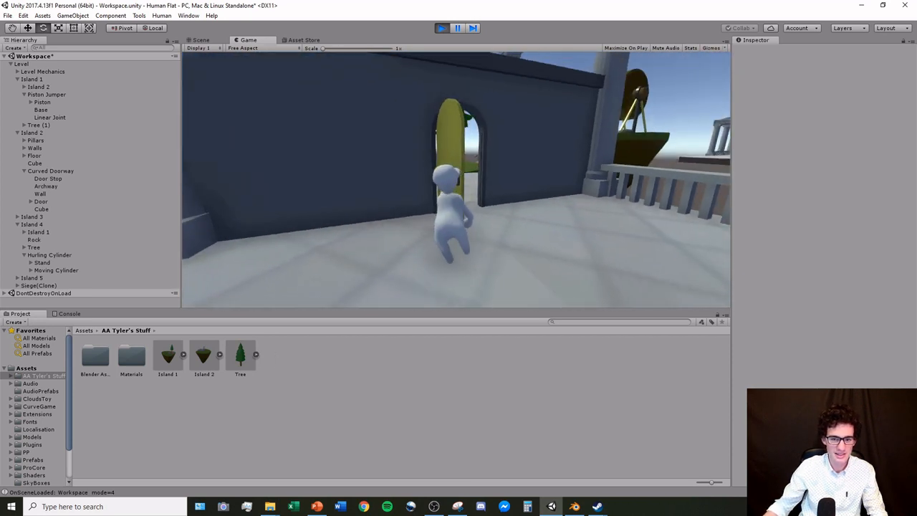
key(w)
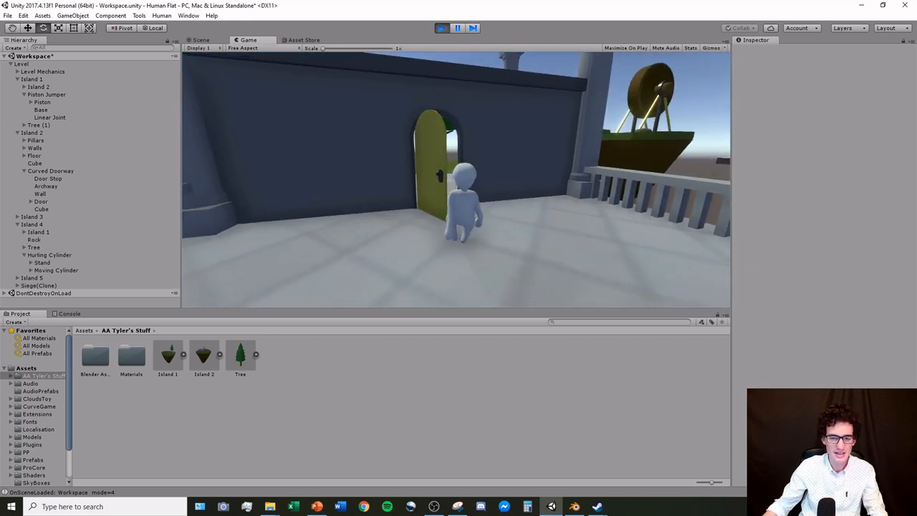
key(s)
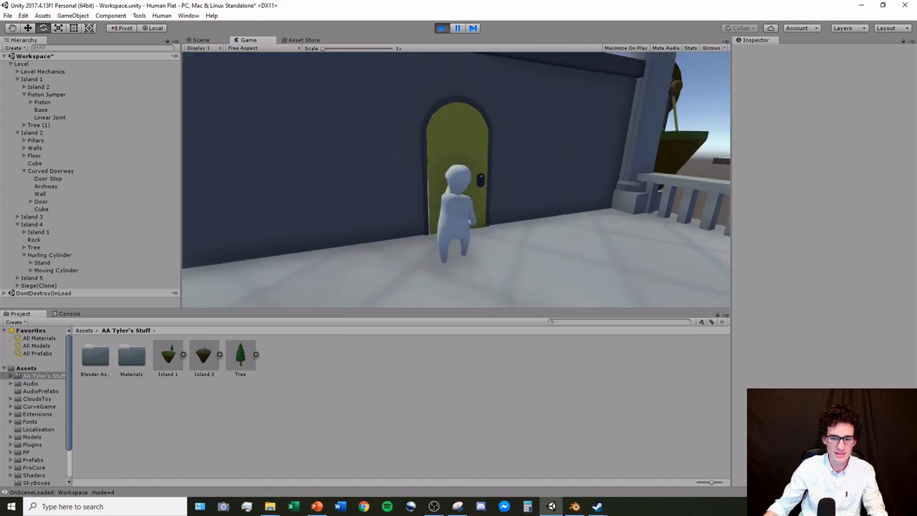
Step: Walk the character through the doorway to the large tree and grab the hanging yellow fruit
key(w)
key(w)
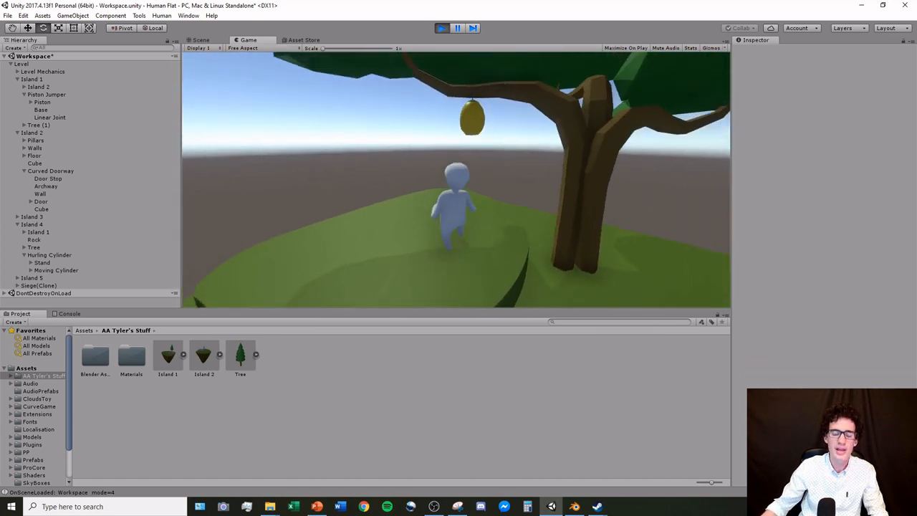
key(w)
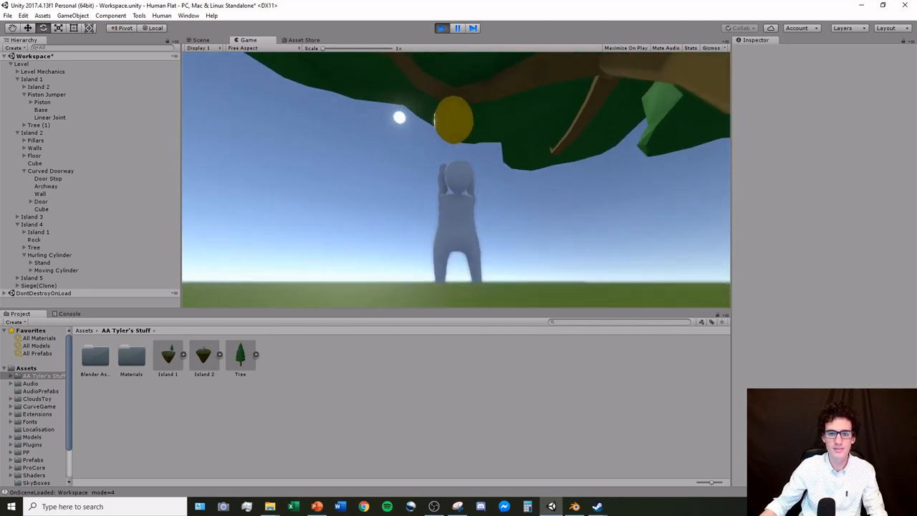
key(space)
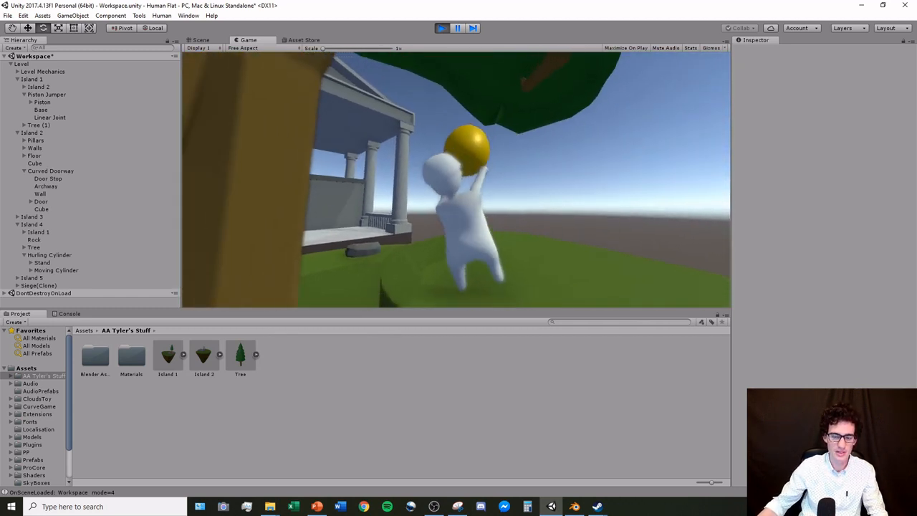
Step: Walk the character past the fallen fruit and on through the level to the far temple, and stop play mode
key(w)
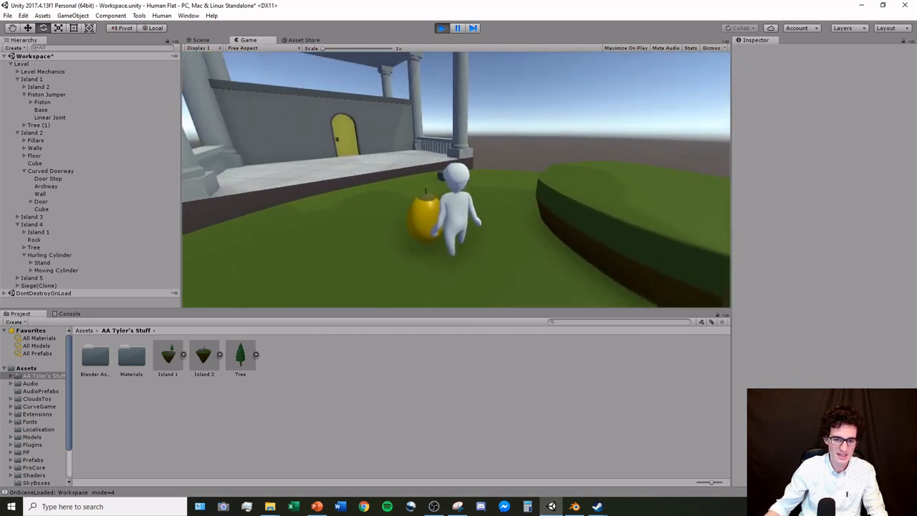
key(w)
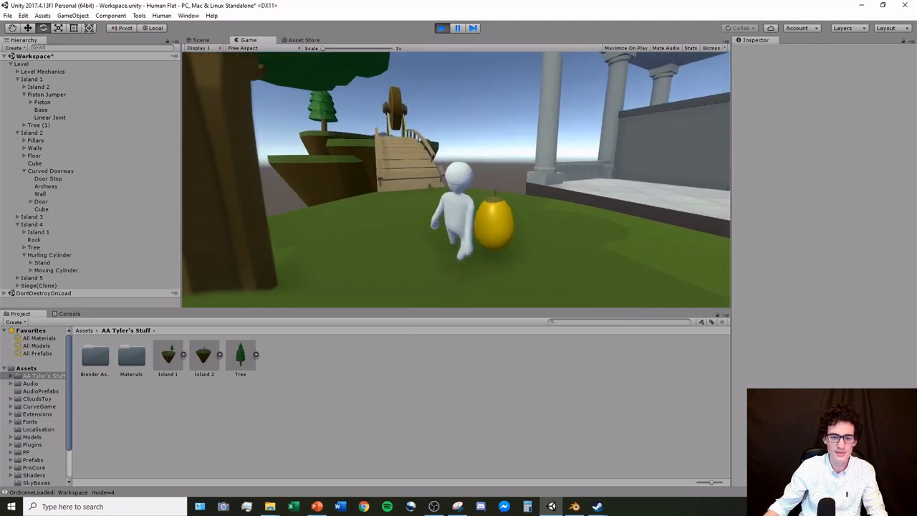
key(w)
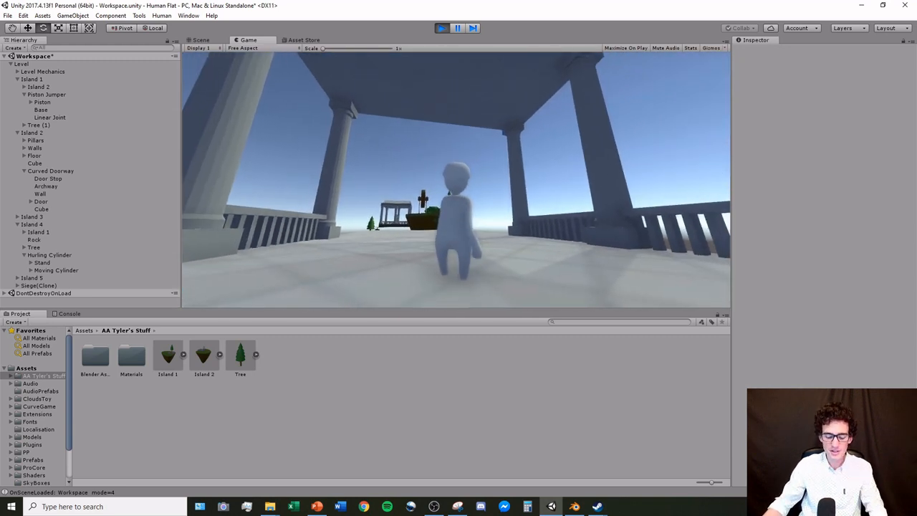
key(ctrl+p)
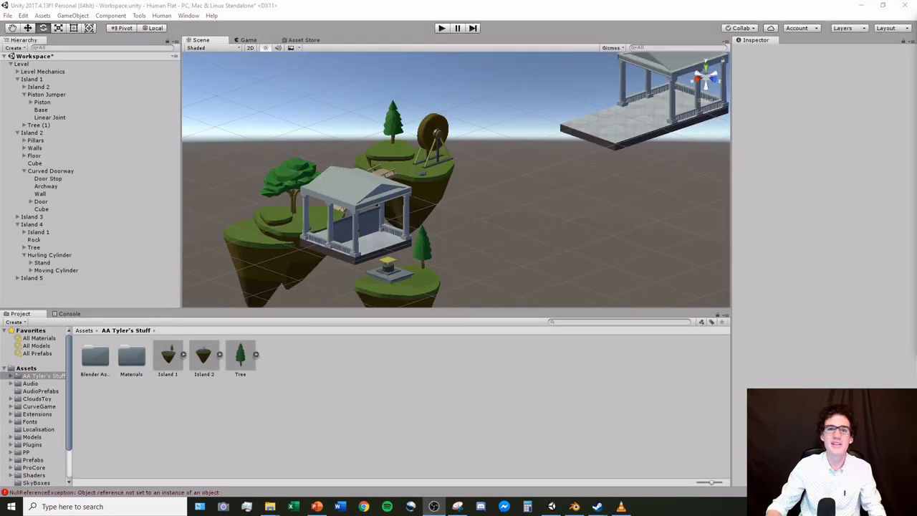